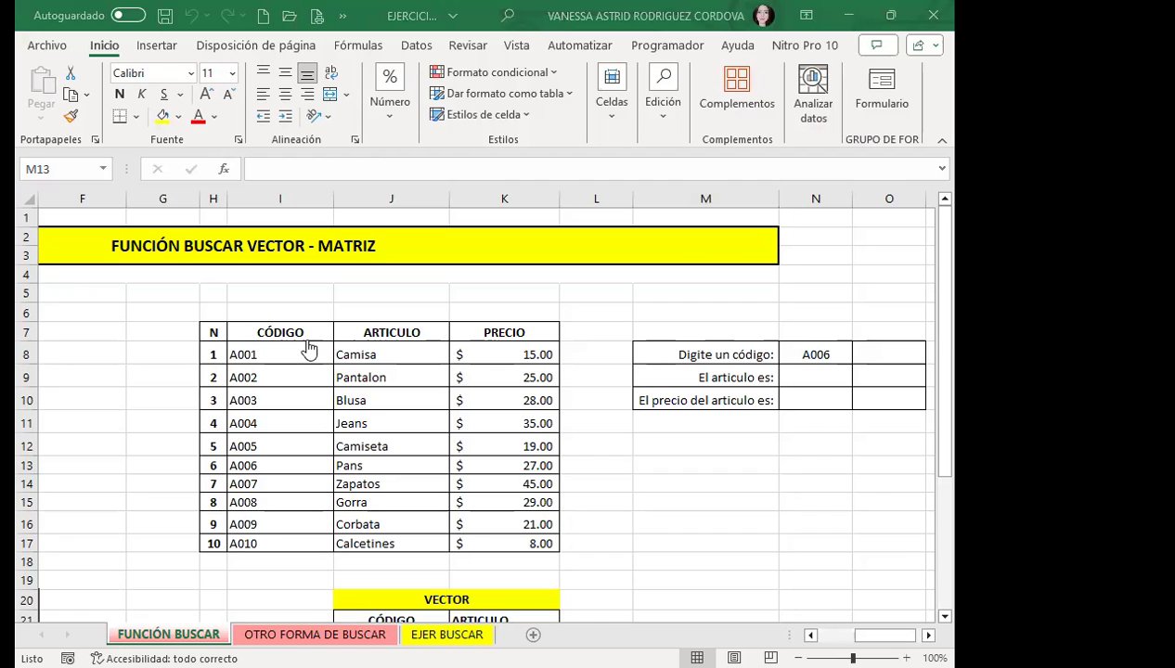
# - Examine the article table's price entries, the code lookup form and the table row for code A006
pyautogui.click(507, 356)
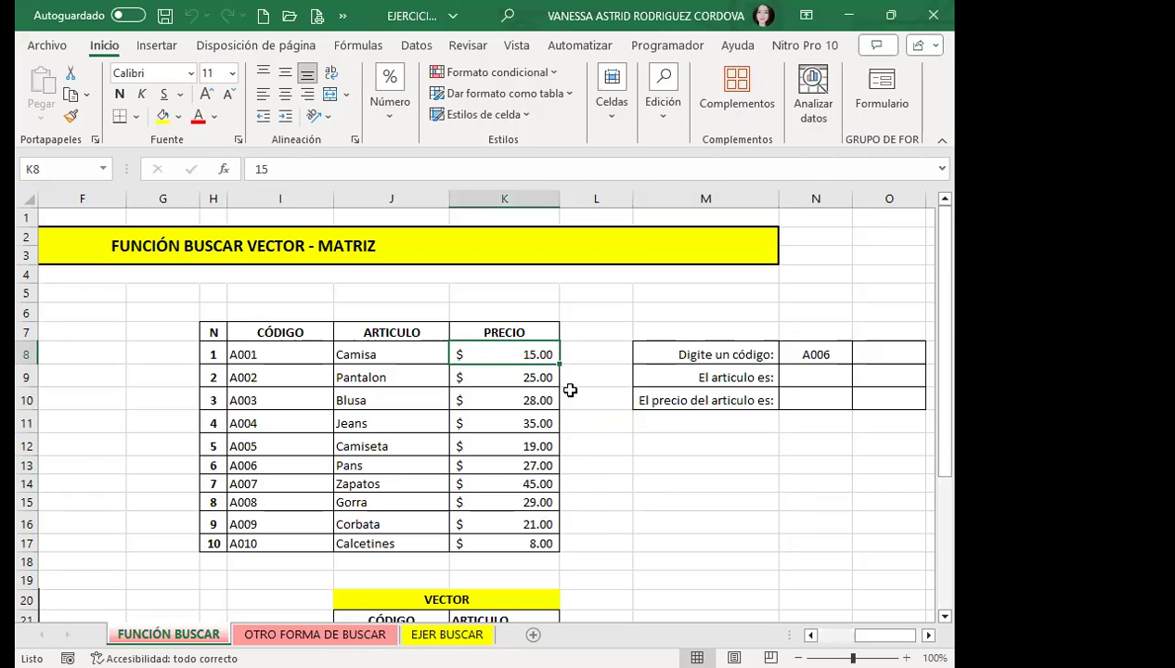
pyautogui.click(507, 376)
pyautogui.click(464, 353)
pyautogui.click(465, 373)
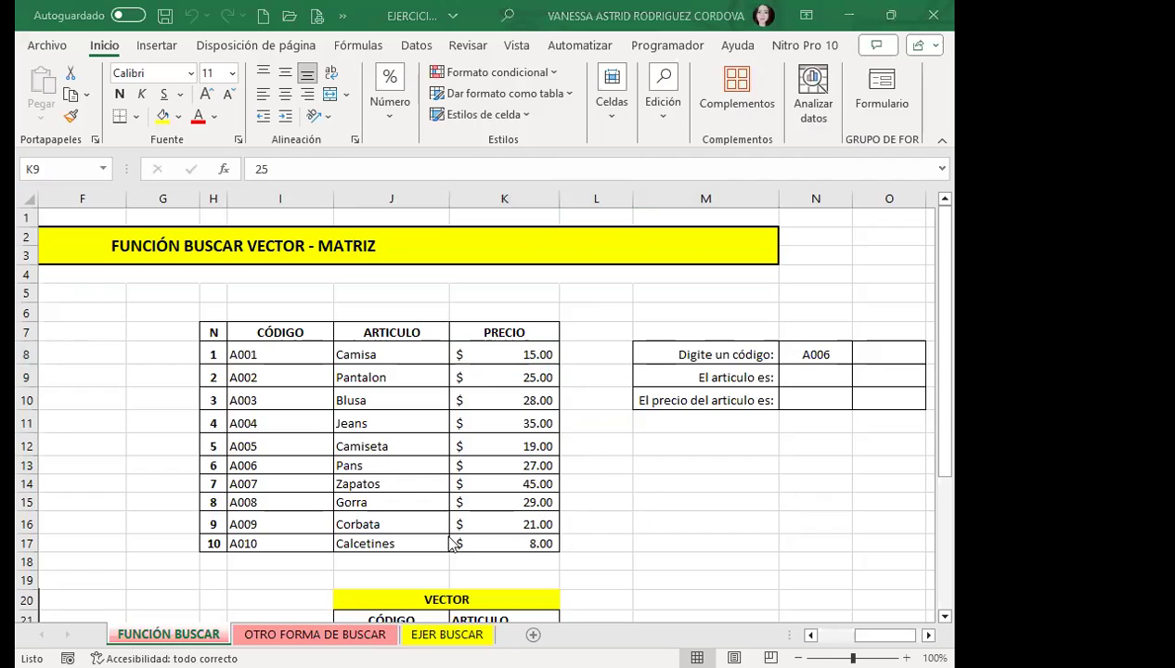
pyautogui.click(498, 368)
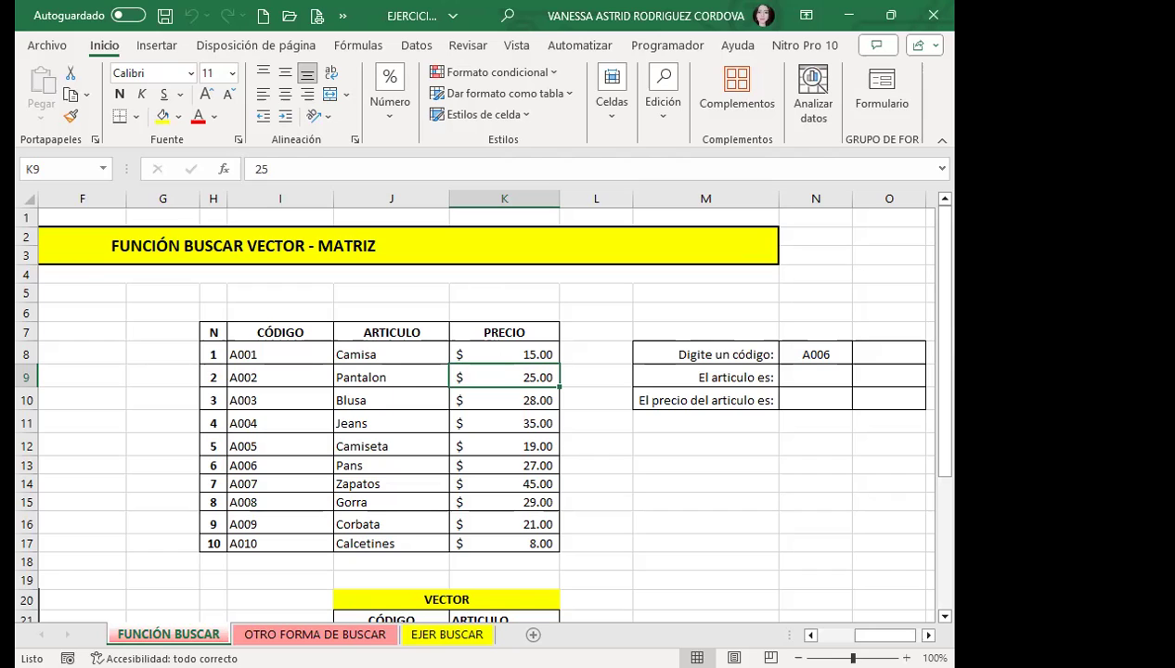
pyautogui.moveTo(706, 355); pyautogui.dragTo(705, 399)
pyautogui.click(797, 378)
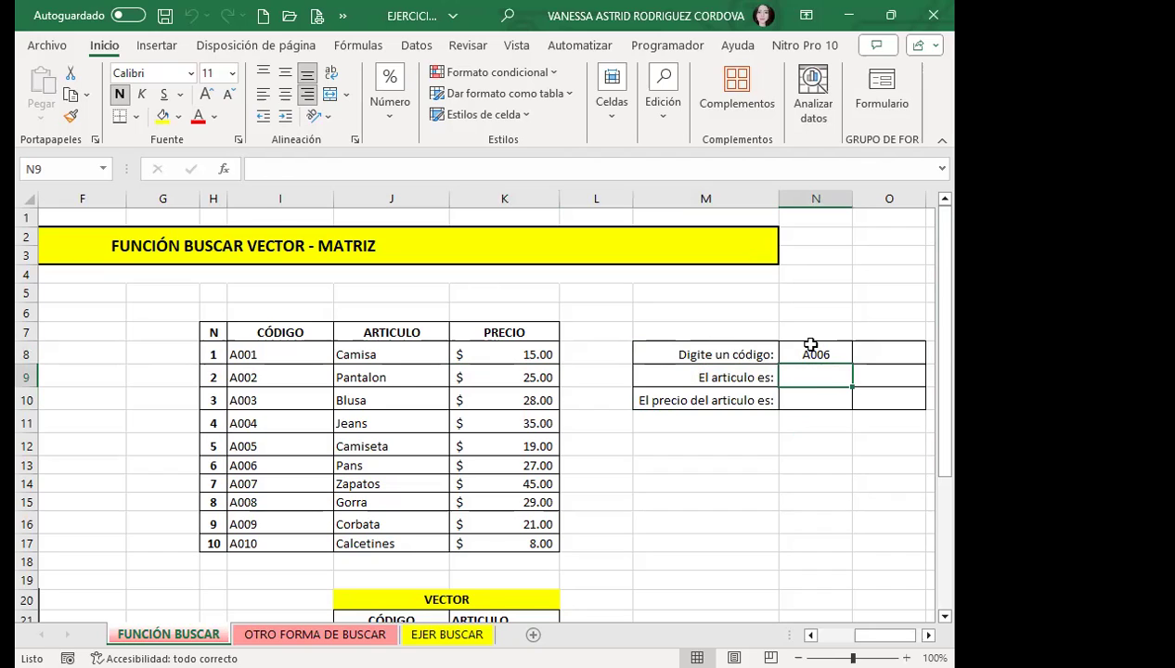
pyautogui.click(807, 345)
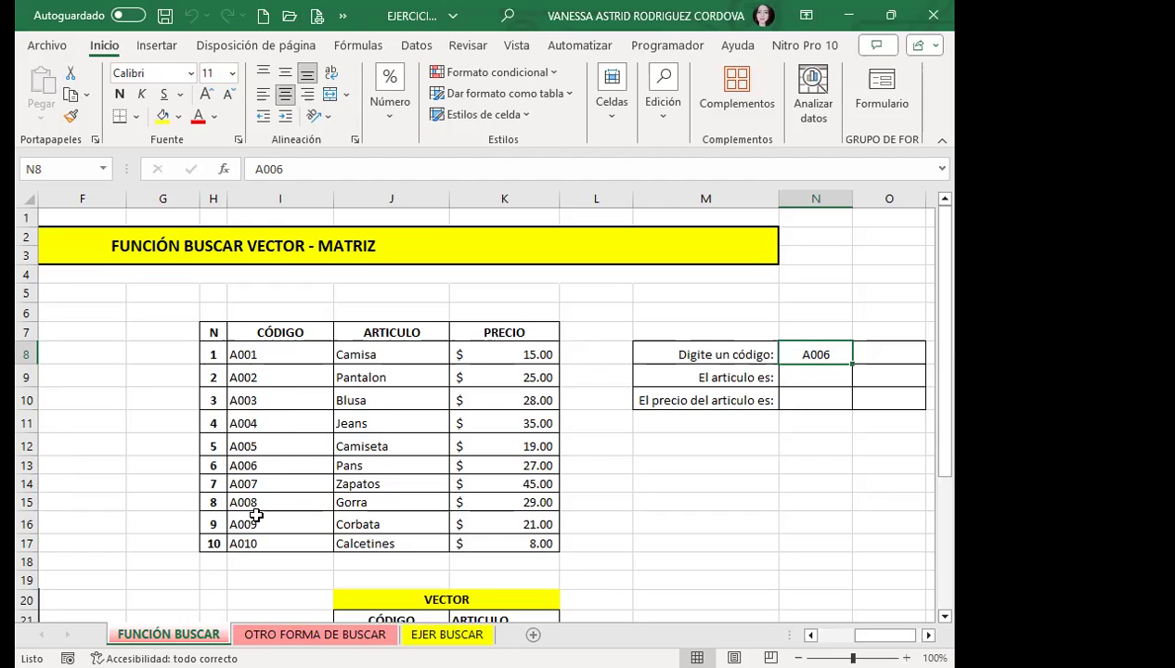
pyautogui.click(259, 462)
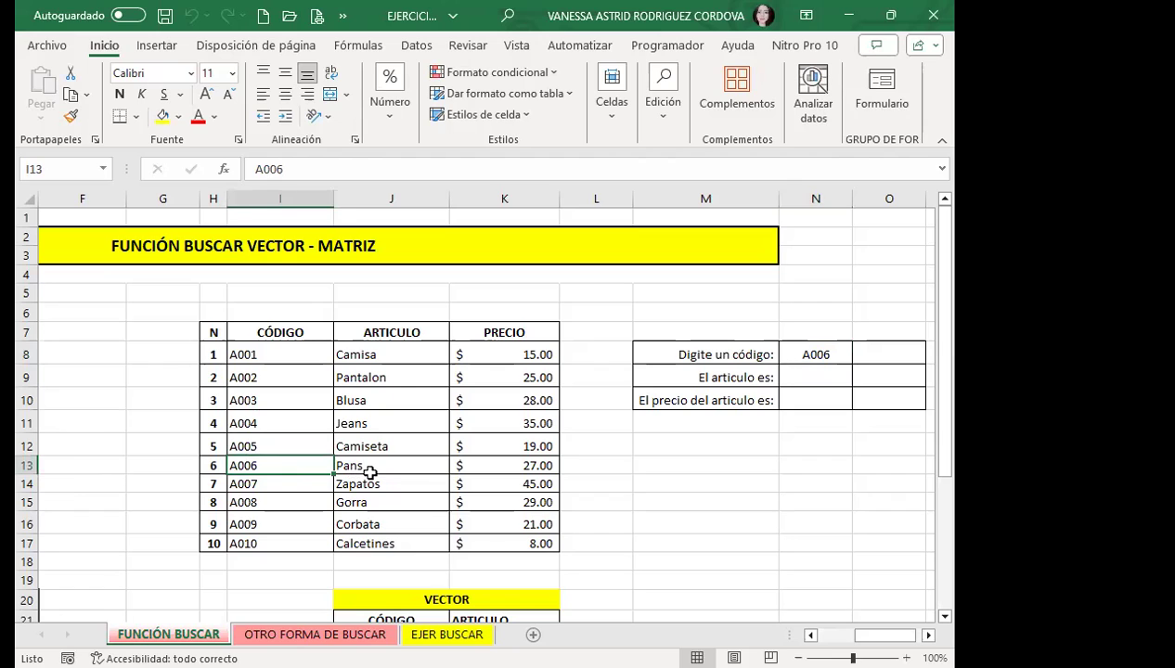
# - Enter the matrix-form formula =BUSCAR(N8;I8:J17) in cell N9 to look up the article for the code
pyautogui.click(791, 376)
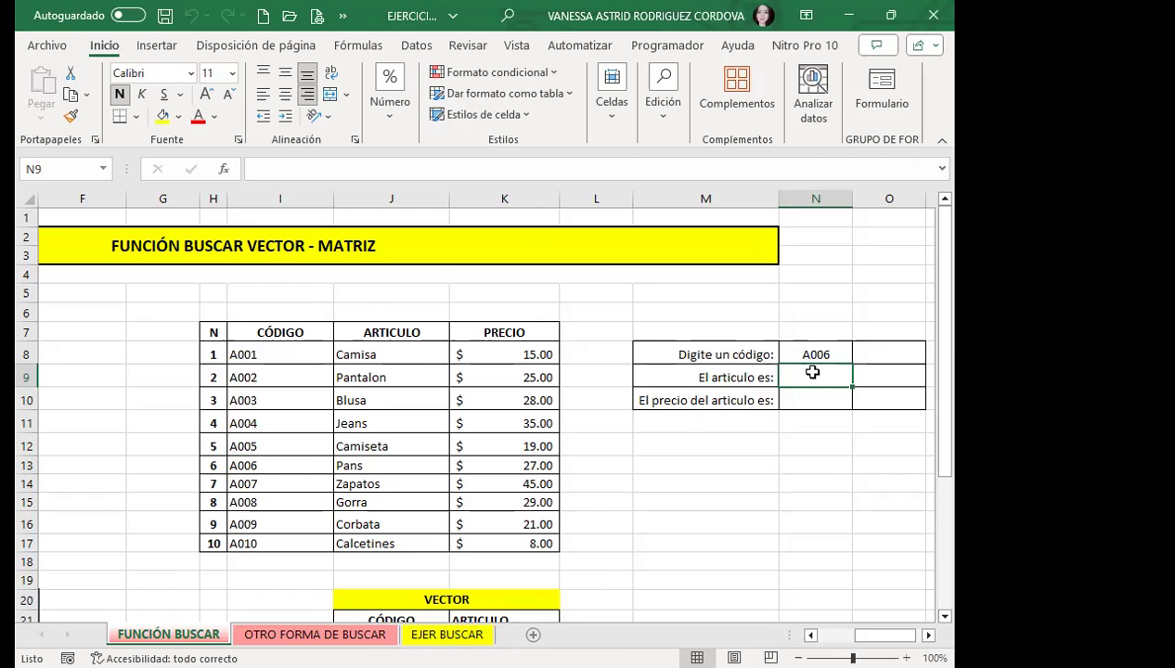
pyautogui.write('=')
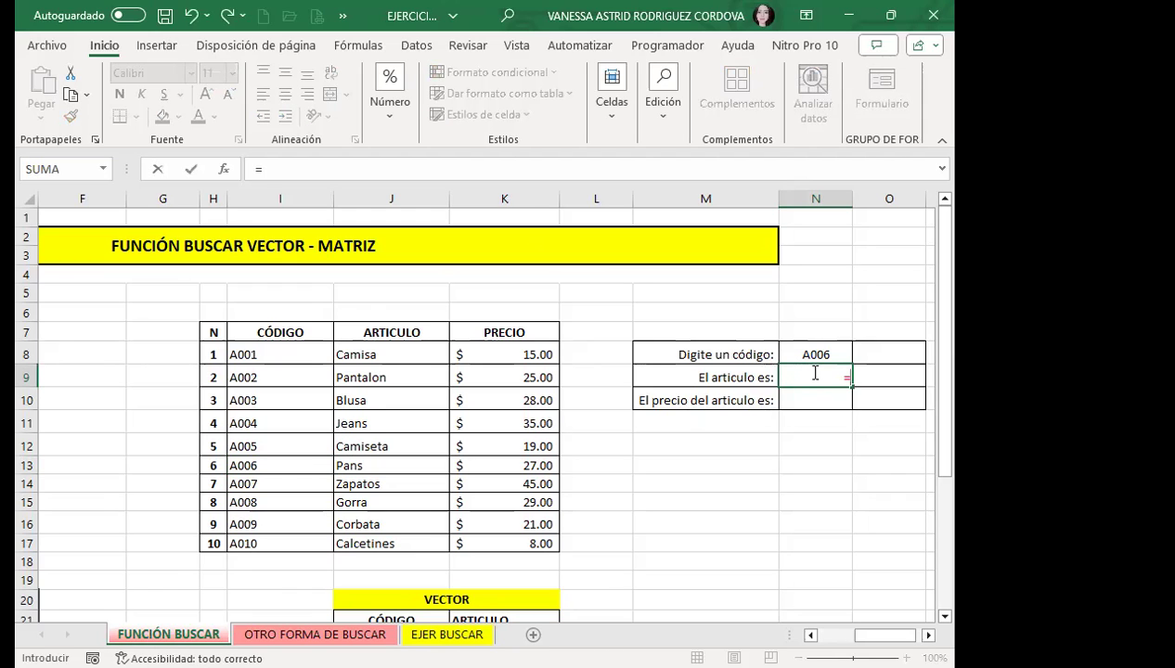
pyautogui.write('BUS')
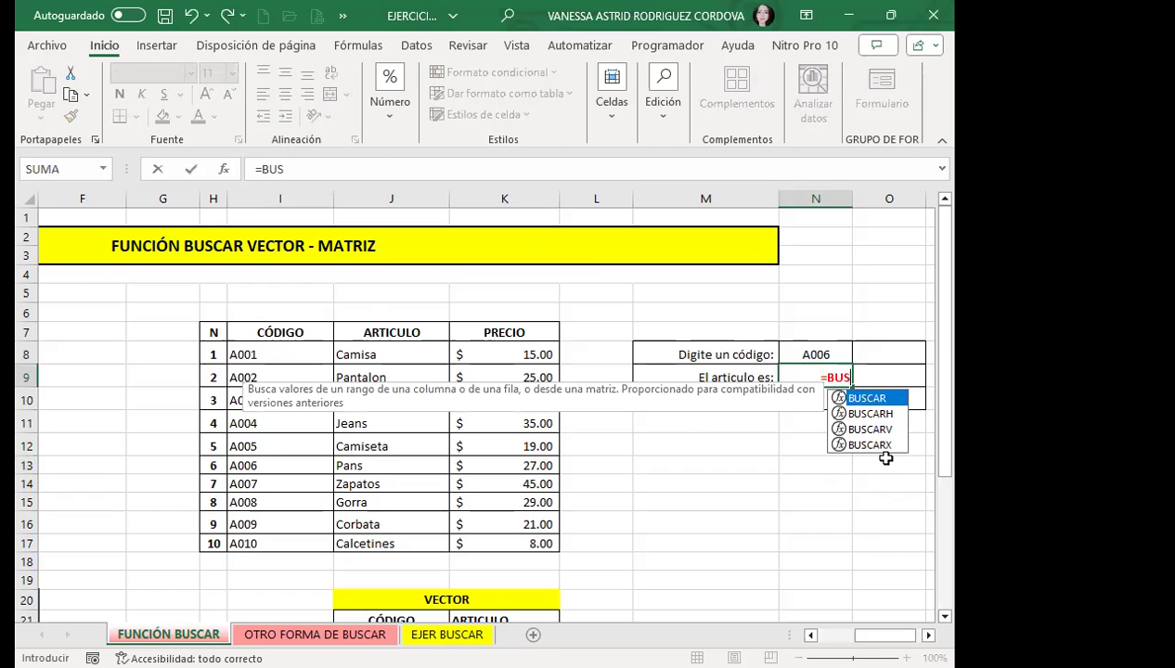
pyautogui.doubleClick(870, 397)
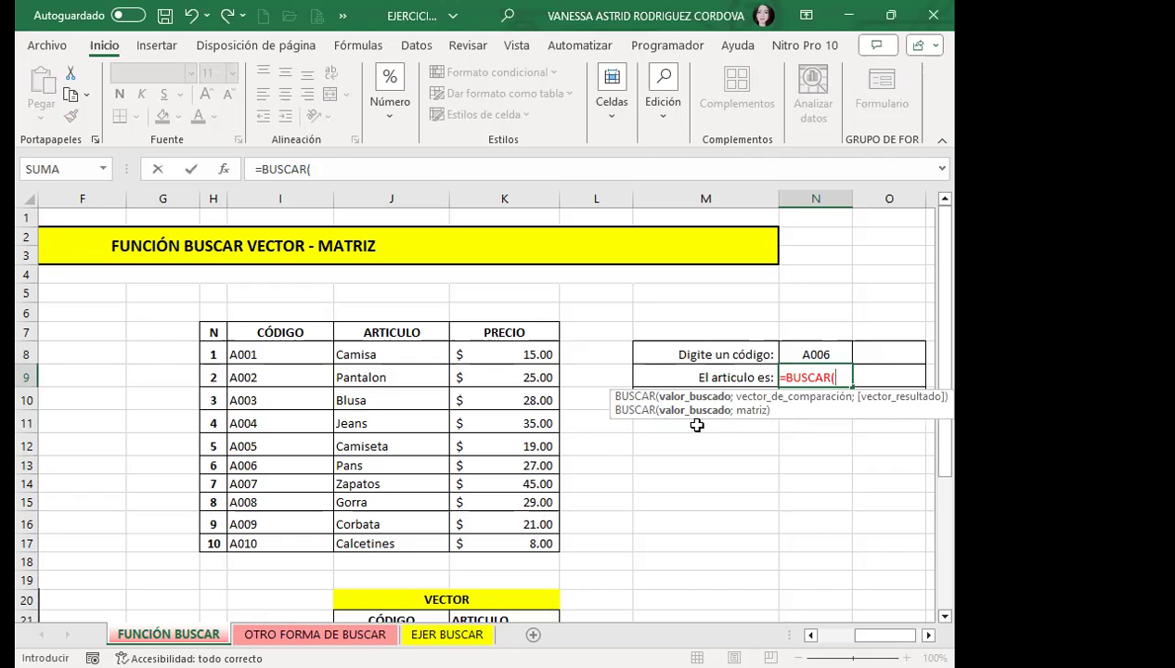
pyautogui.click(840, 354)
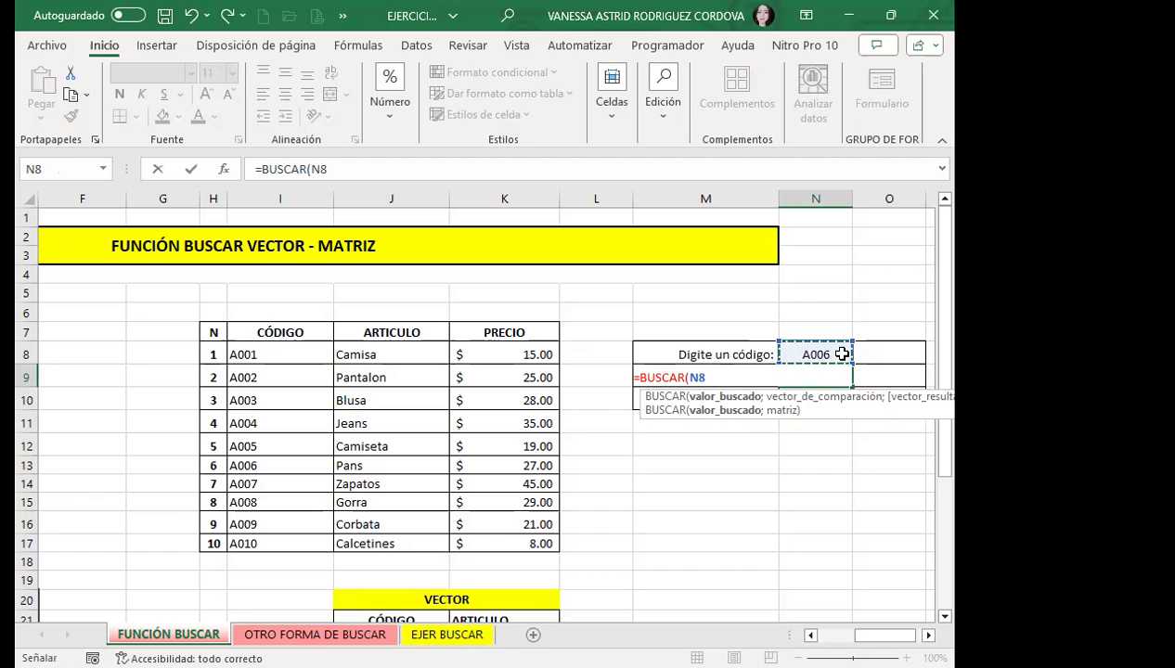
pyautogui.write(';')
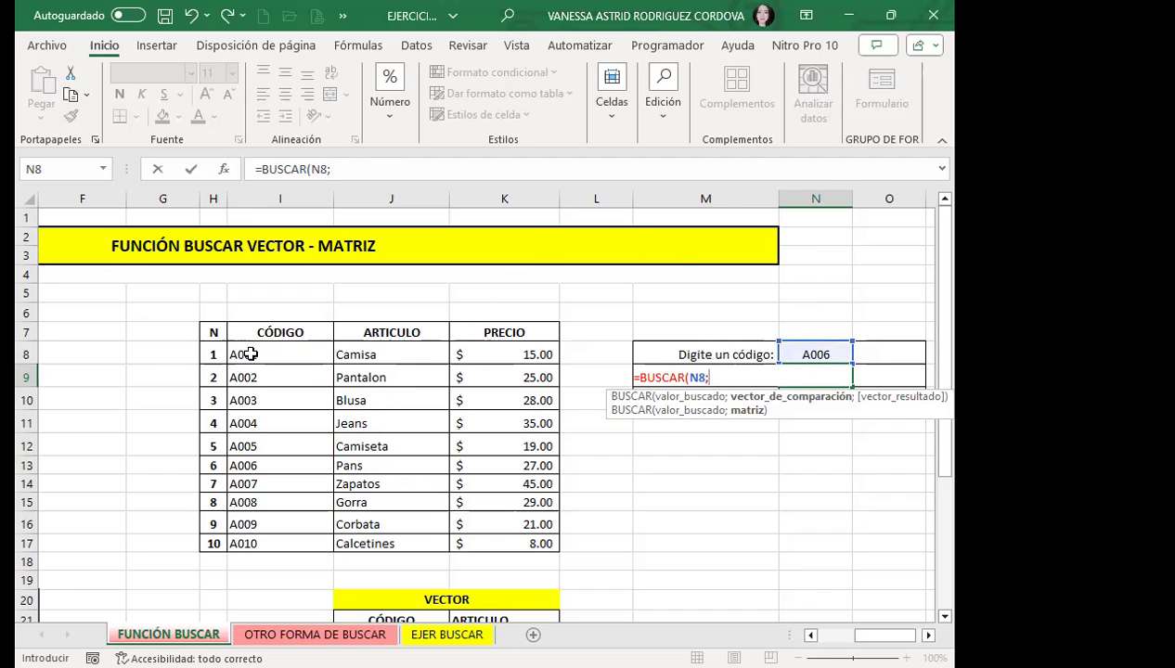
pyautogui.click(305, 363)
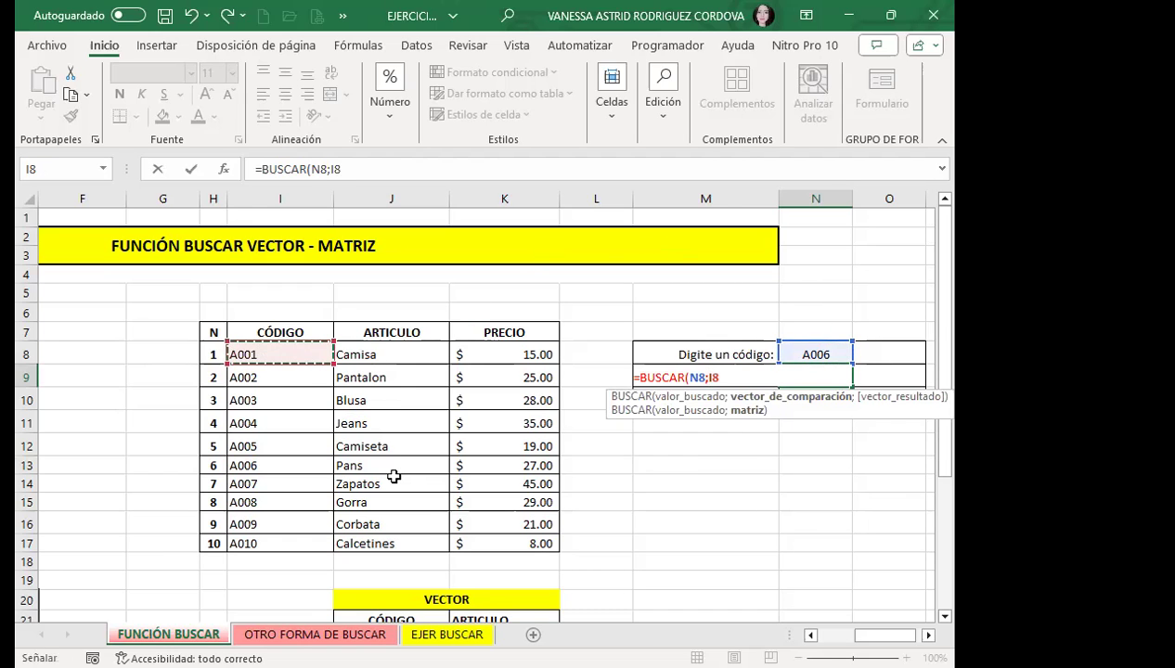
pyautogui.keyDown('shift'); pyautogui.click(408, 539); pyautogui.keyUp('shift')
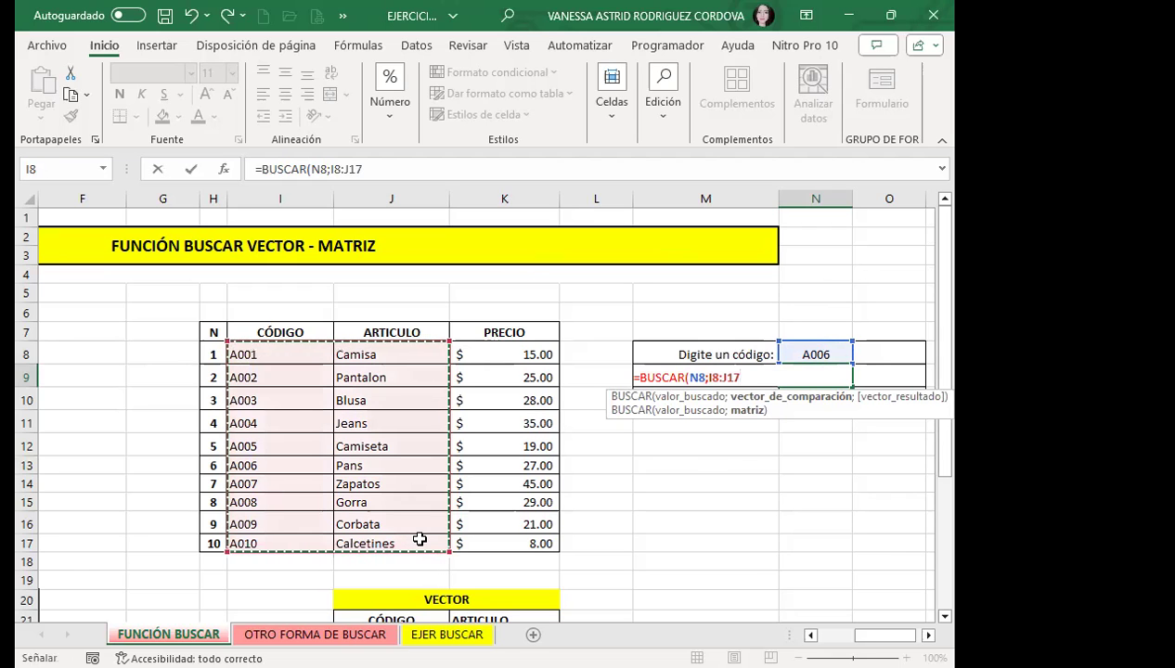
pyautogui.write(')')
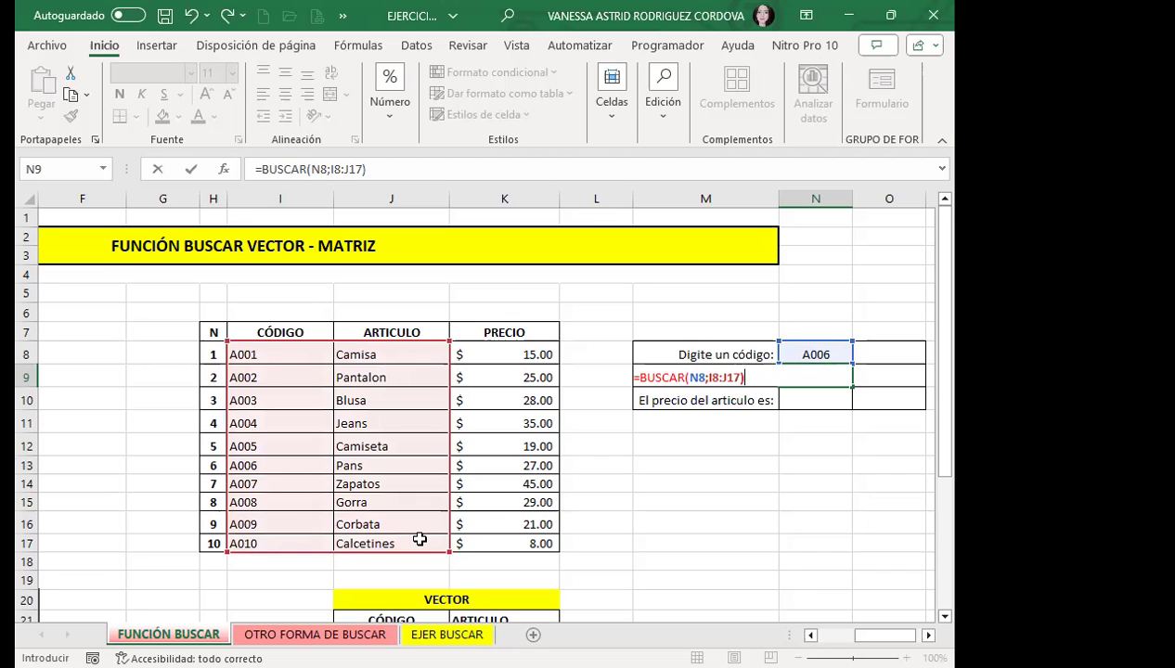
pyautogui.press('Return')
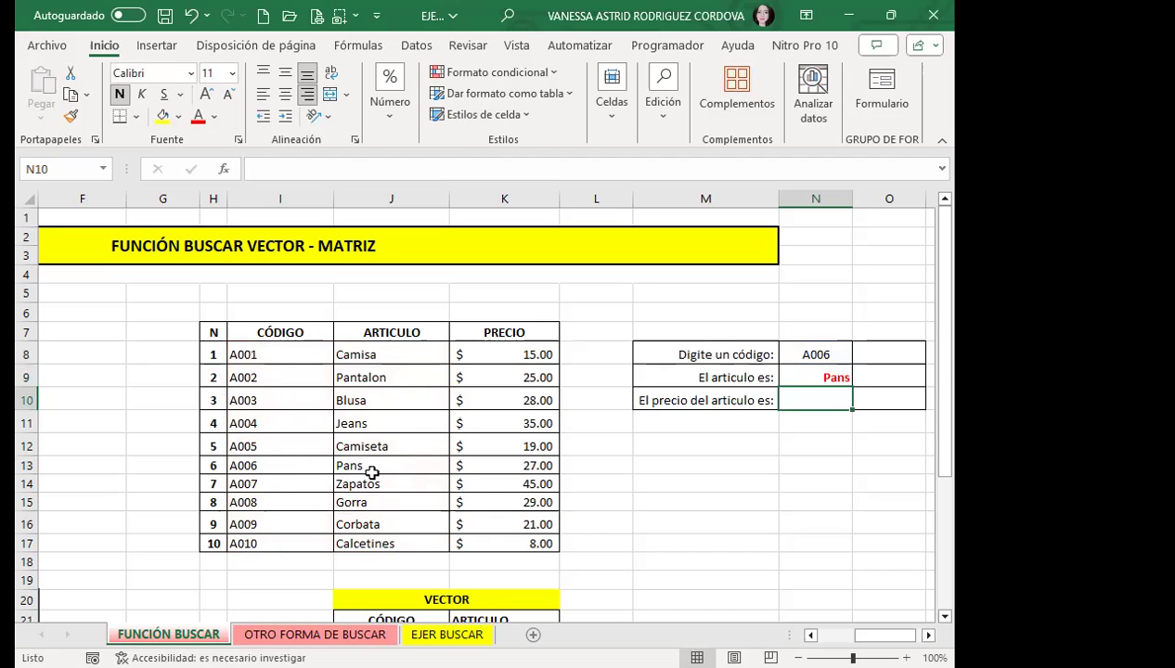
# - Enter the vector-form formula =BUSCAR(N8;I8:I17;K8:K17) in cell N10 to look up the article's price
pyautogui.click(790, 376)
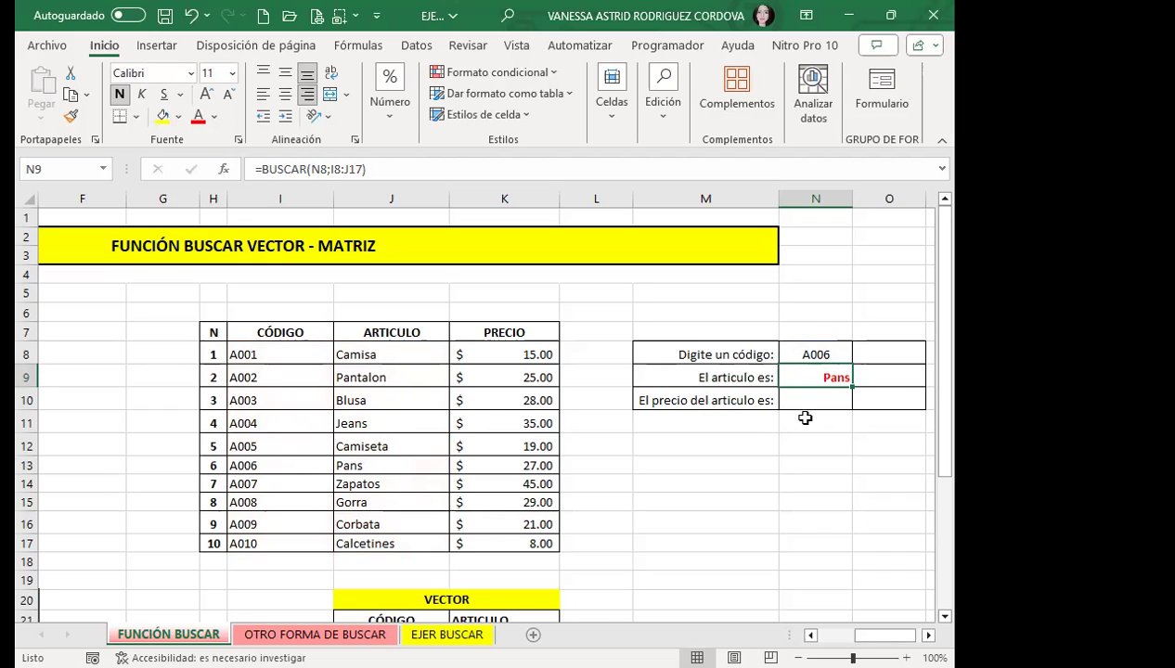
pyautogui.click(798, 400)
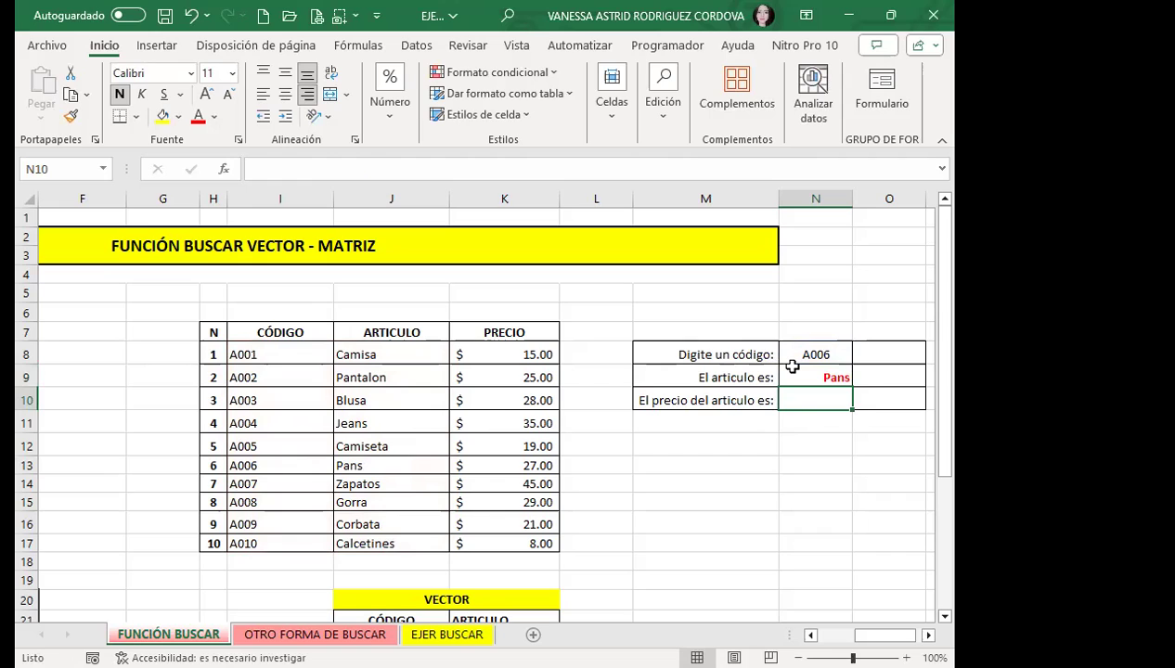
pyautogui.write('=')
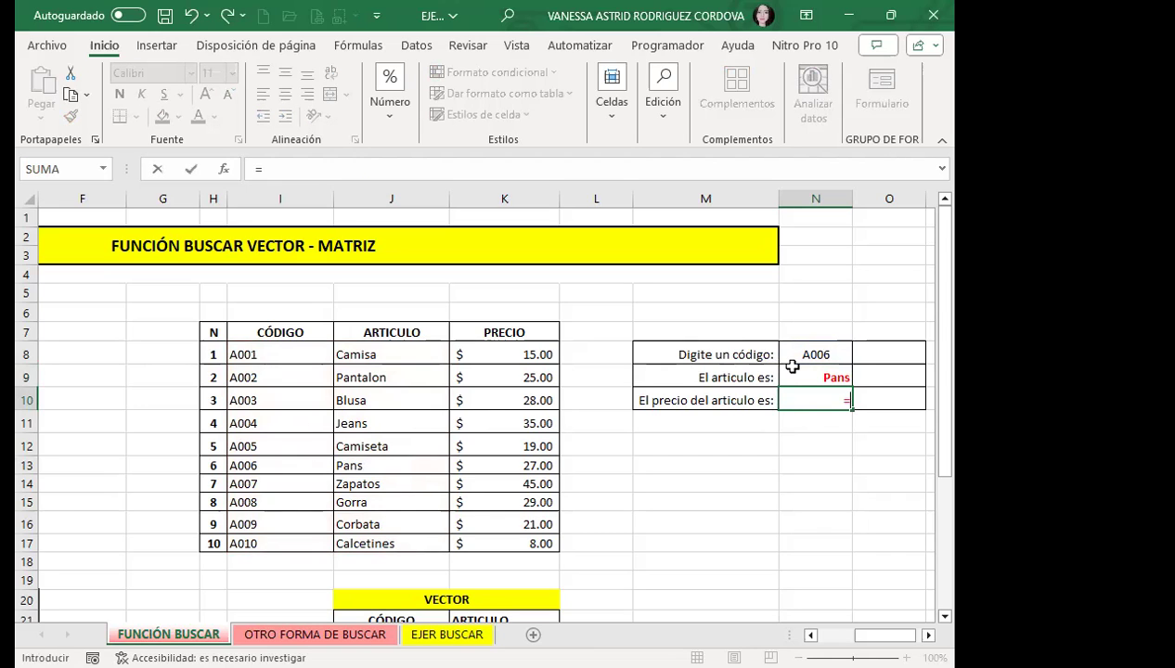
pyautogui.write('BUSC')
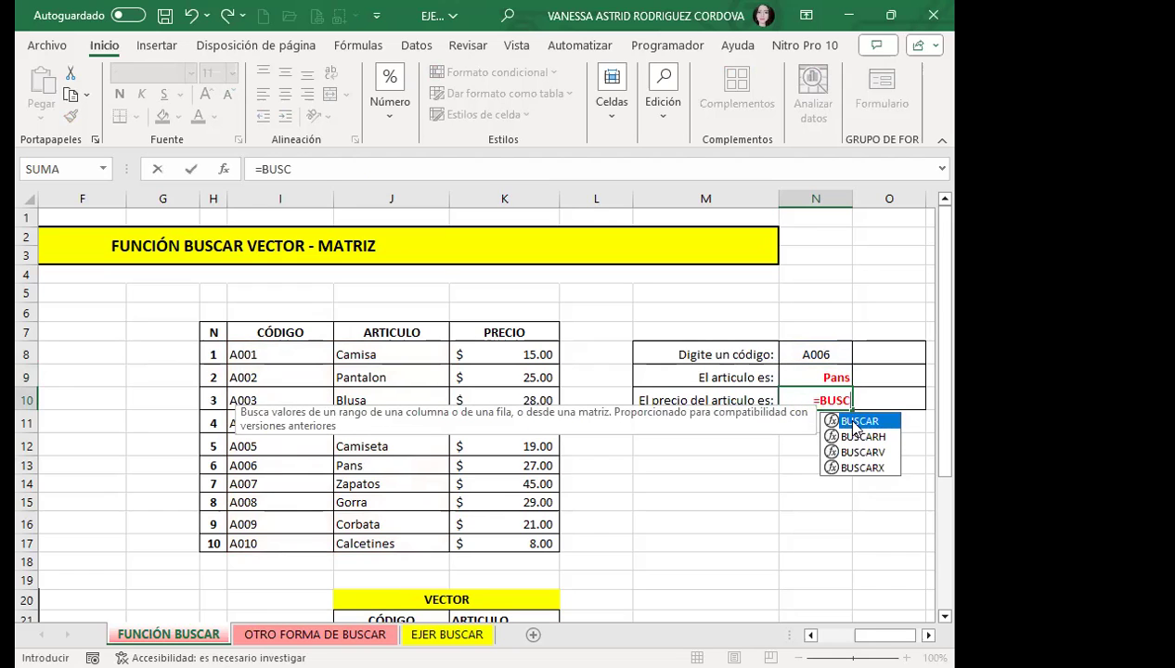
pyautogui.press('Tab')
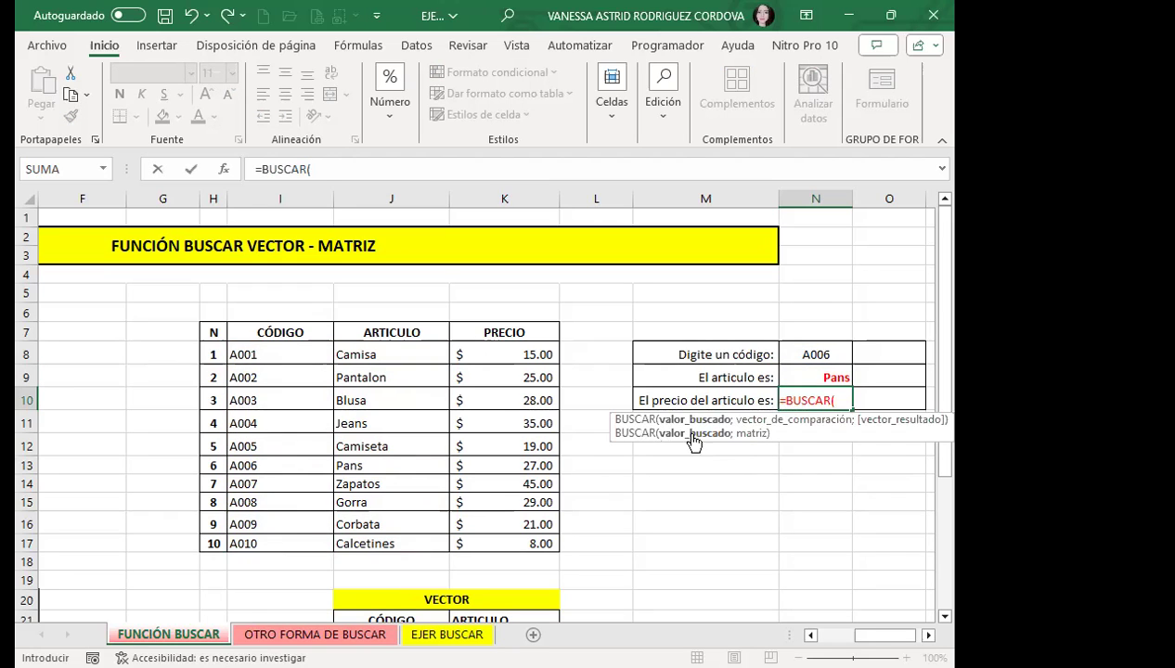
pyautogui.click(804, 353)
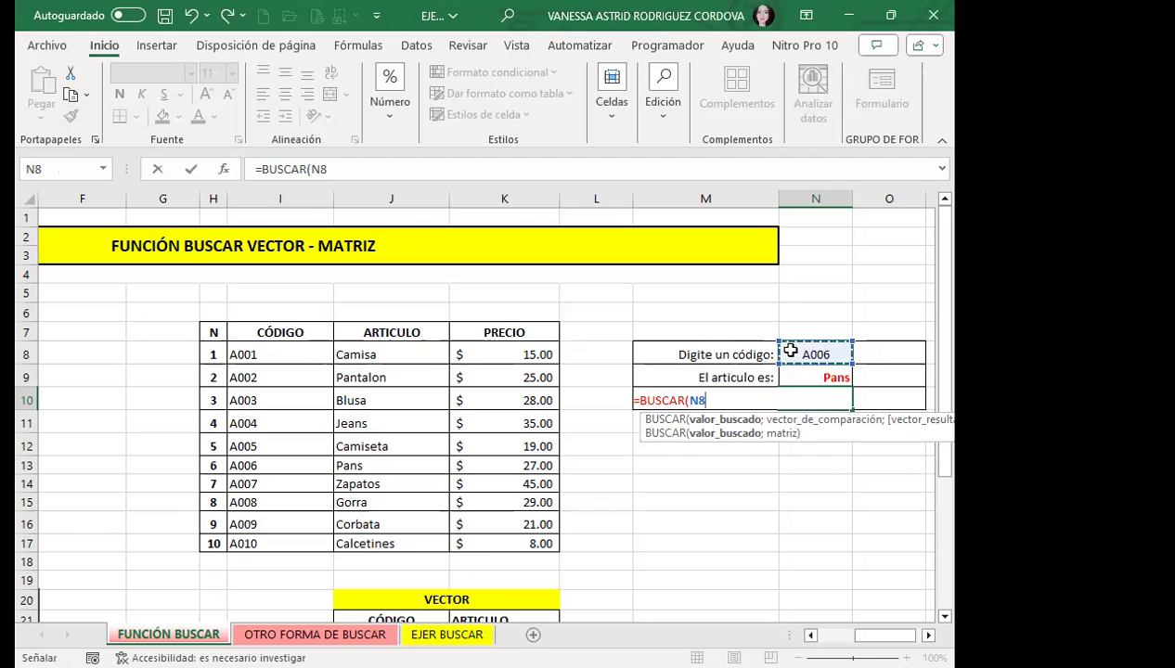
pyautogui.write(';')
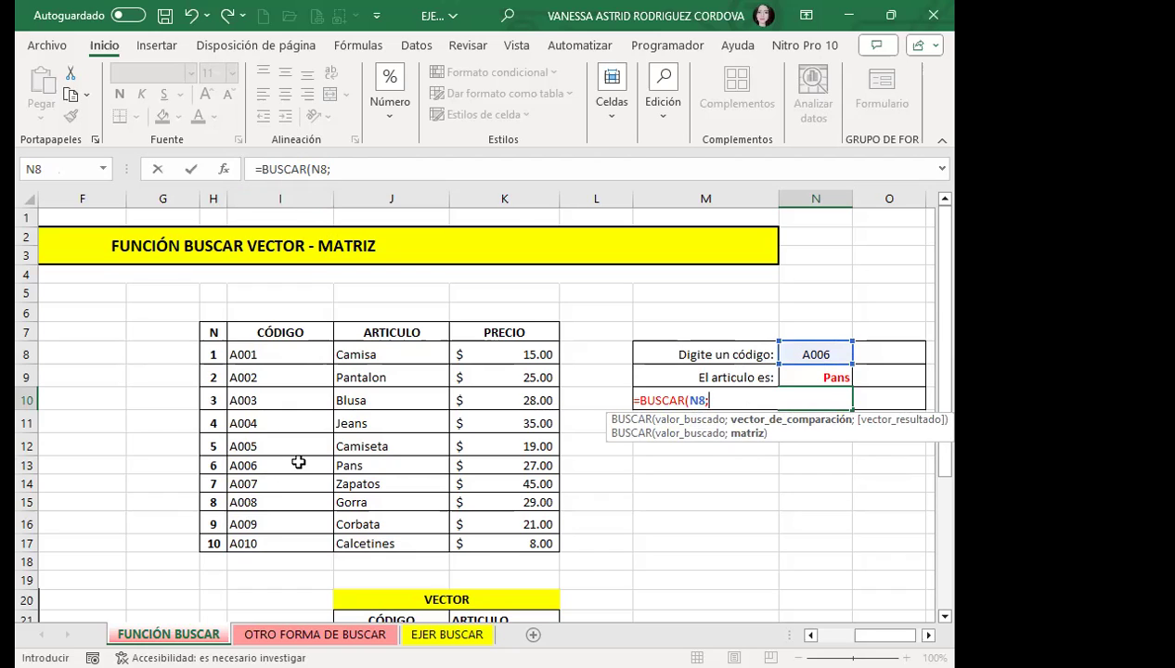
pyautogui.moveTo(288, 361); pyautogui.dragTo(295, 387)
pyautogui.moveTo(291, 538); pyautogui.dragTo(292, 535)
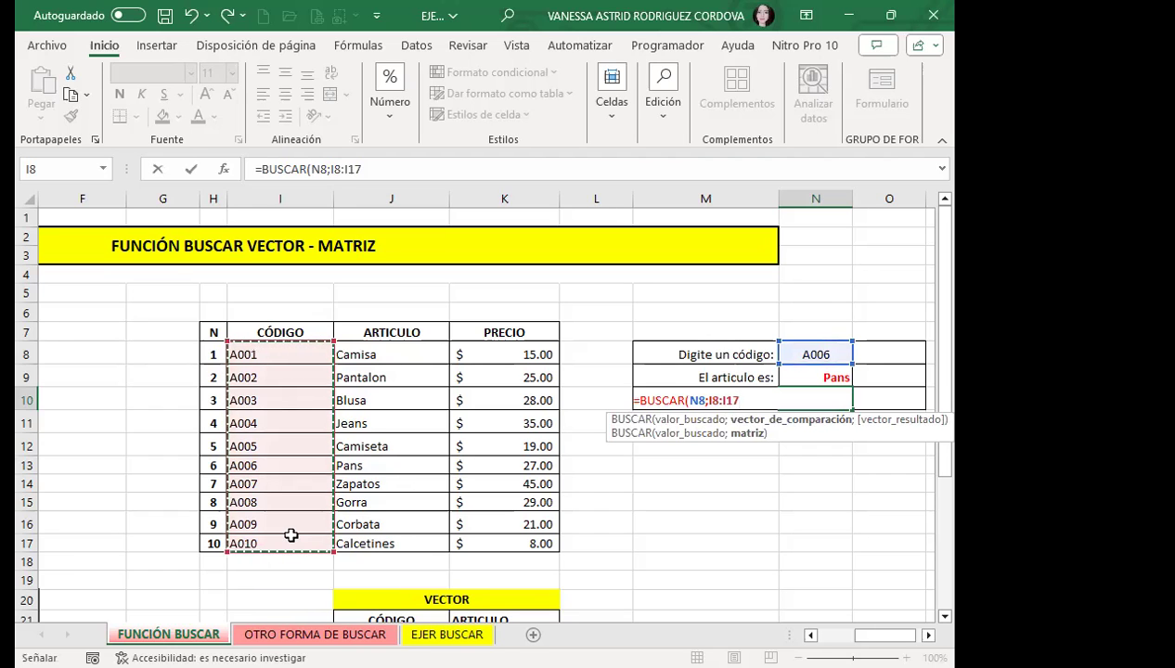
pyautogui.write(';')
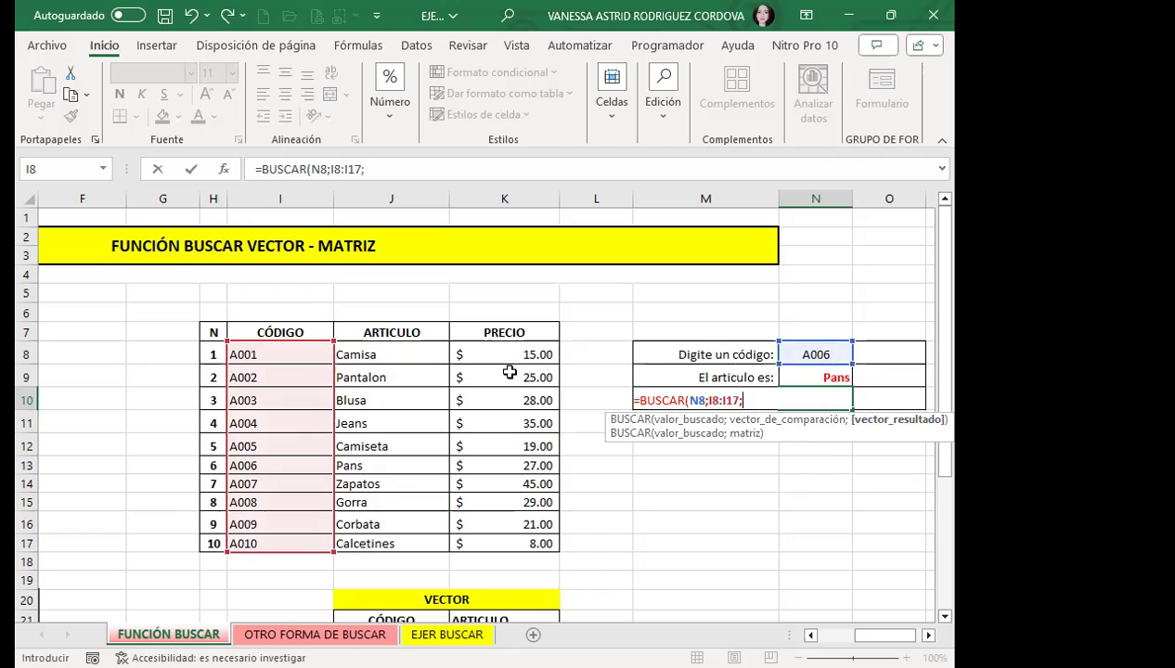
pyautogui.moveTo(504, 355); pyautogui.dragTo(486, 535)
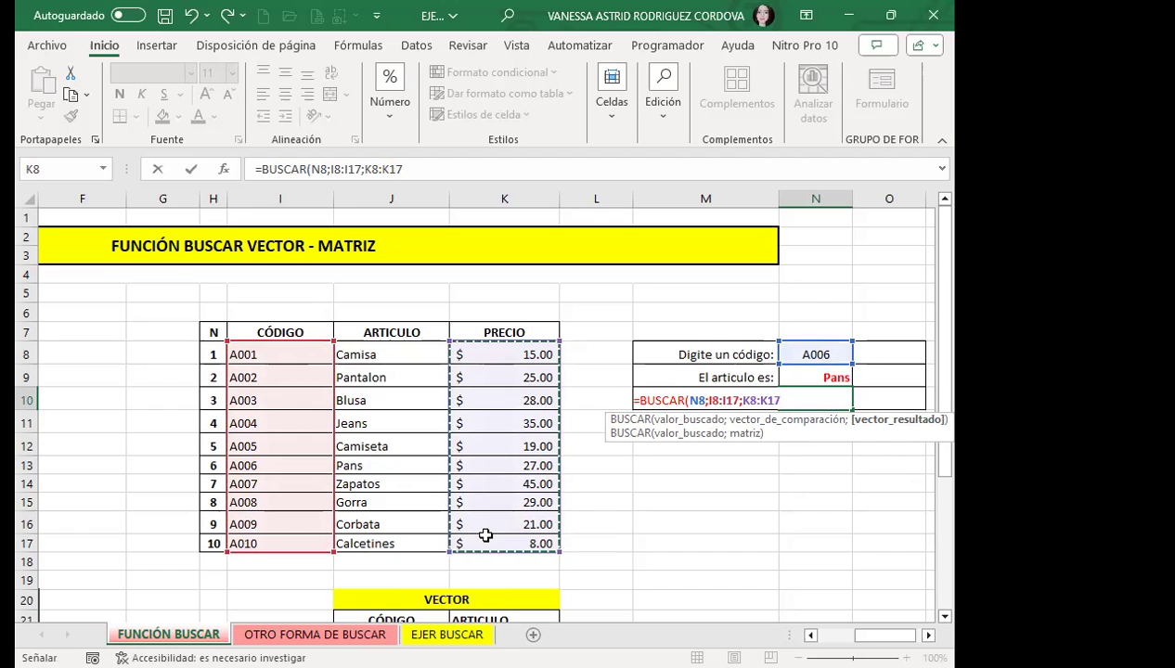
pyautogui.write(')')
pyautogui.press('Return')
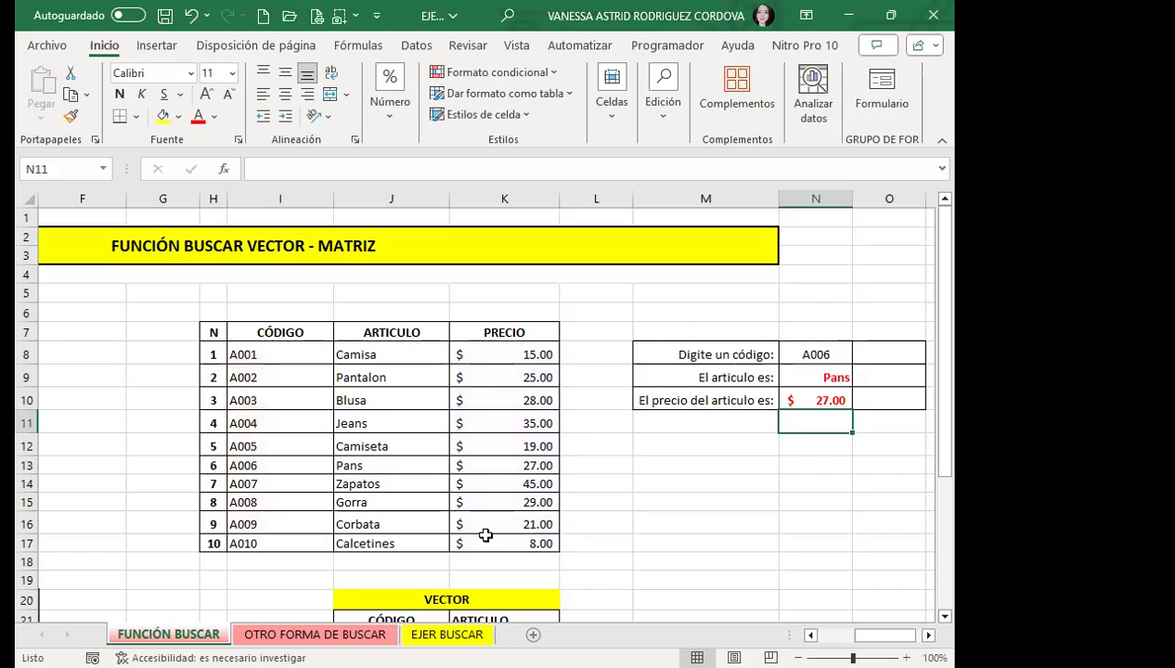
# - Check both lookup results against the A006 row and change the lookup code in N8 to A010
pyautogui.click(29, 465)
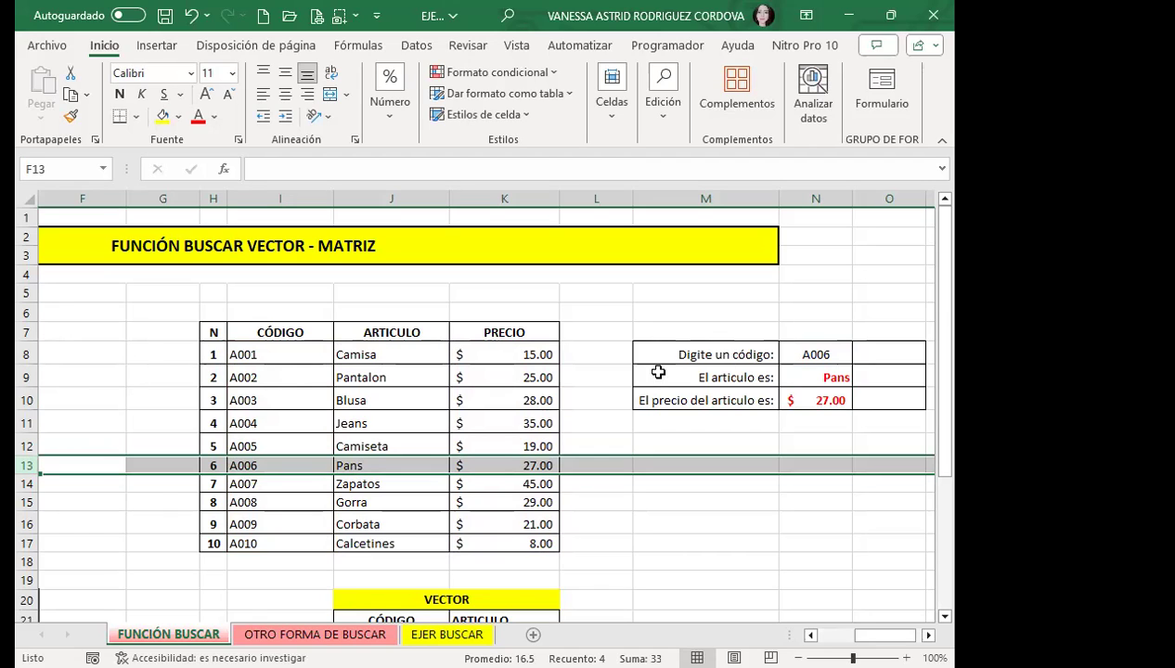
pyautogui.click(814, 377)
pyautogui.click(809, 401)
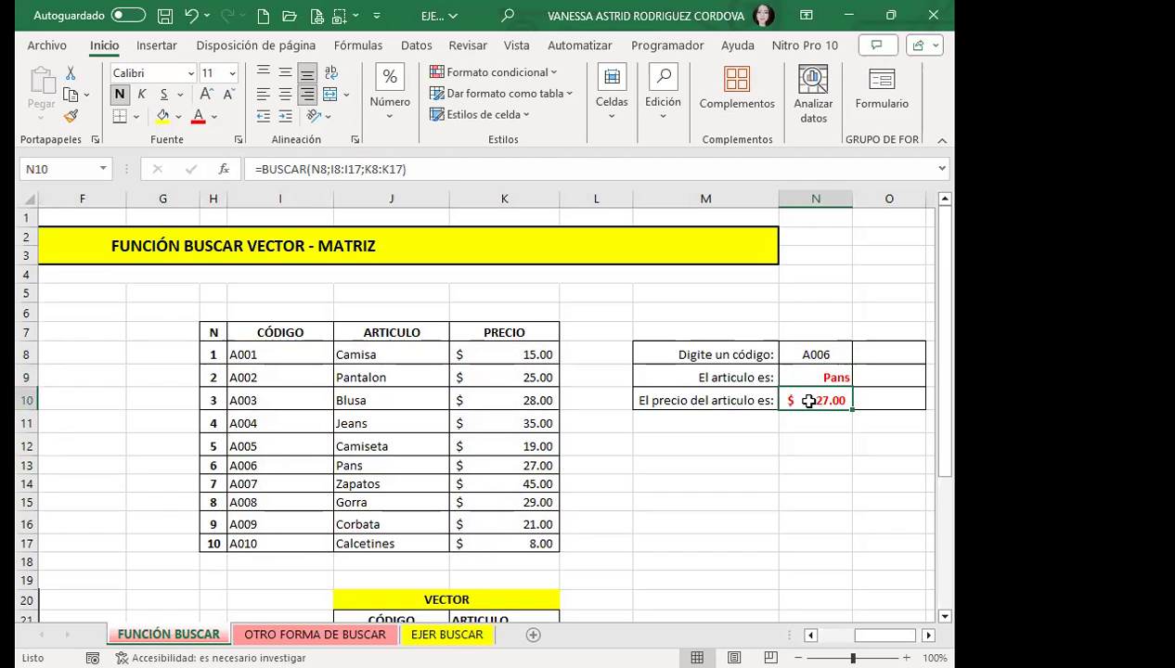
pyautogui.click(810, 353)
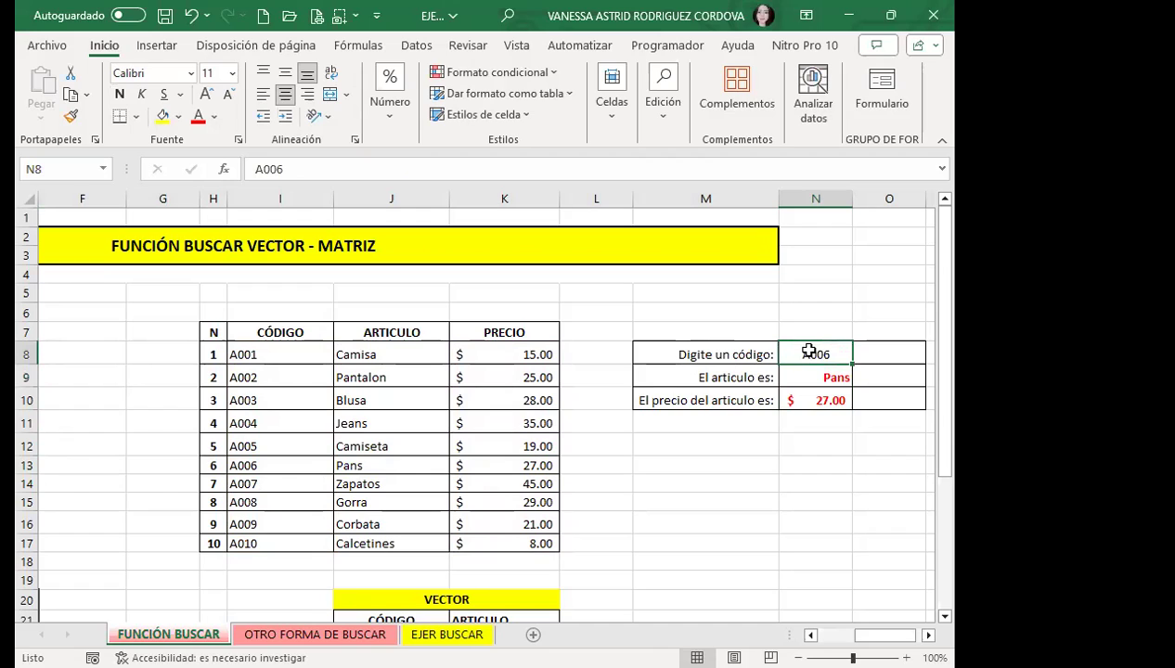
pyautogui.write('A')
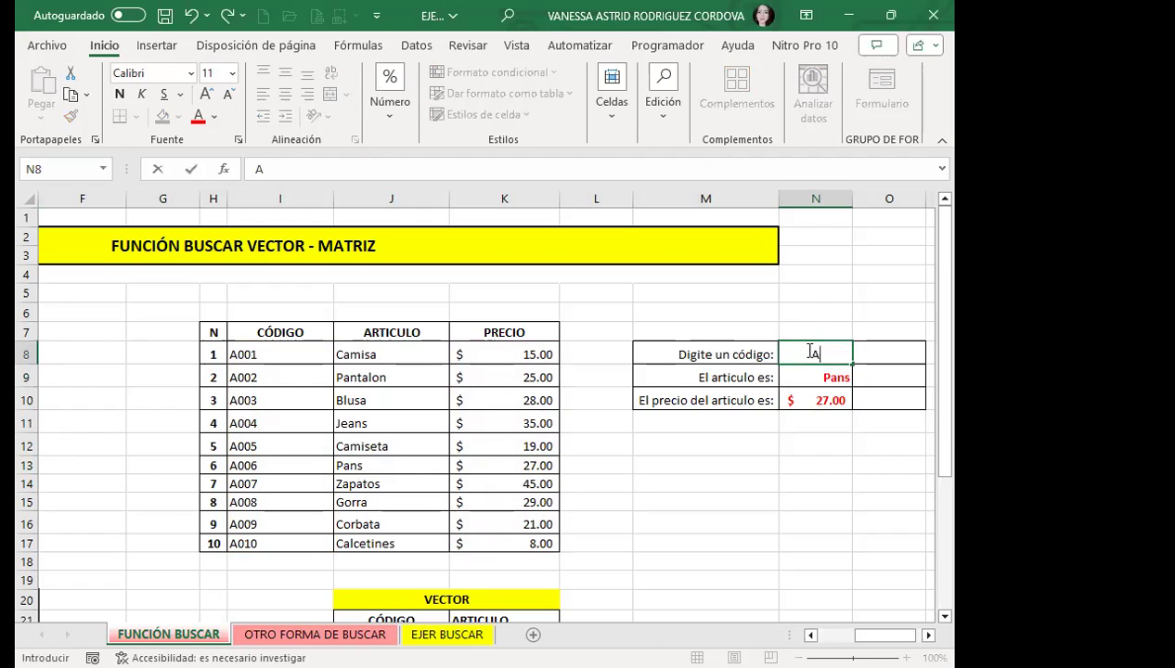
pyautogui.write('010')
pyautogui.press('Return')
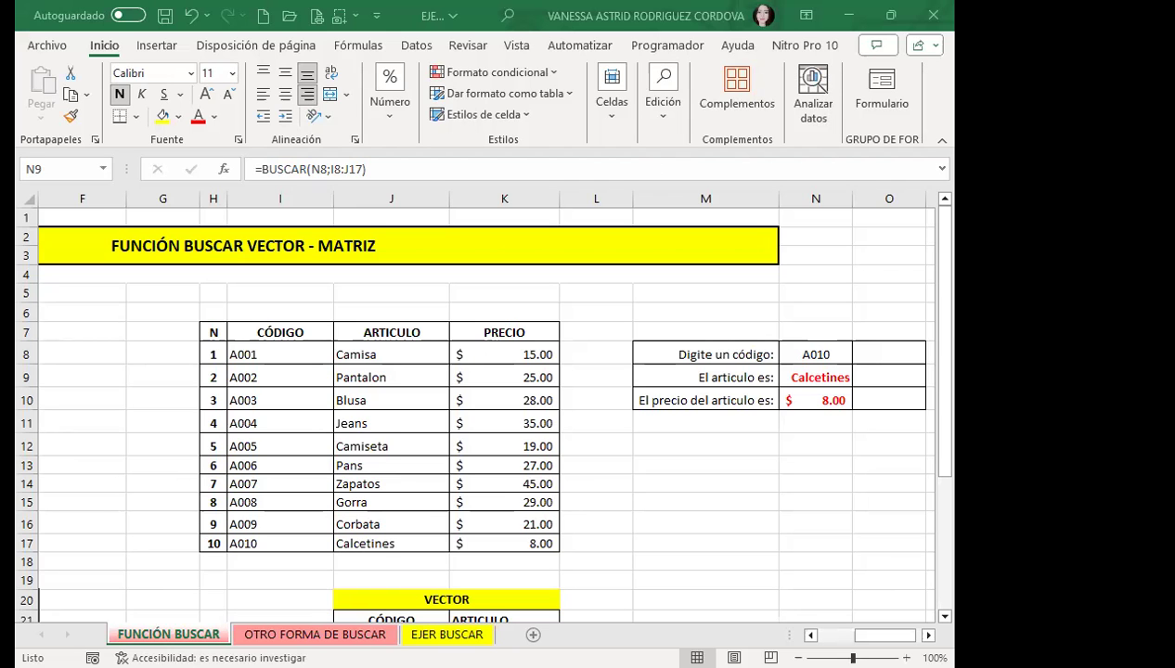
# - Review the frequency and color table with its empty result cell E8 and the lookup frequency in D8
pyautogui.hscroll(-4, 464, 408)
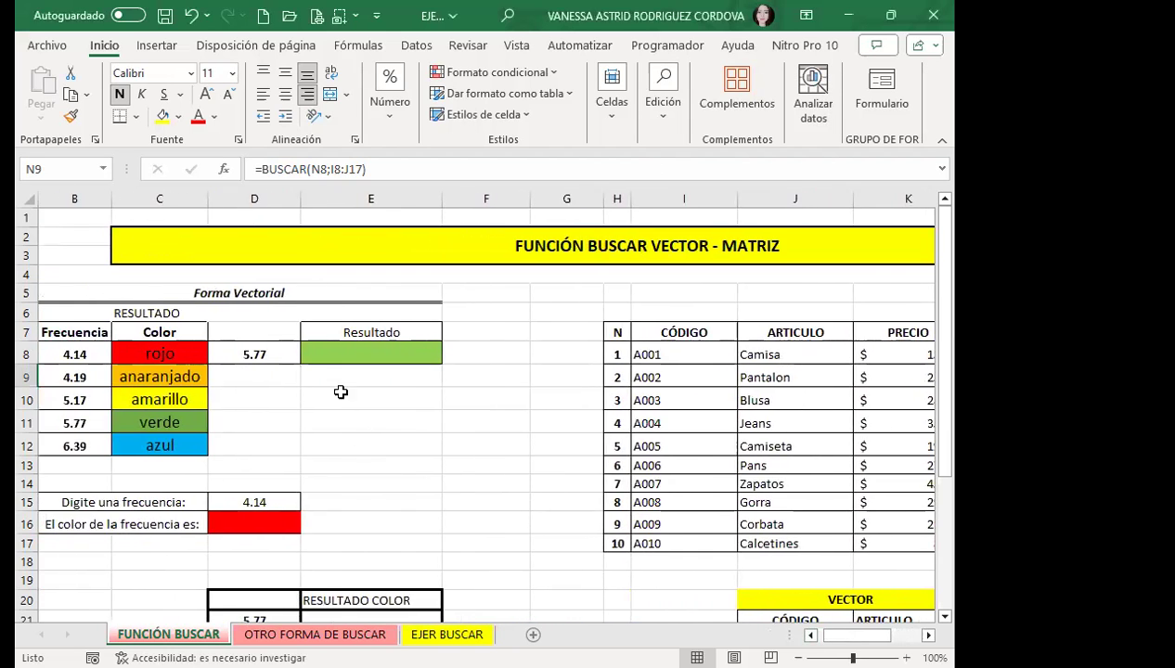
pyautogui.click(340, 394)
pyautogui.click(358, 356)
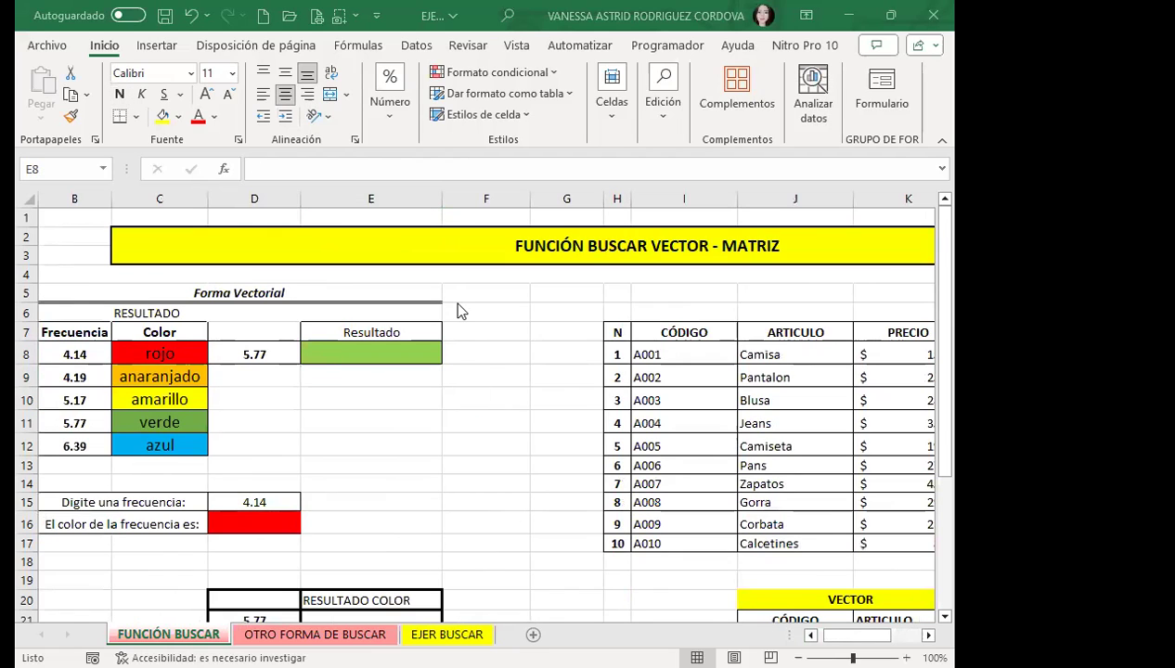
pyautogui.click(319, 349)
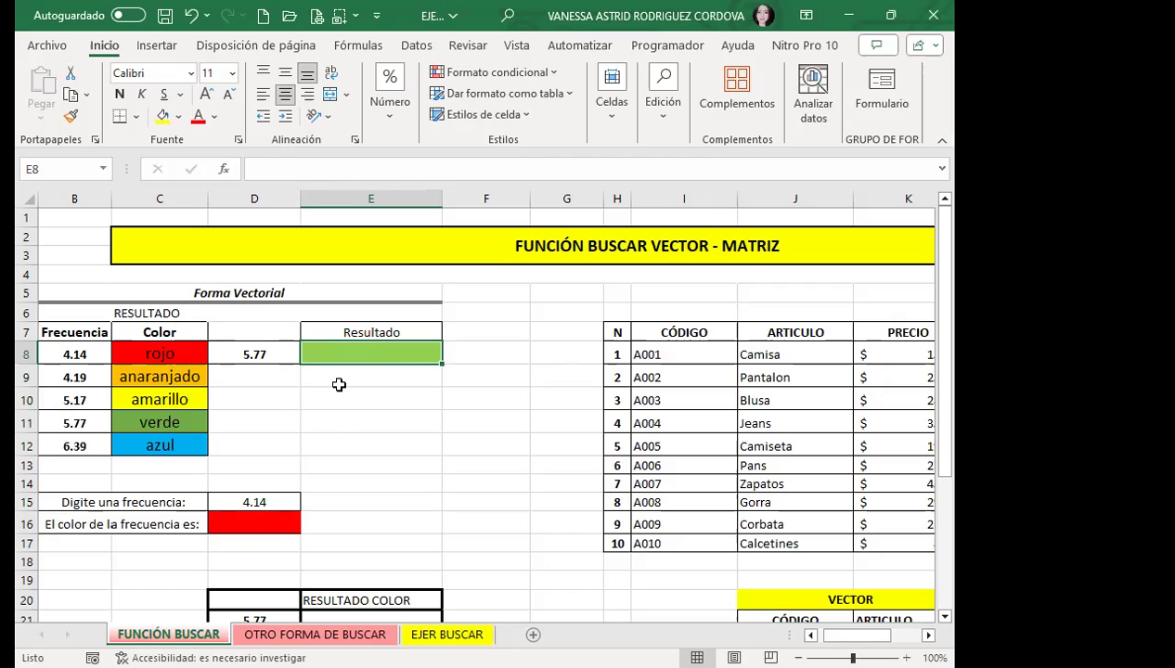
pyautogui.click(274, 353)
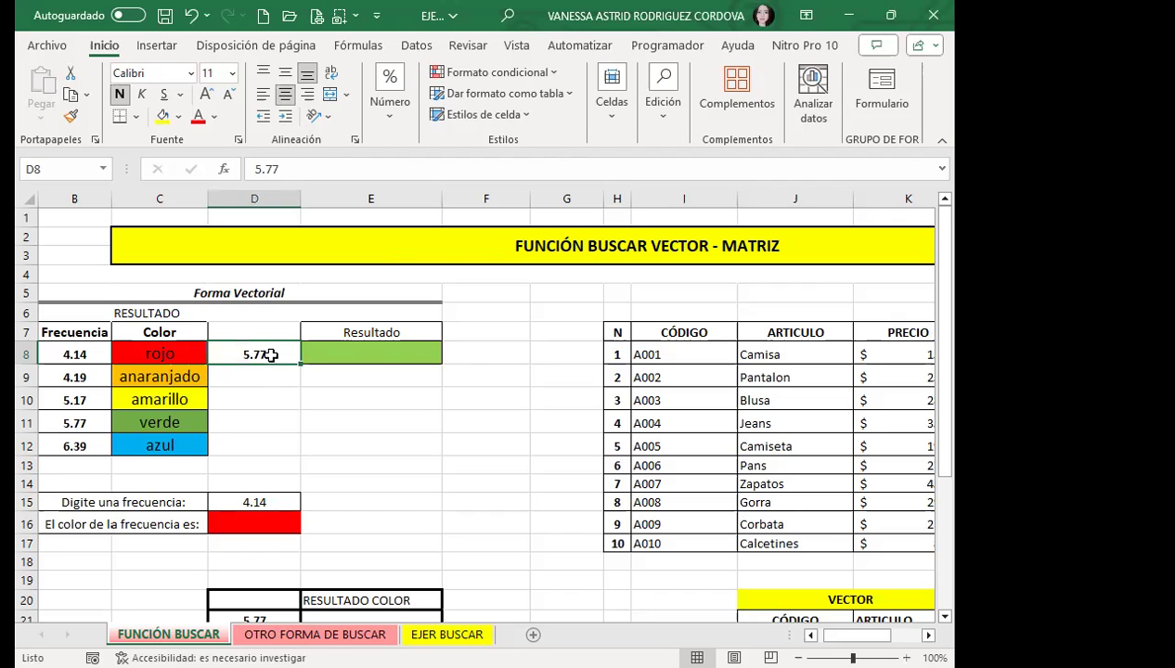
# - Enter the matrix-form formula =BUSCAR(D8;B8:C12) in cell E8 to look up the color for the frequency
pyautogui.click(380, 346)
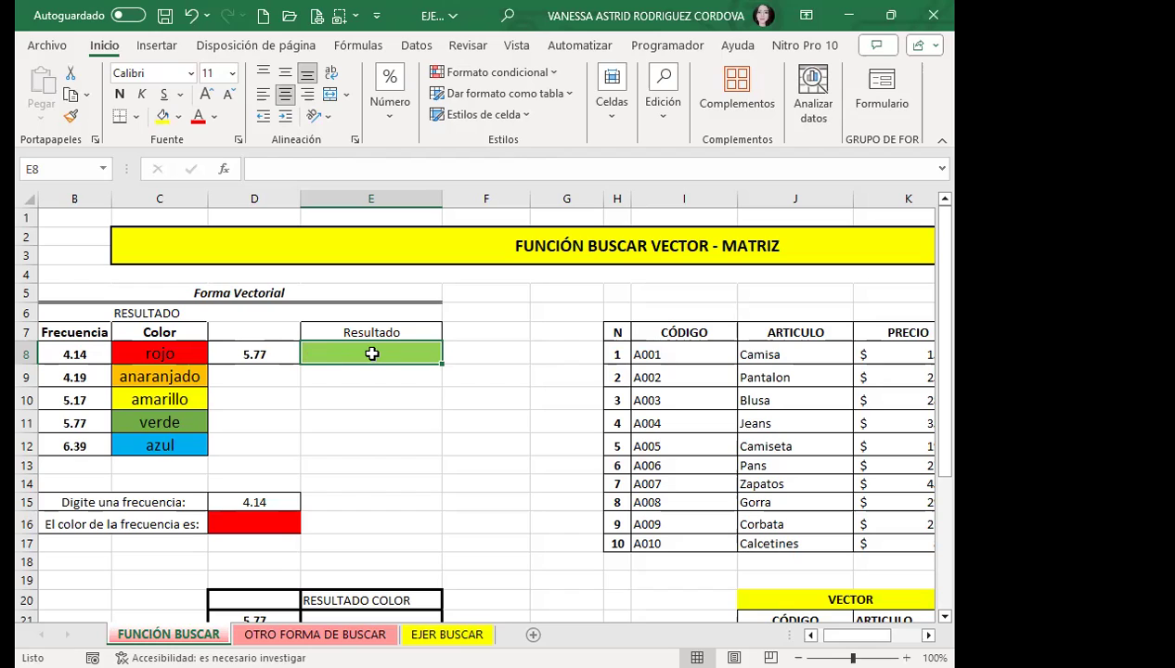
pyautogui.write('=')
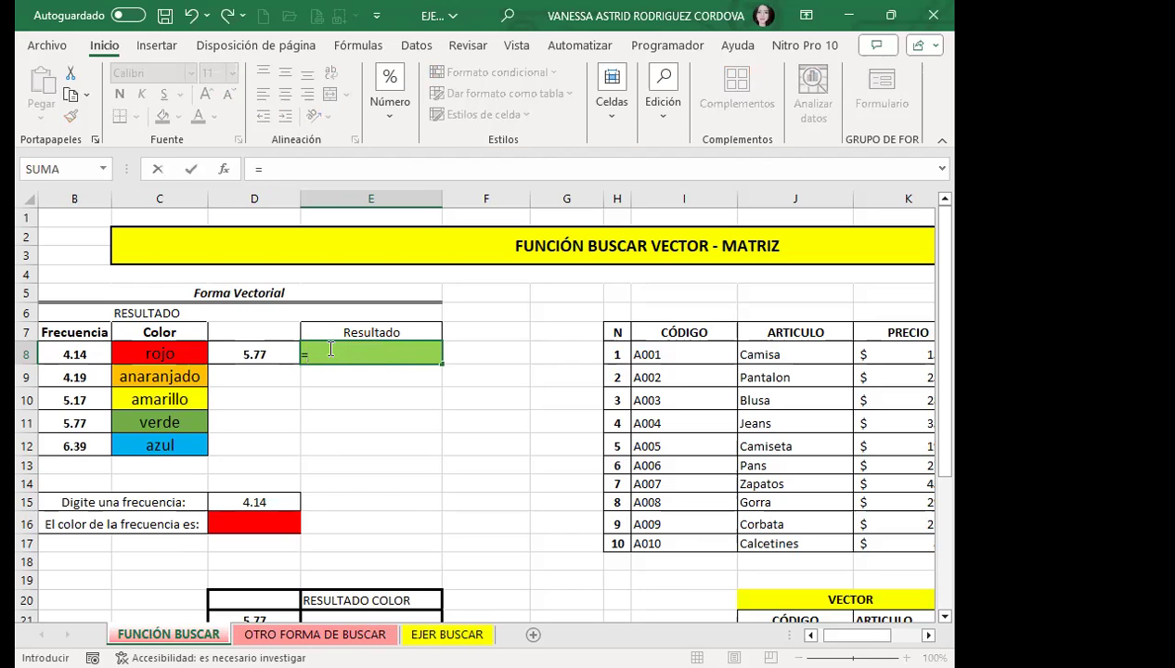
pyautogui.write('BUS')
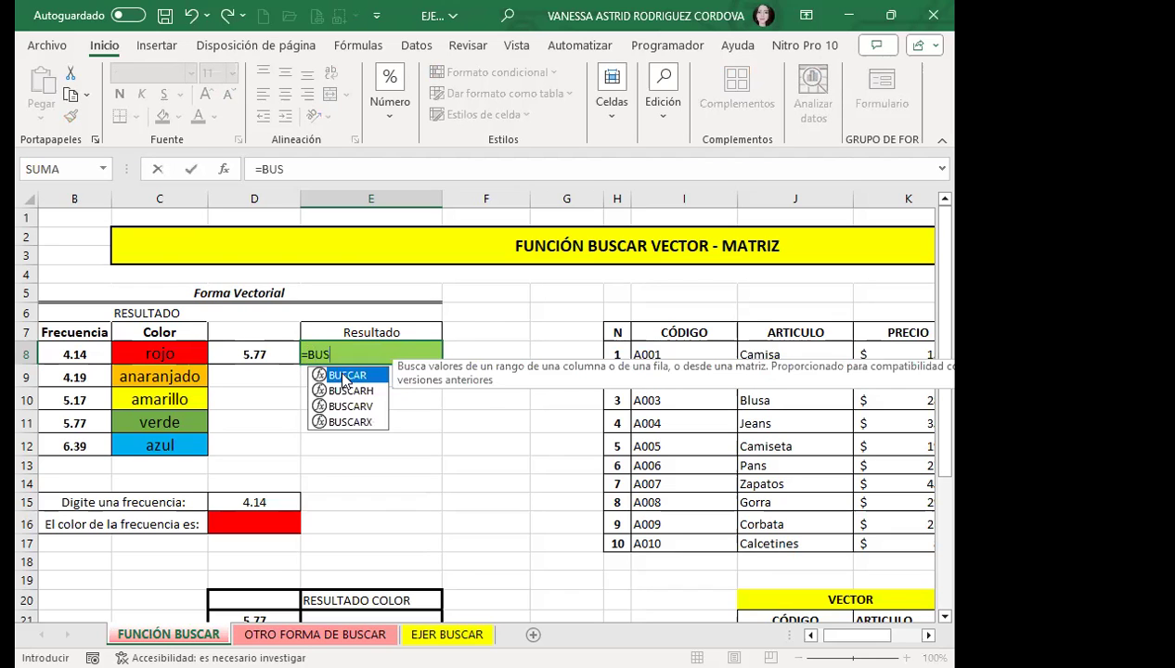
pyautogui.doubleClick(344, 376)
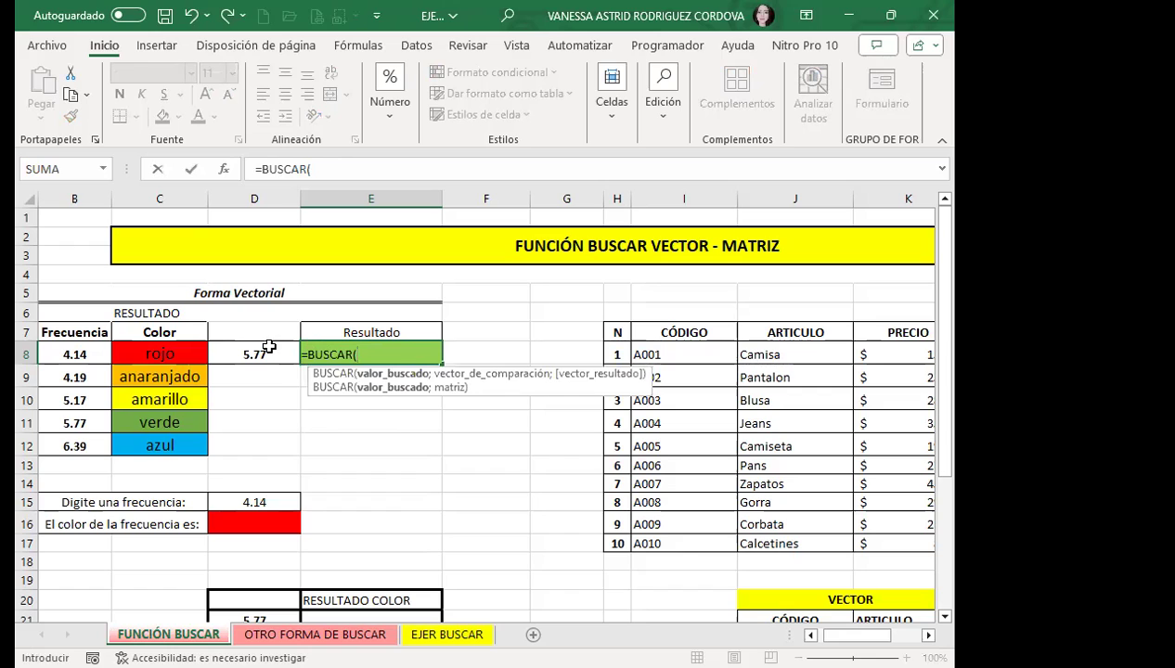
pyautogui.click(269, 357)
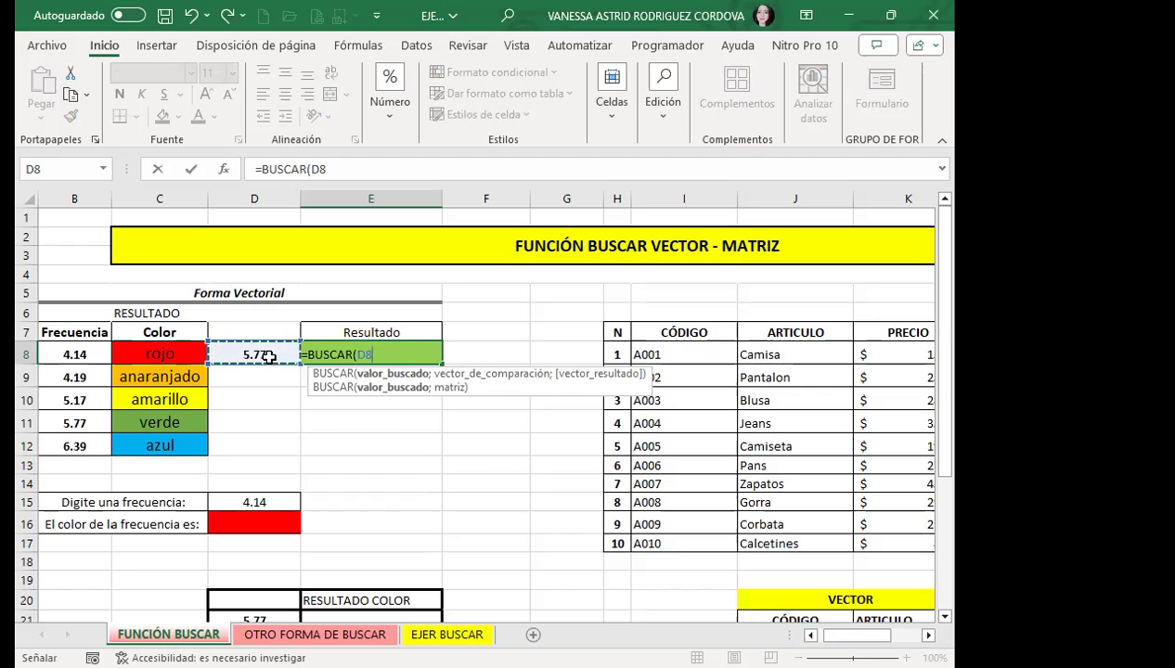
pyautogui.write(';')
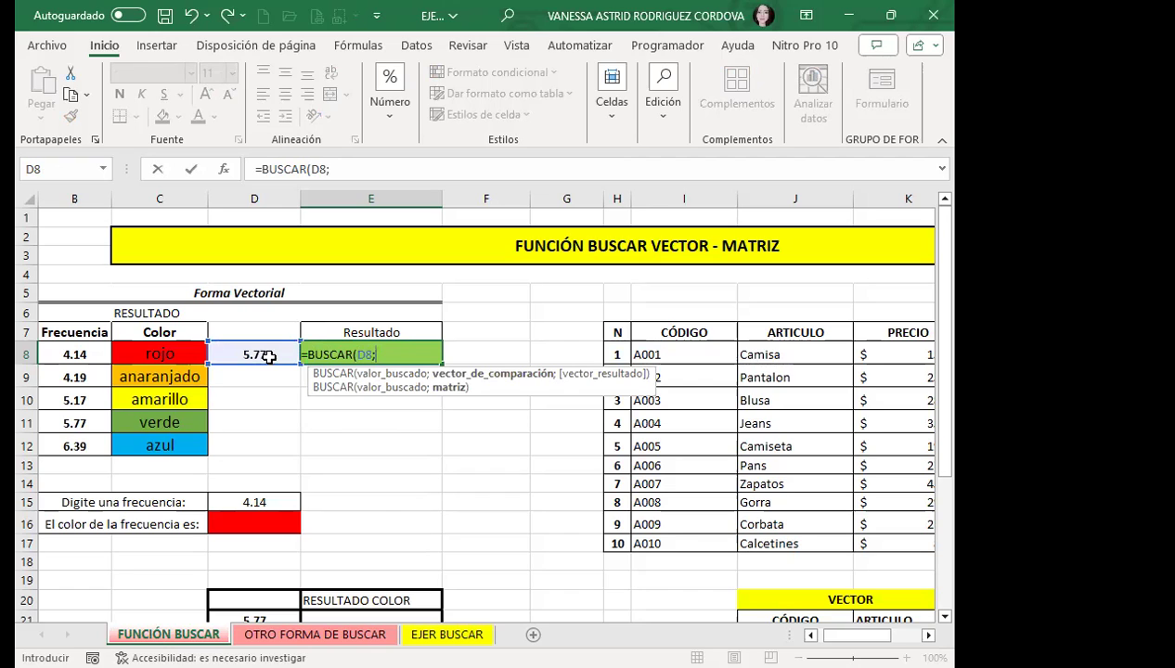
pyautogui.click(67, 355)
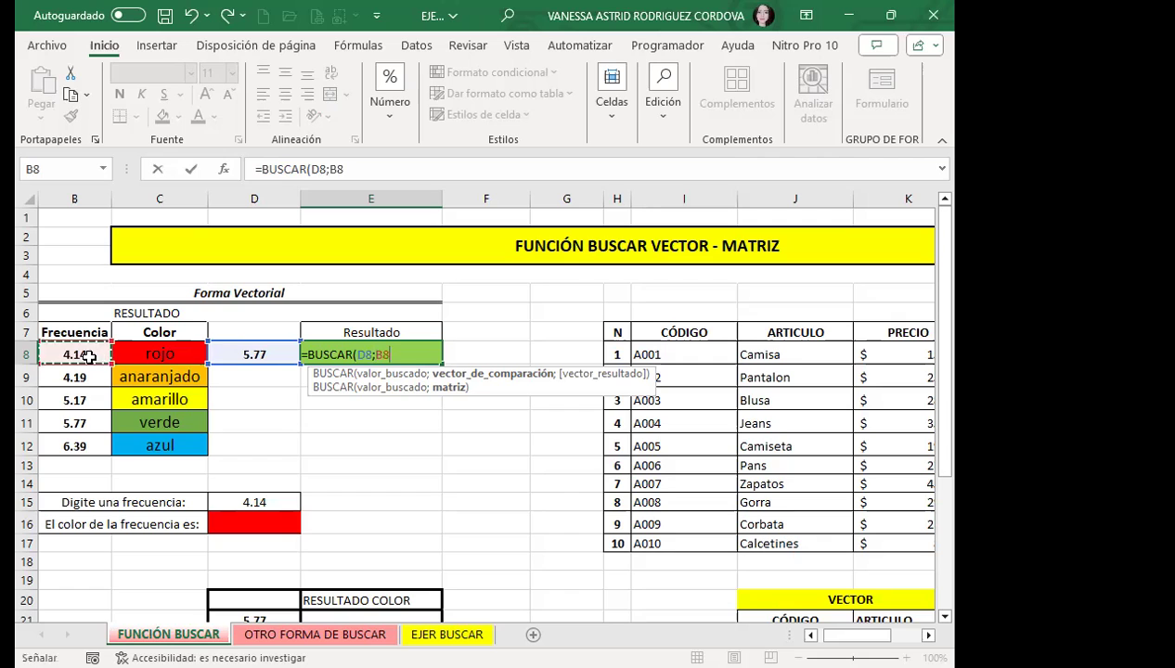
pyautogui.keyDown('shift'); pyautogui.click(152, 436); pyautogui.keyUp('shift')
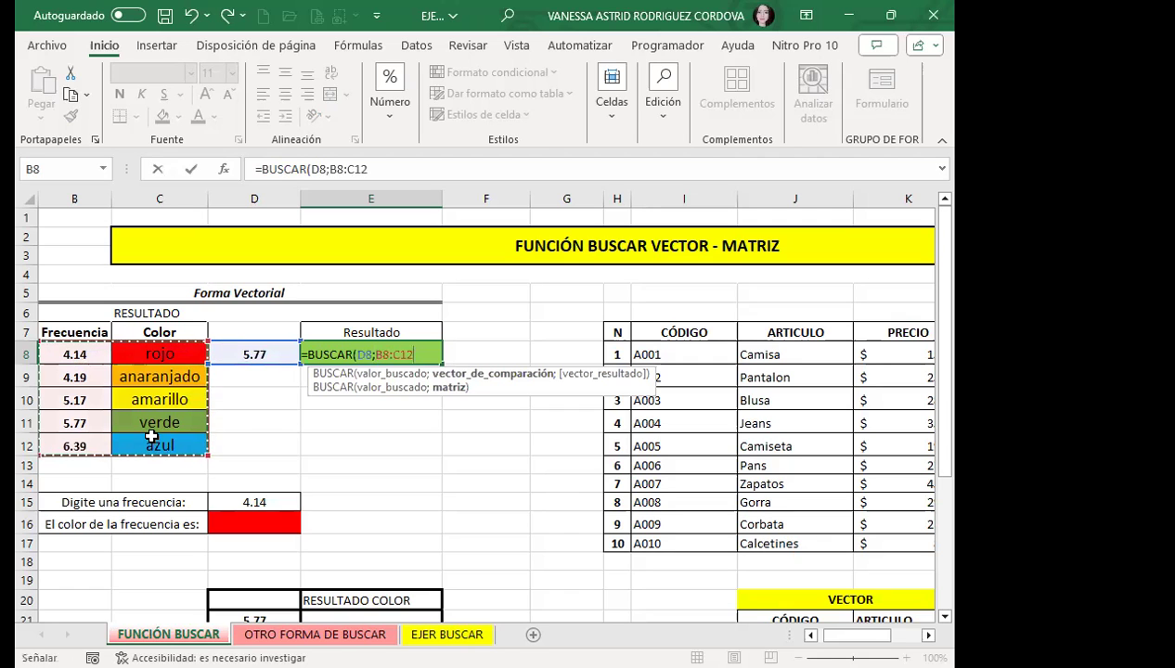
pyautogui.write(')')
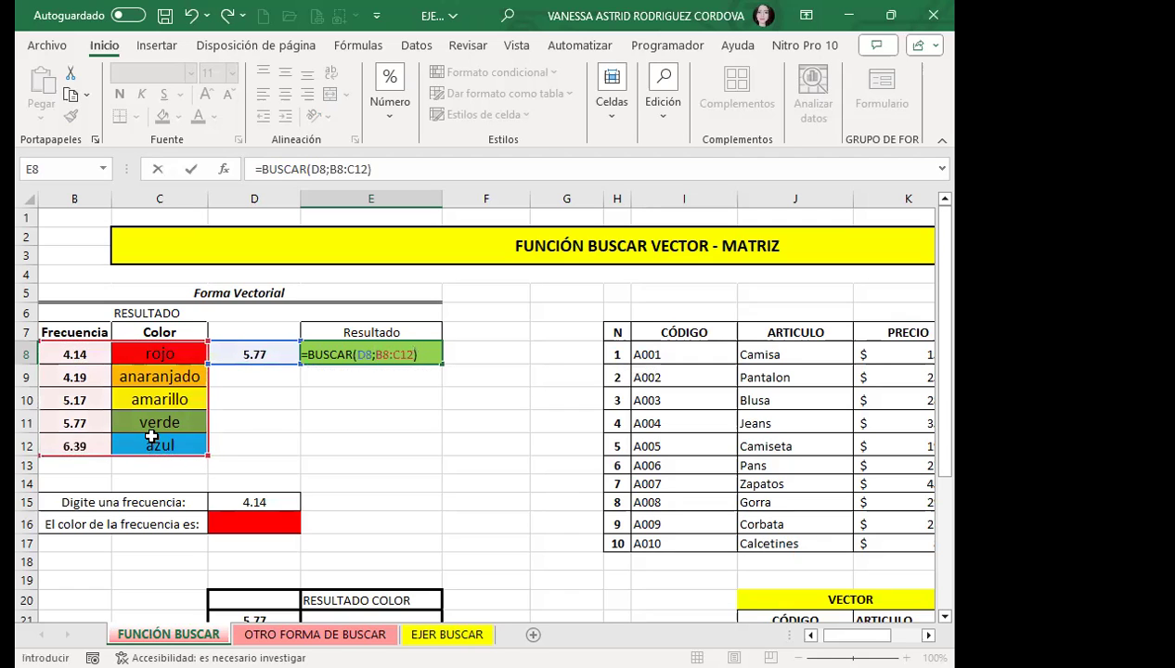
pyautogui.press('Return')
pyautogui.click(320, 346)
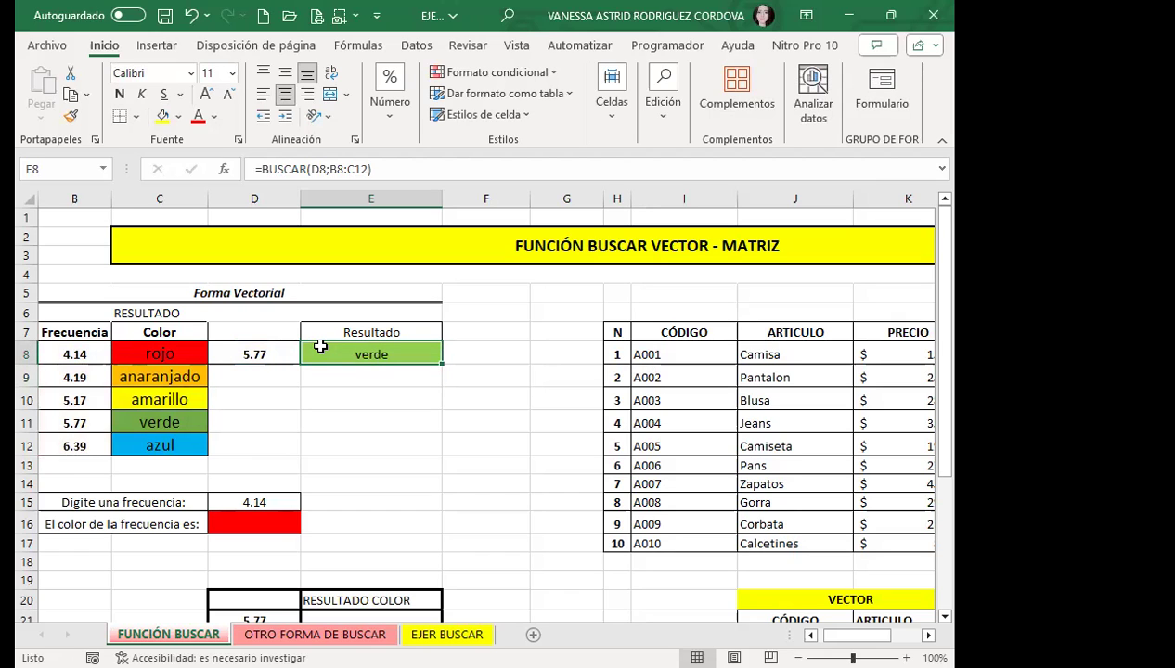
# - Enter the formula =BUSCAR(B11;B8:C12) in cell E10, taking the lookup frequency directly from the table
pyautogui.click(348, 397)
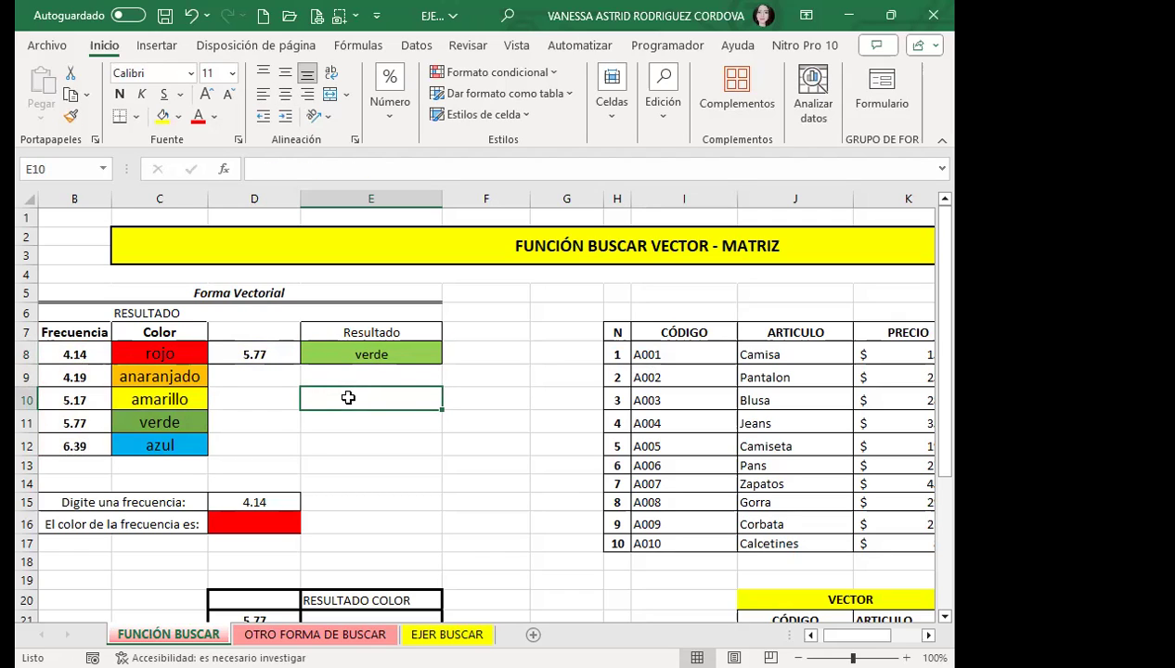
pyautogui.write('=')
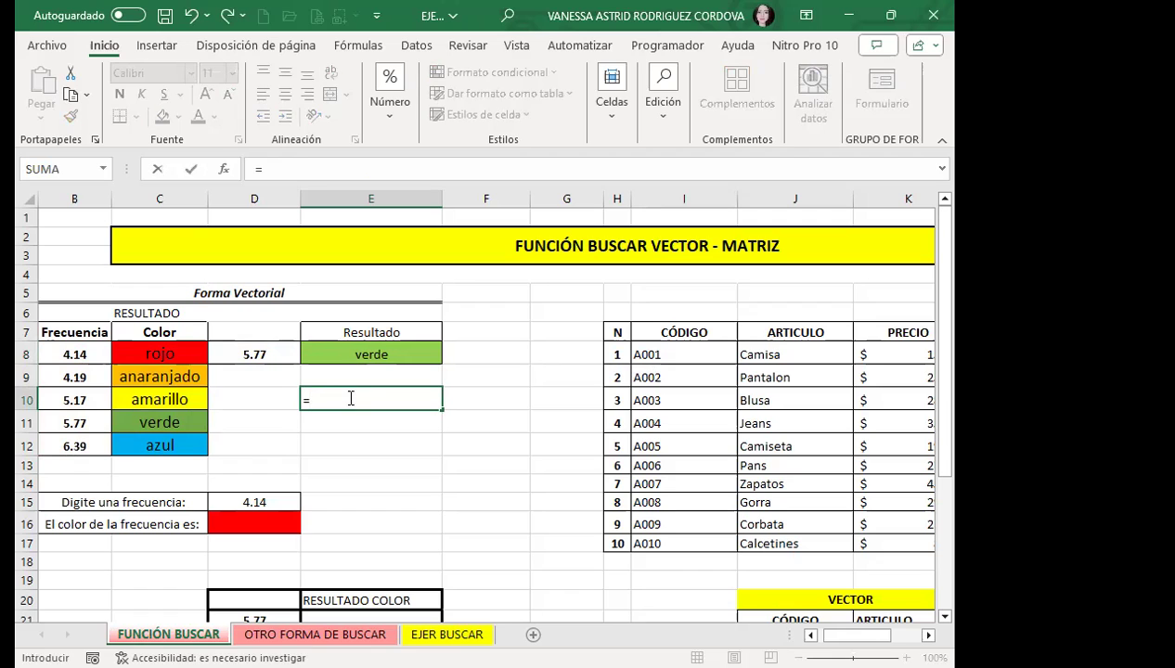
pyautogui.write('BUSCAR(')
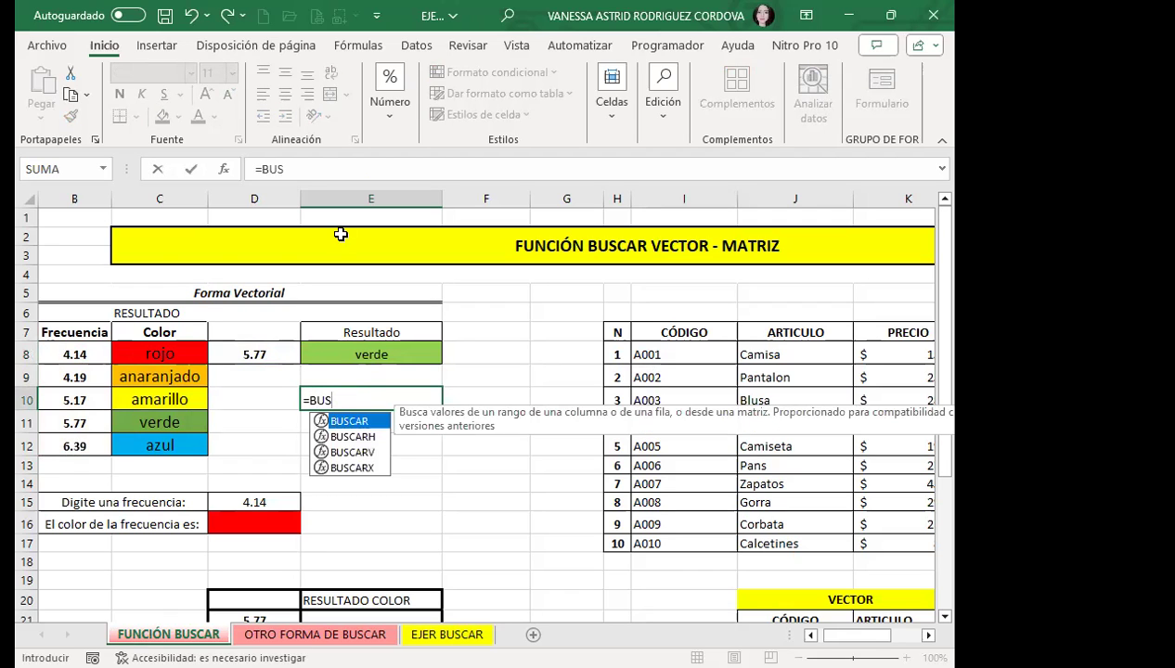
pyautogui.doubleClick(366, 423)
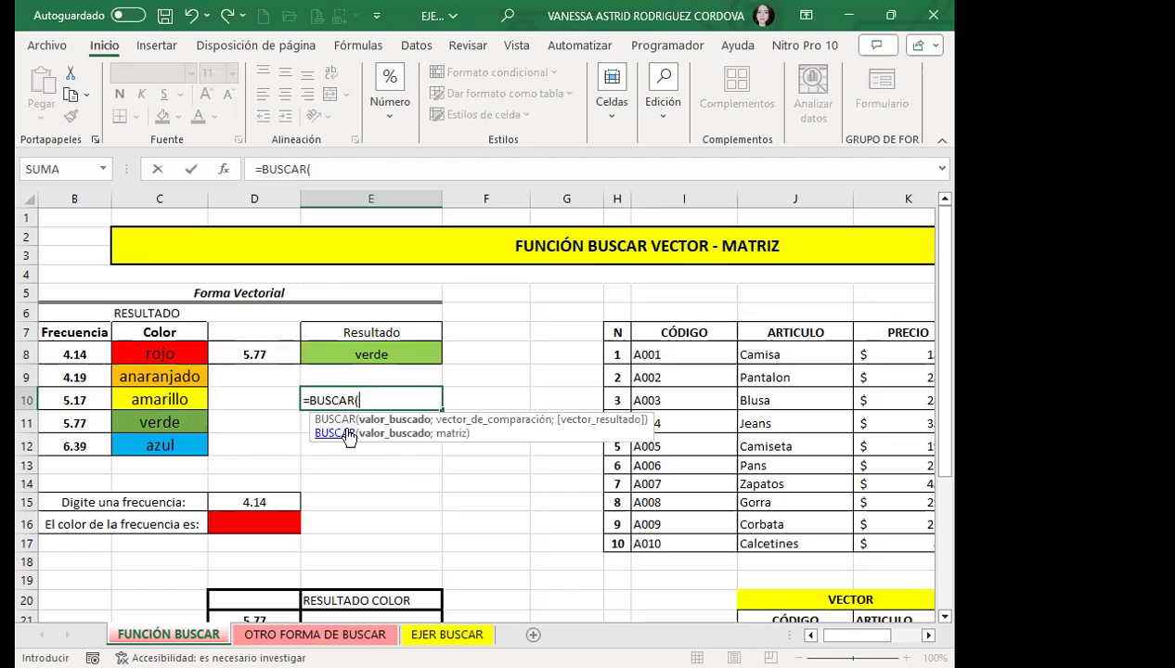
pyautogui.click(89, 423)
pyautogui.write(';')
pyautogui.moveTo(92, 351); pyautogui.dragTo(170, 446)
pyautogui.write(')')
pyautogui.press('Return')
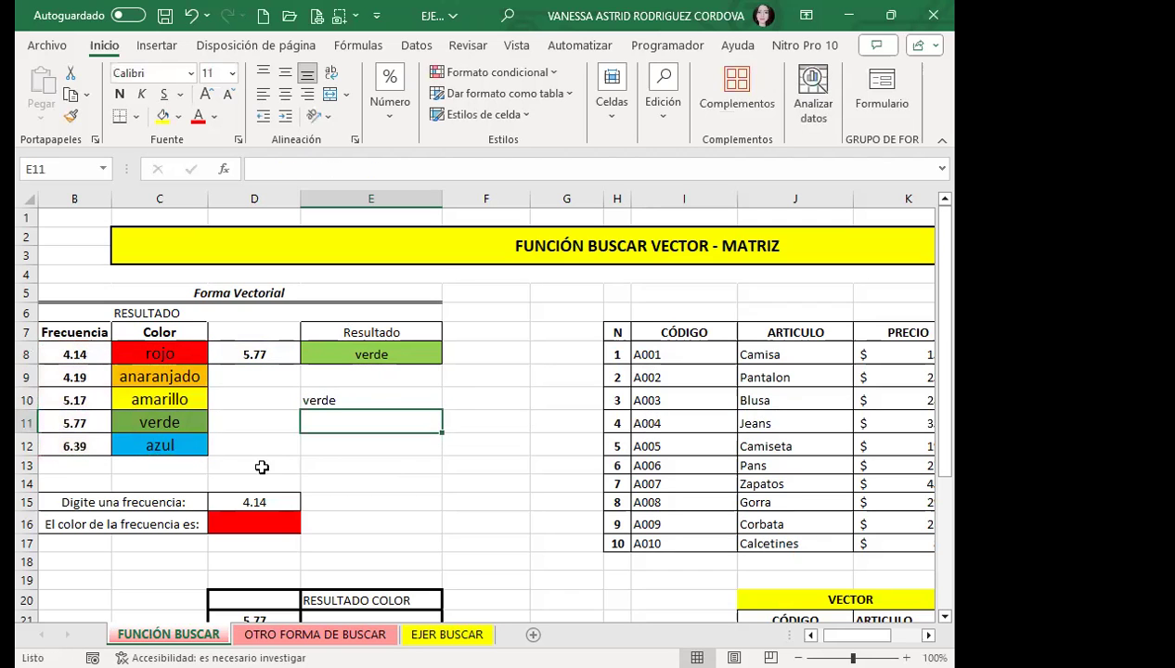
# - Compare the formulas in E10 and E8 and check the lookup frequency in D8
pyautogui.click(364, 399)
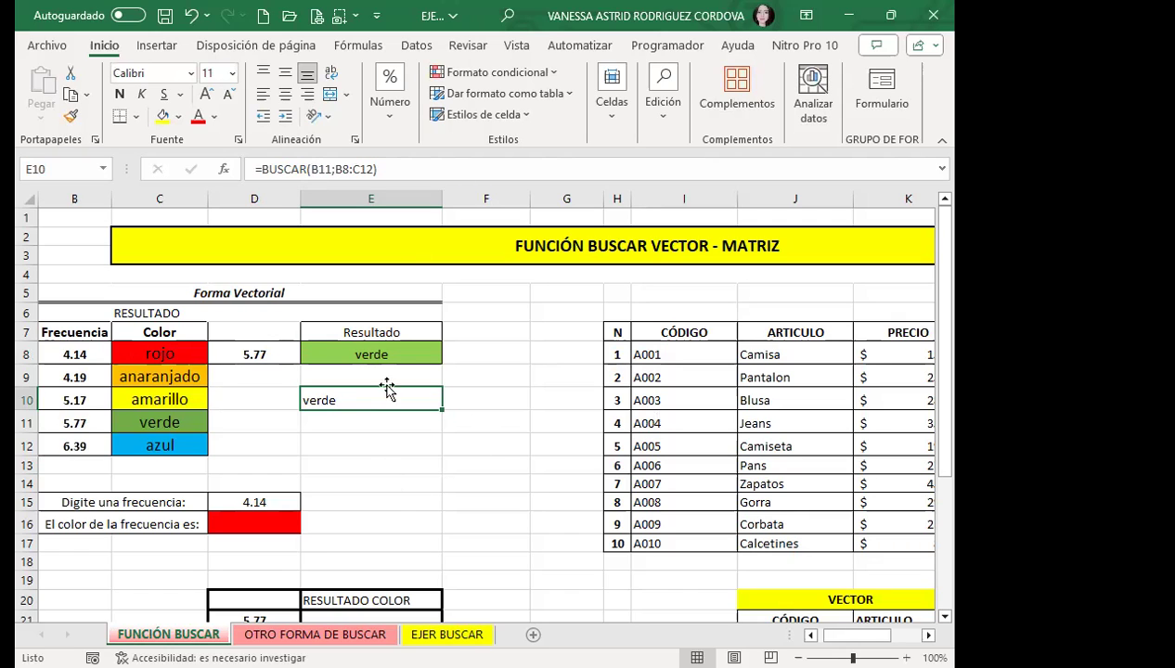
pyautogui.click(387, 353)
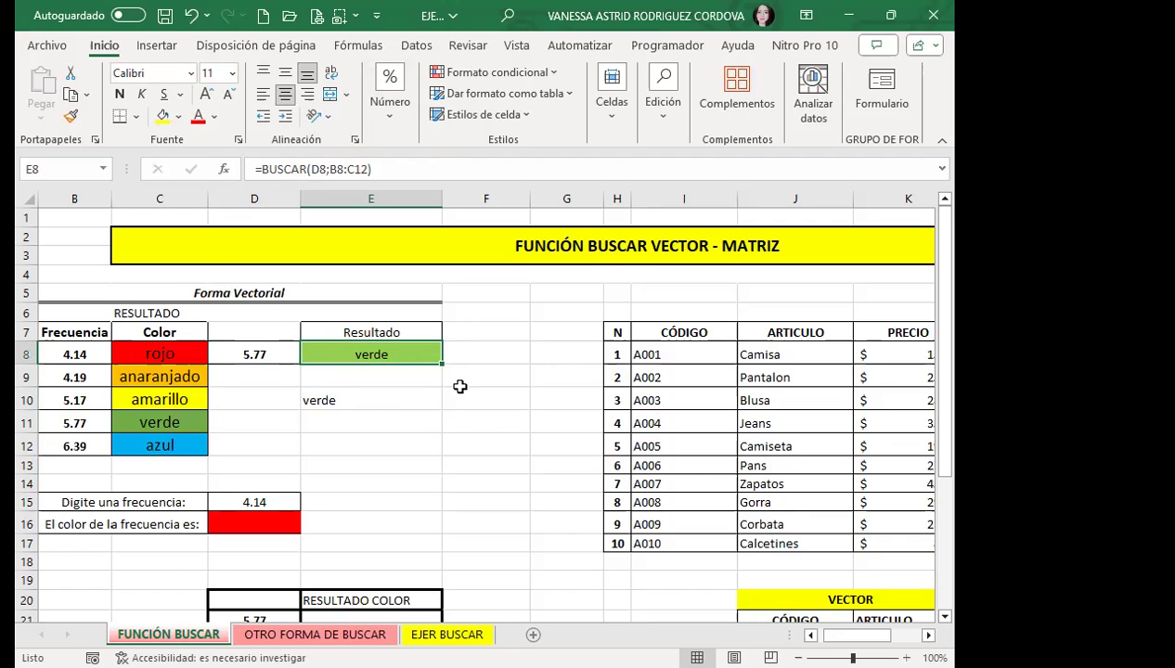
pyautogui.click(253, 349)
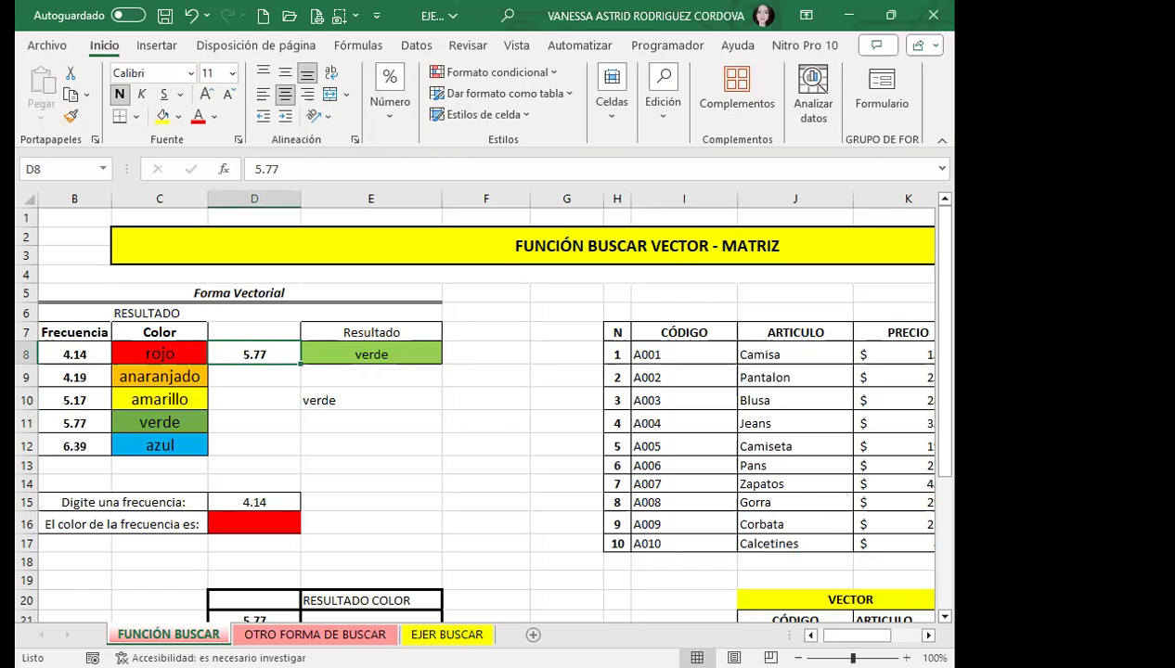
# - Clear the code in N8 and apply Lista data validation to it, using the article codes I8:I17 as the source
pyautogui.hscroll(5, 481, 412)
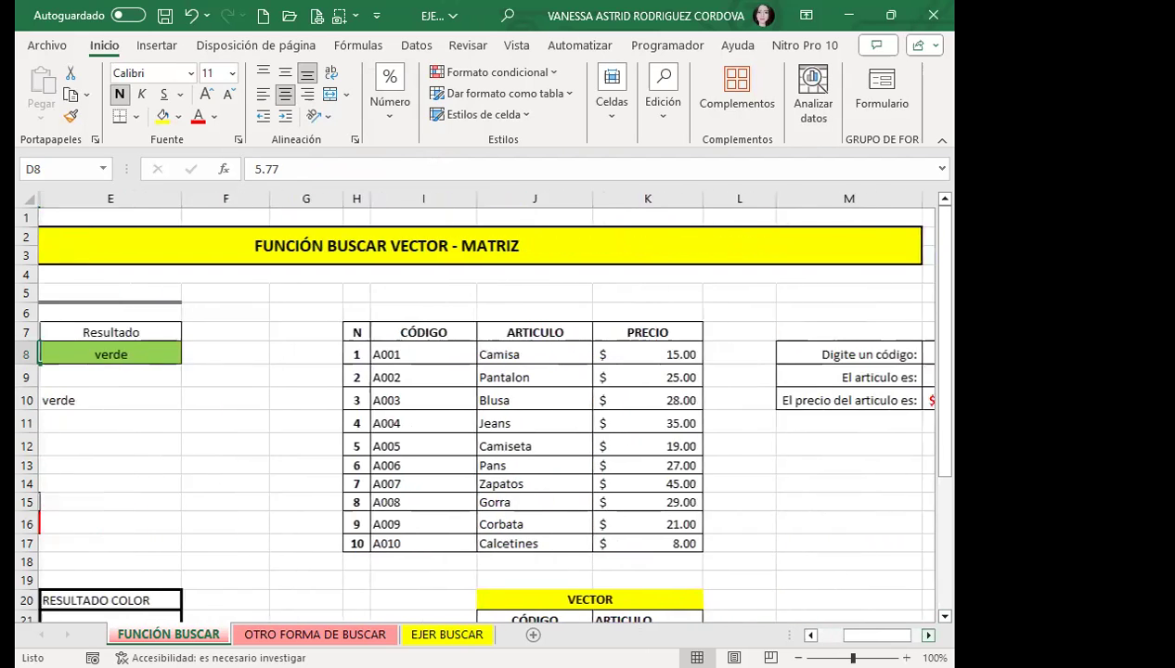
pyautogui.hscroll(1, 668, 400)
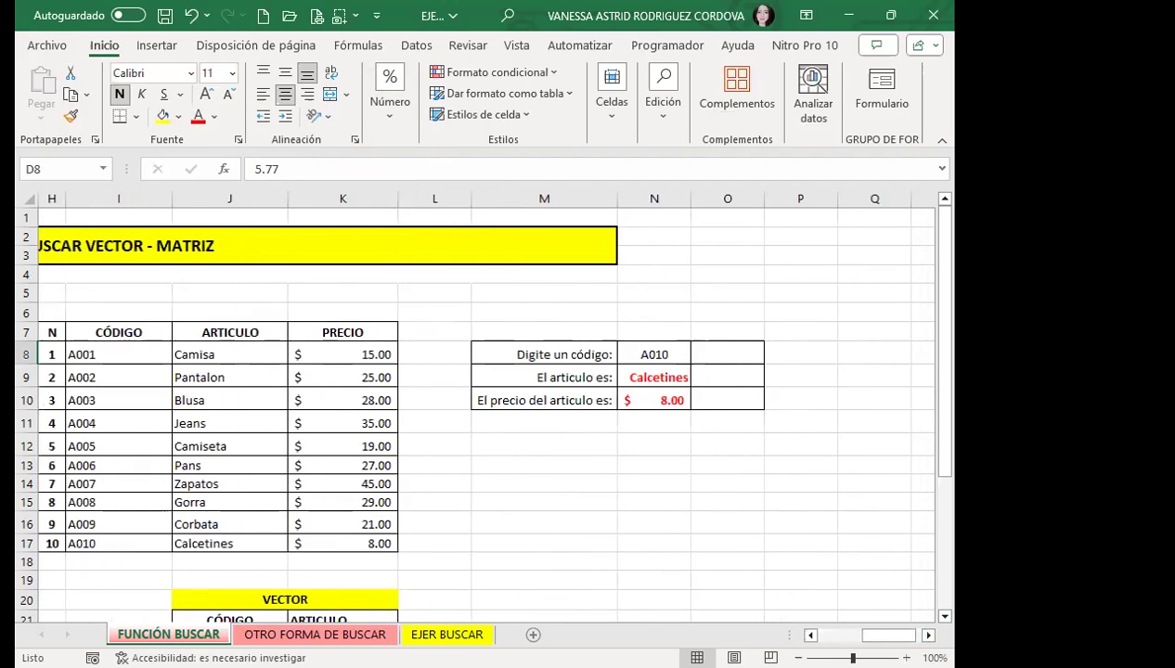
pyautogui.click(665, 354)
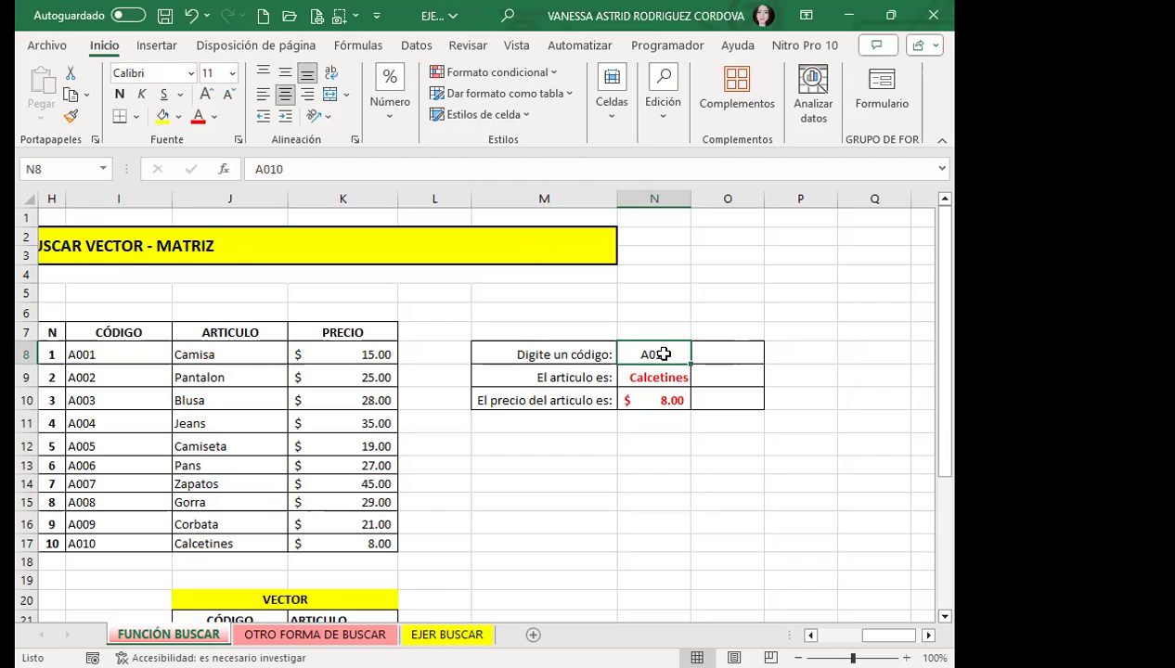
pyautogui.press('Delete')
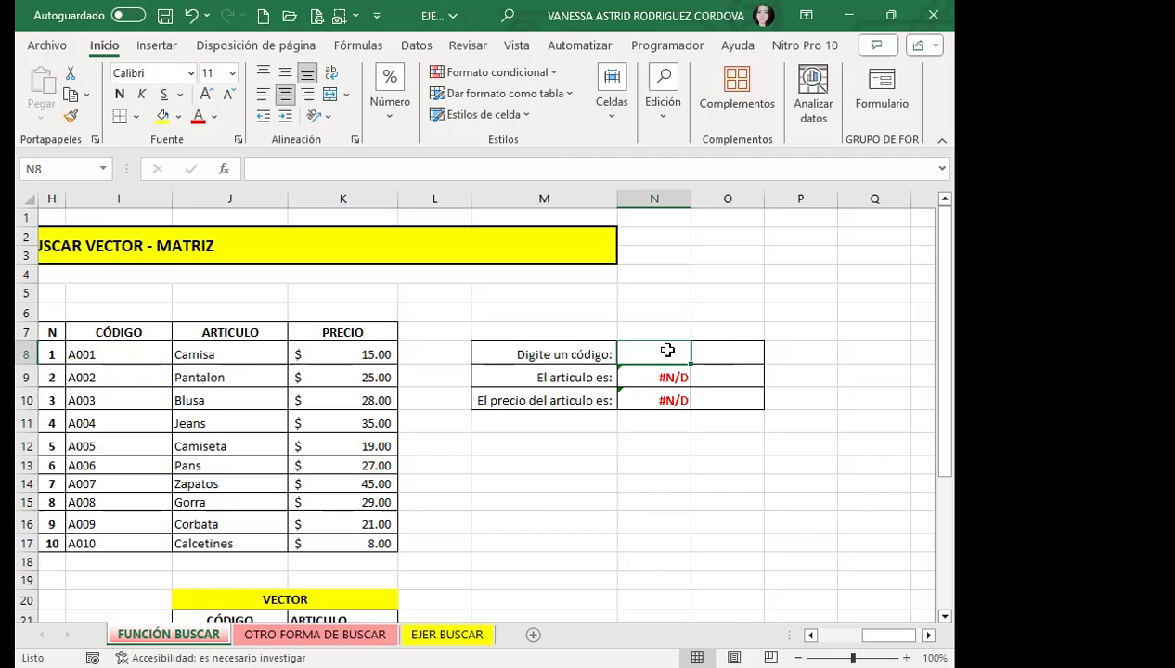
pyautogui.click(413, 44)
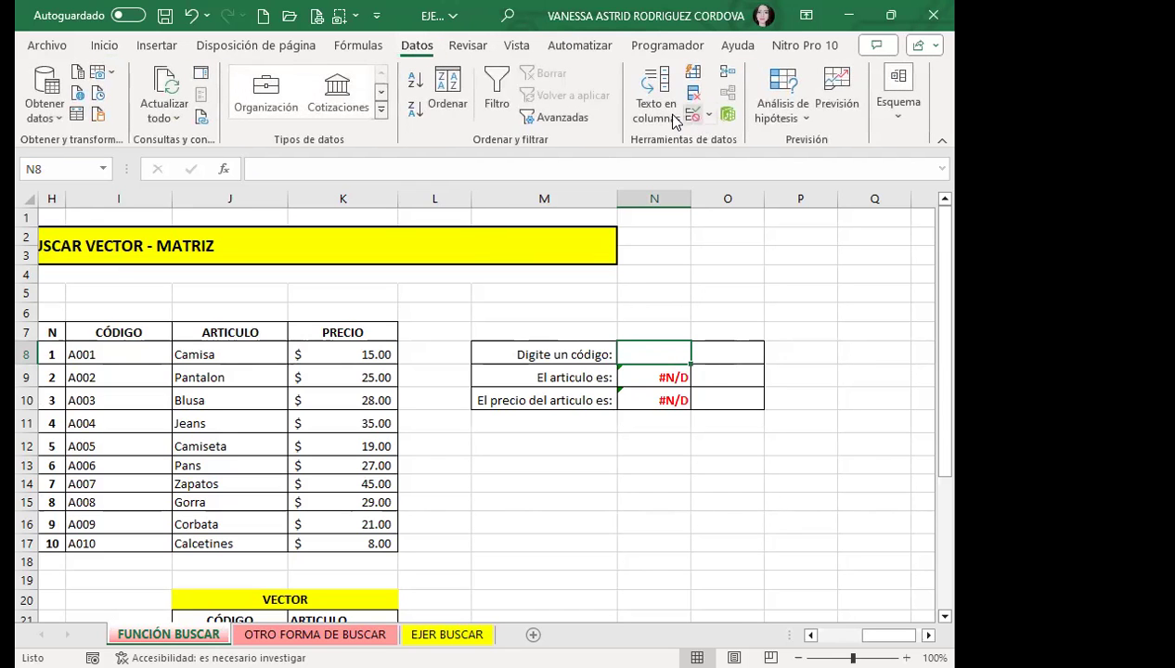
pyautogui.click(693, 115)
pyautogui.click(302, 273)
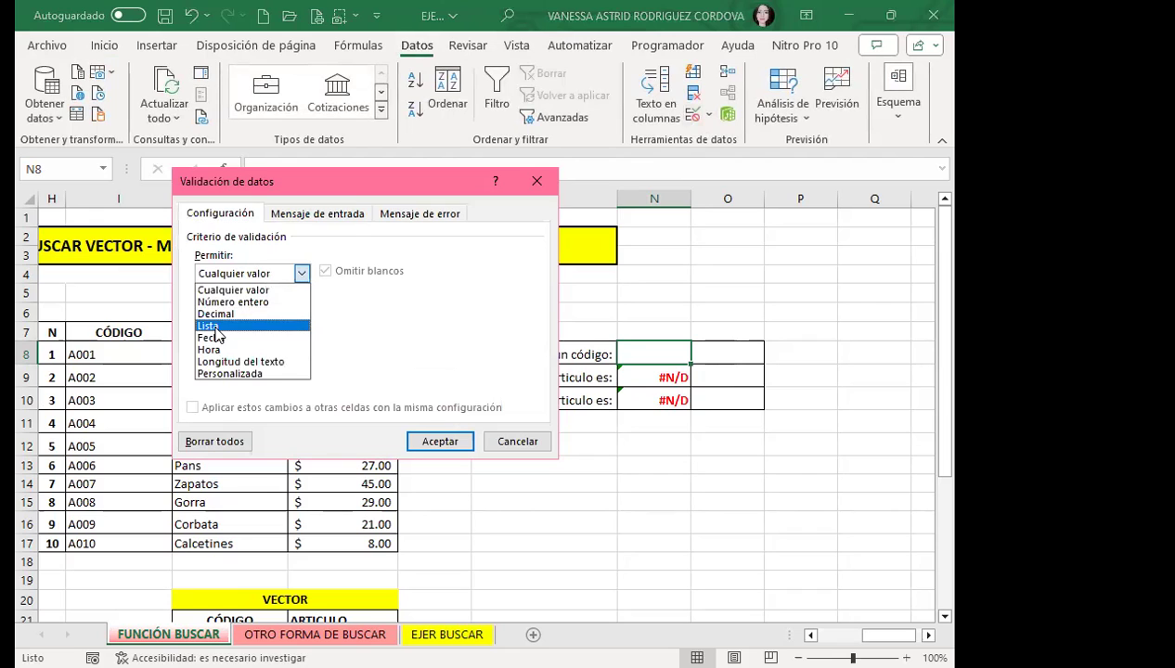
pyautogui.click(216, 333)
pyautogui.click(226, 347)
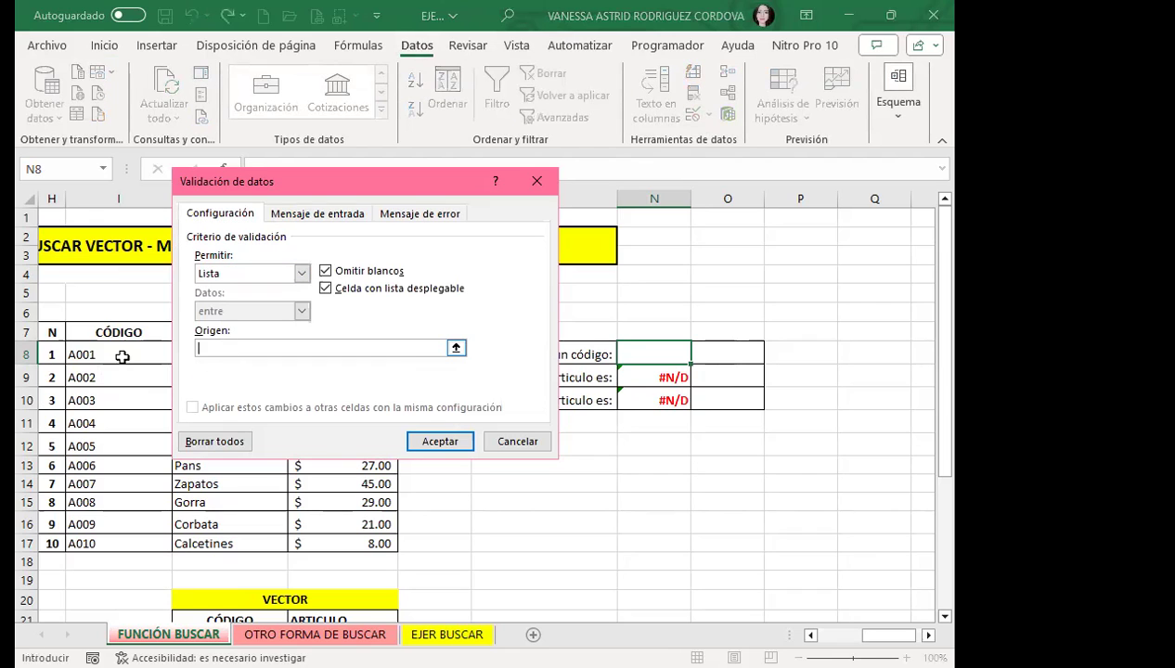
pyautogui.moveTo(109, 353); pyautogui.dragTo(97, 543)
pyautogui.click(438, 441)
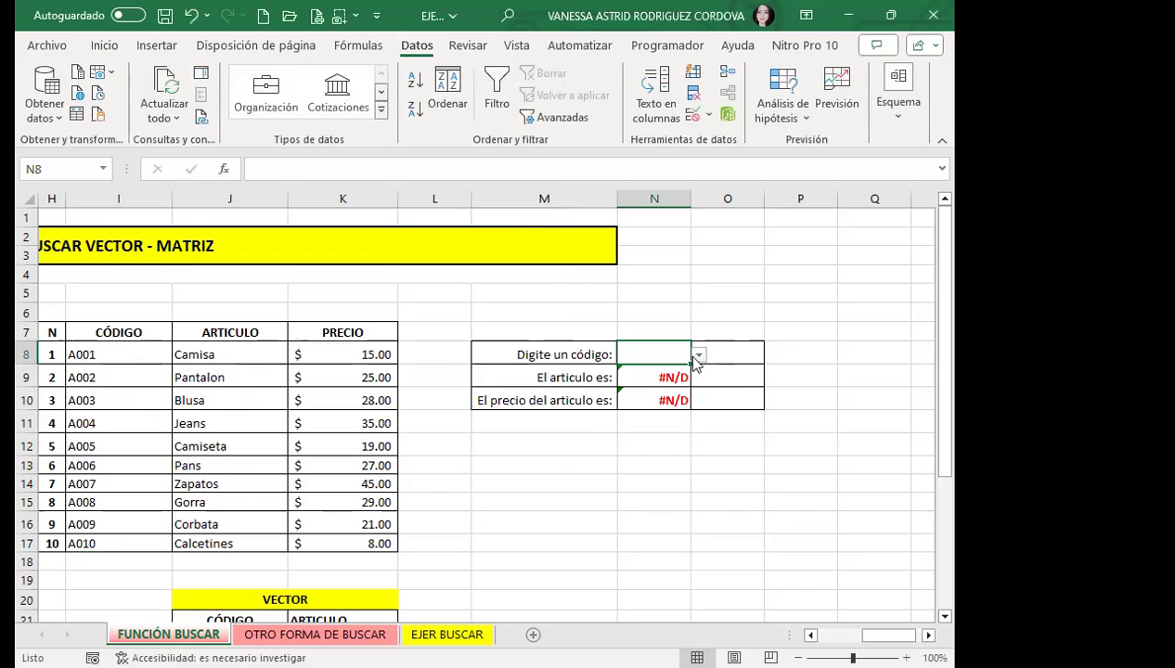
# - Test the code list in N8 by choosing A002 and then A010
pyautogui.click(698, 360)
pyautogui.click(635, 389)
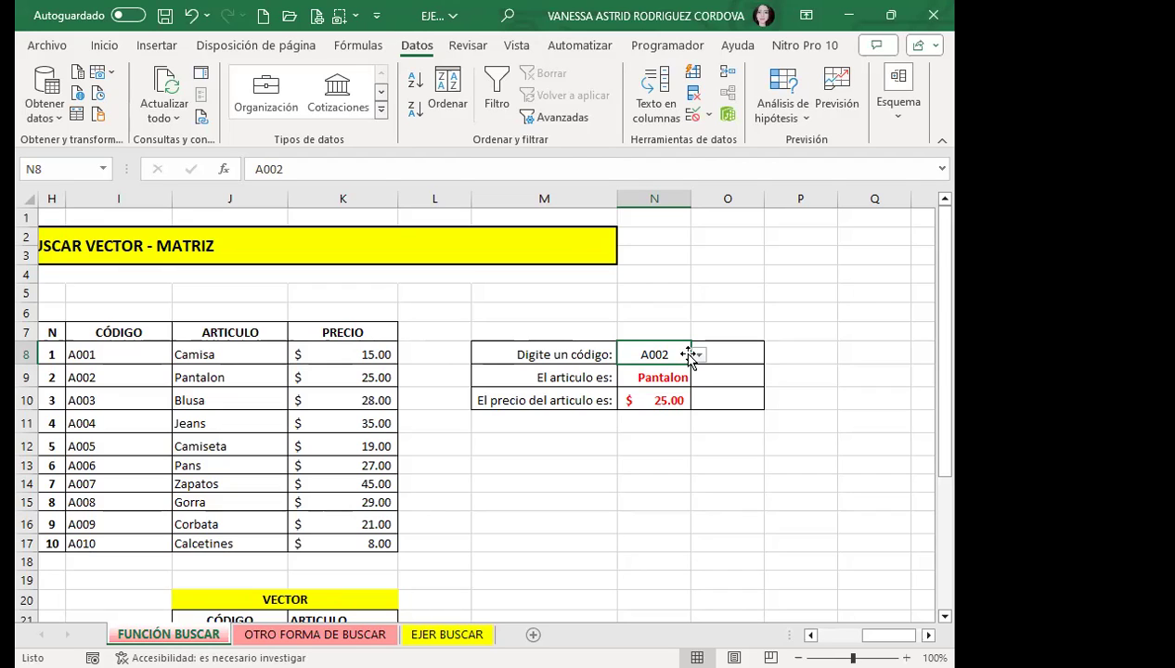
pyautogui.click(698, 355)
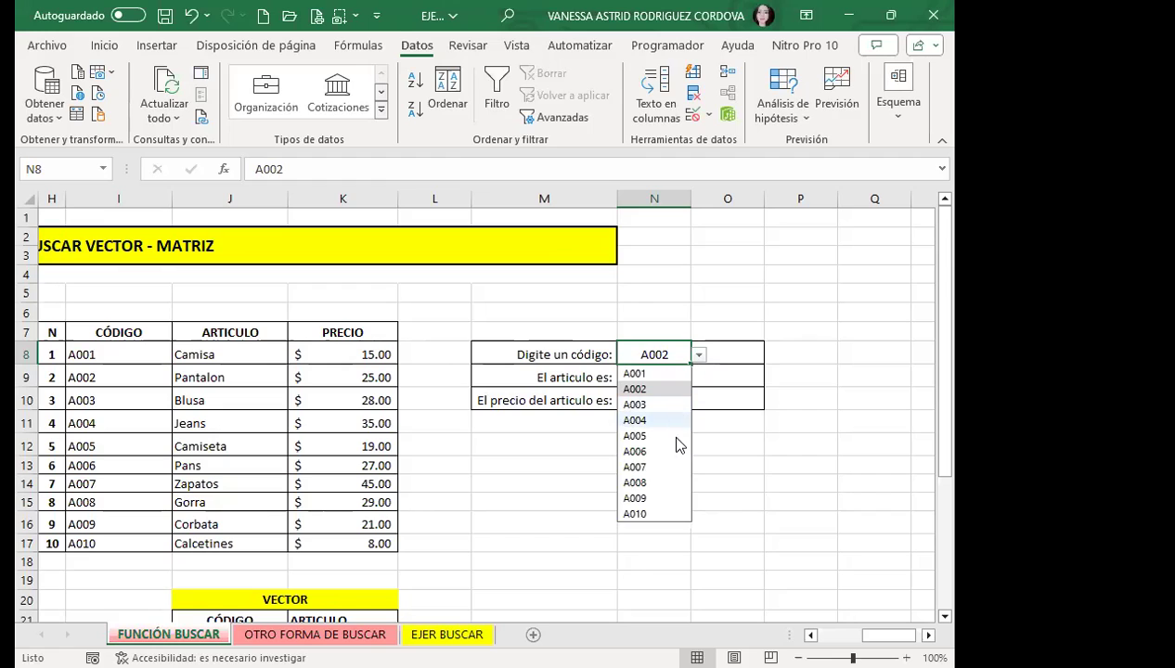
pyautogui.click(647, 516)
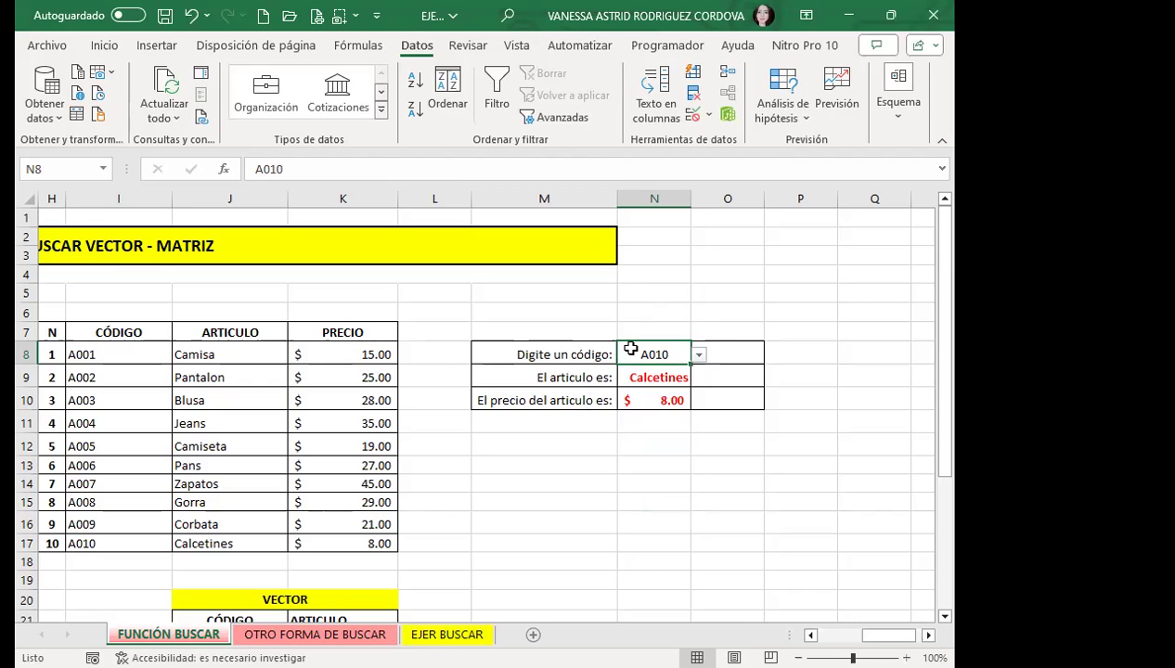
# - Try to enter the unlisted code 12132132 in N8 to test its data validation
pyautogui.write('12132132')
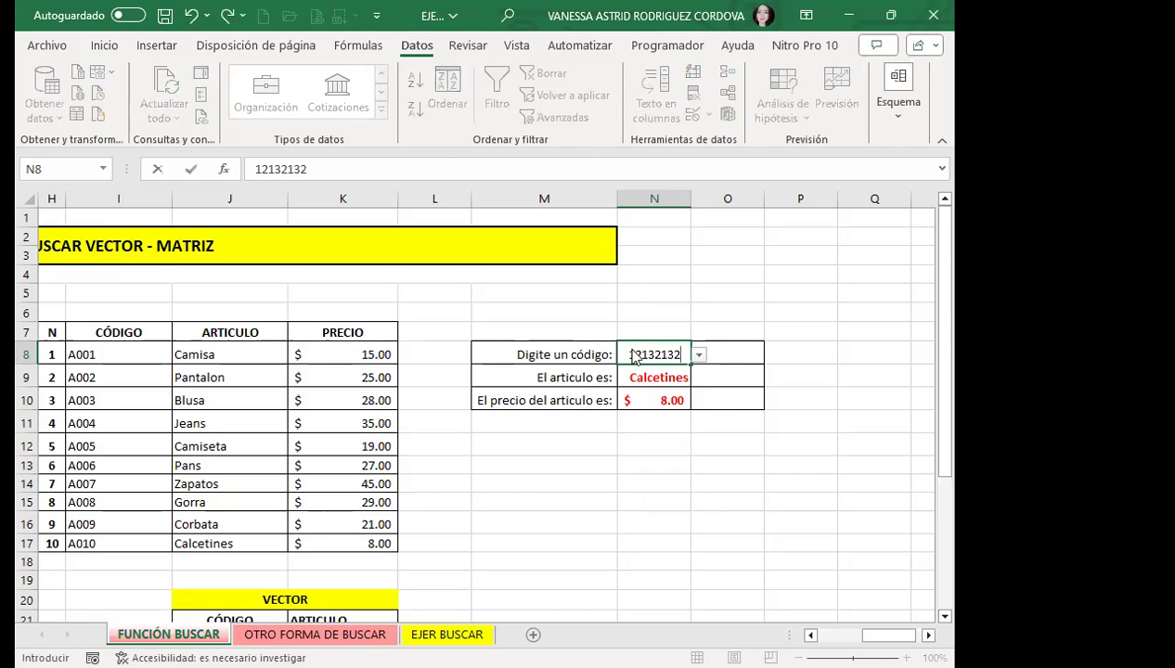
pyautogui.press('Return')
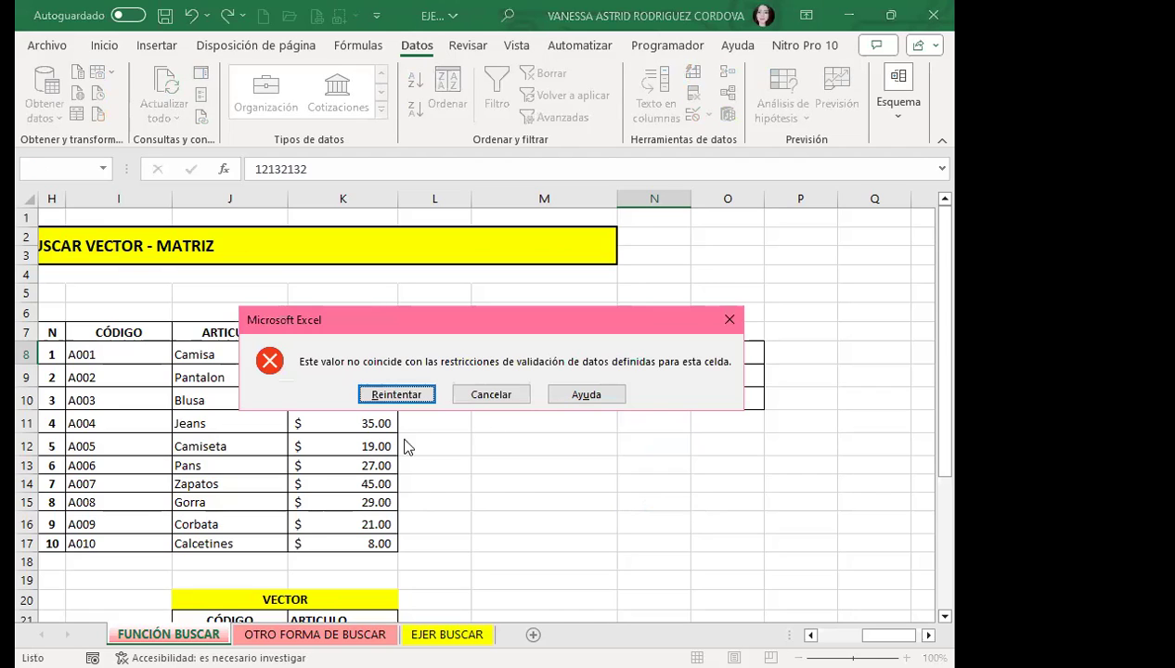
pyautogui.click(733, 322)
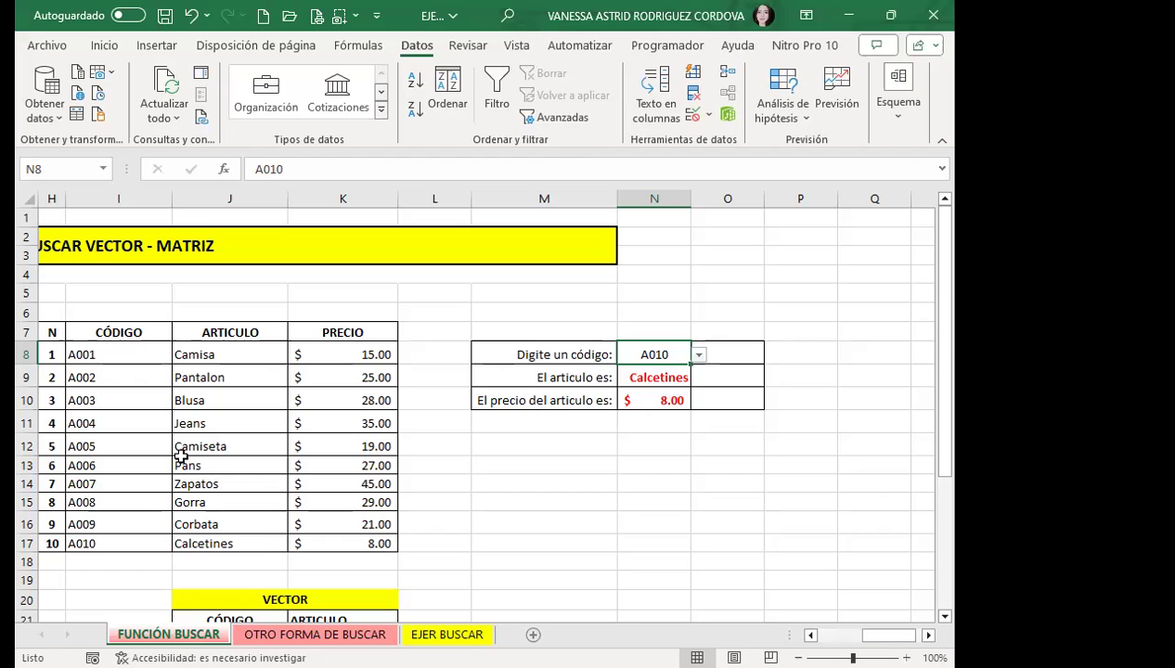
# - Choose A003 and then A005 from the validated code list in N8
pyautogui.click(701, 355)
pyautogui.click(647, 401)
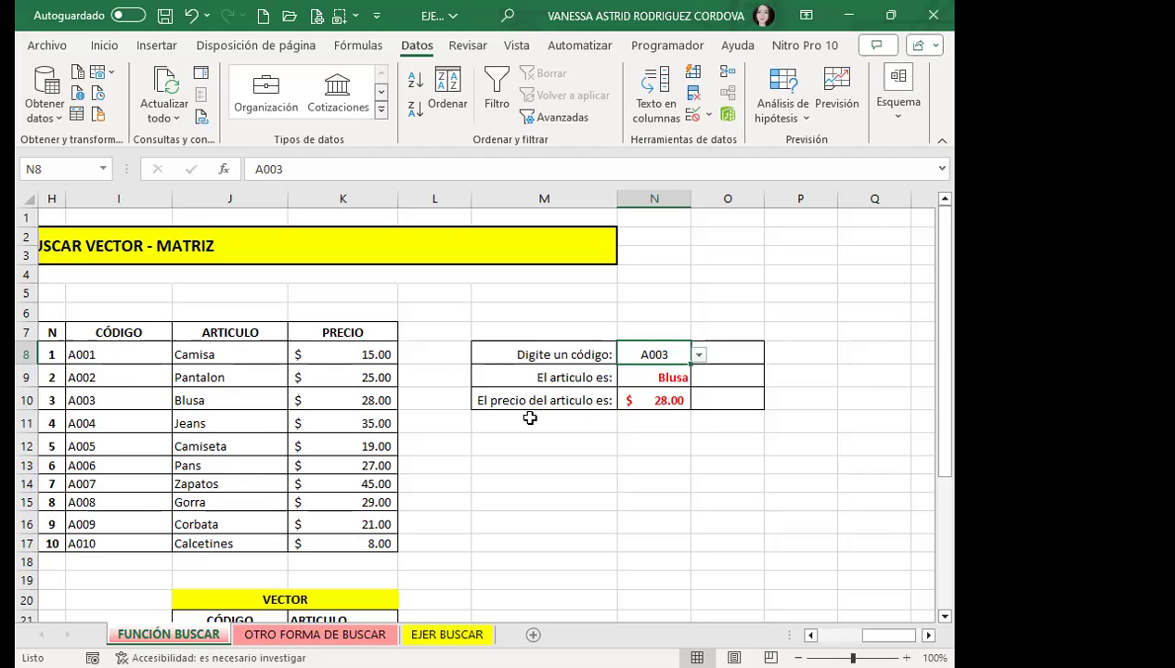
pyautogui.click(699, 356)
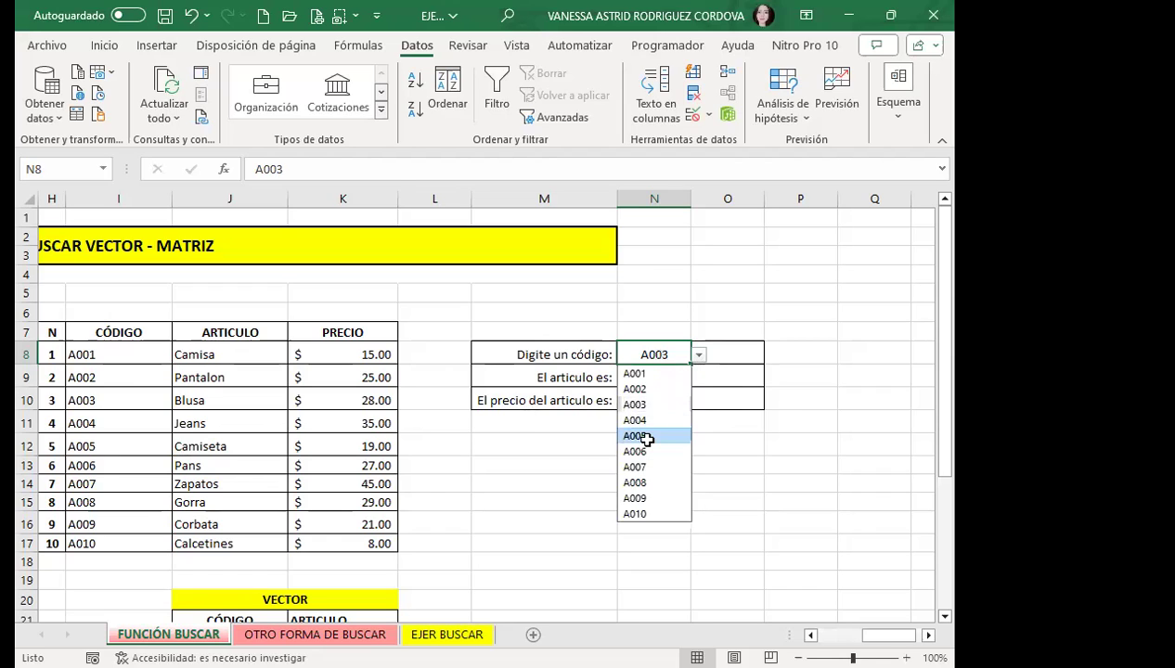
pyautogui.click(640, 436)
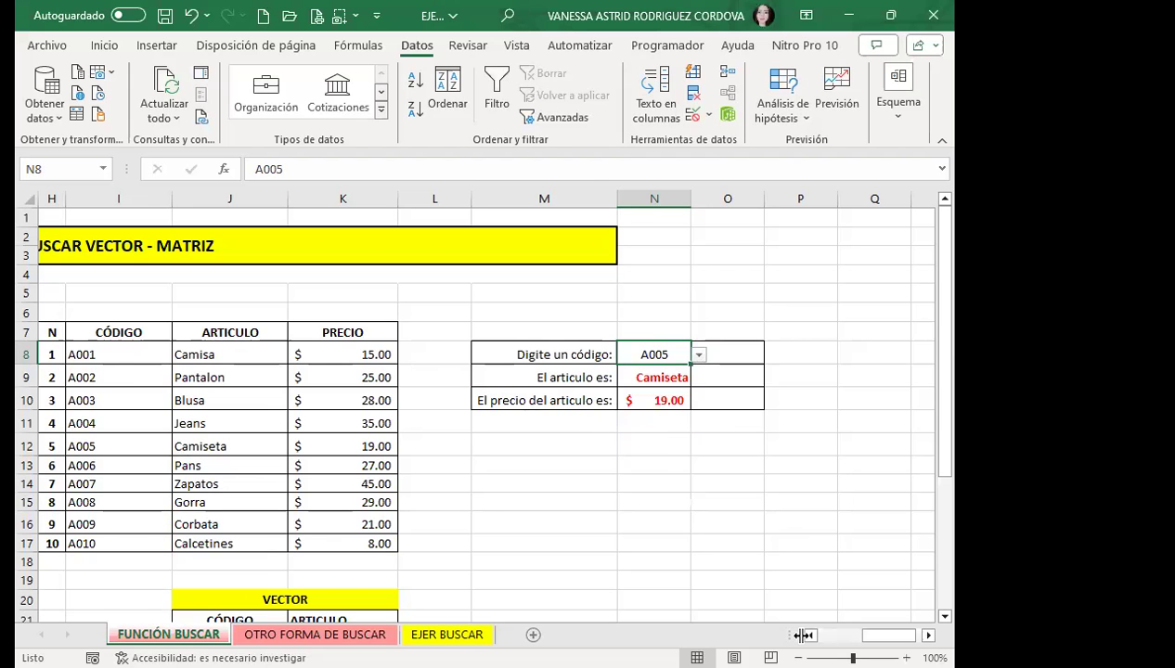
# - Review the frequency and color table B8:C12 along with the lookup frequencies in D8 and D15
pyautogui.hscroll(-7, 297, 423)
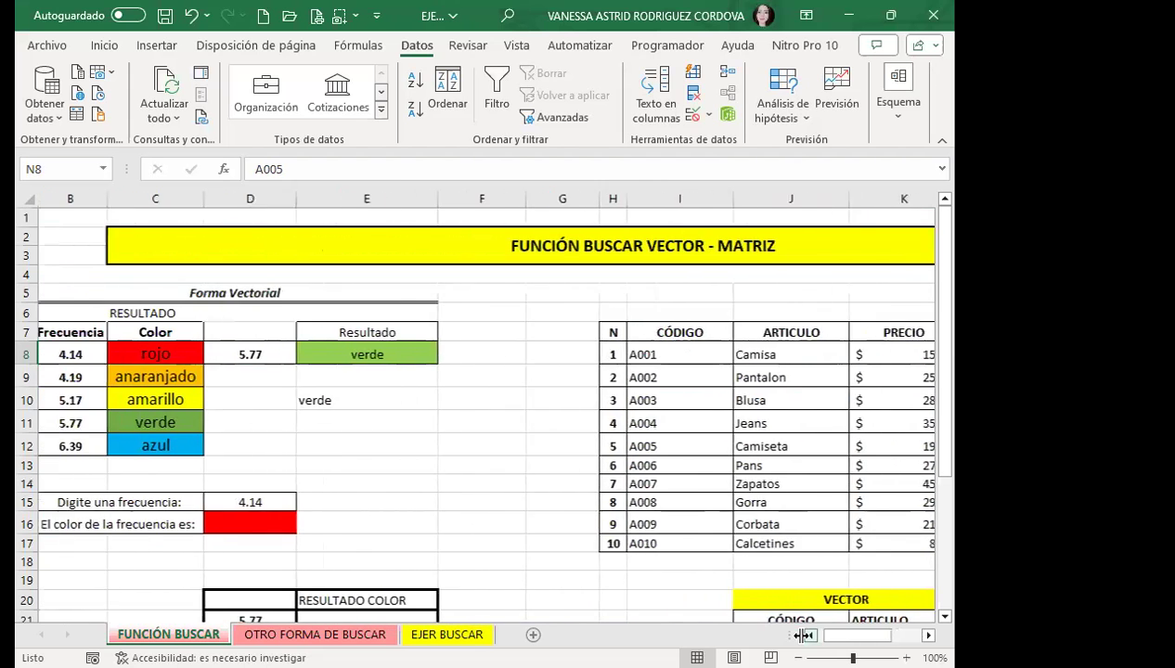
pyautogui.scroll(-1, 296, 424)
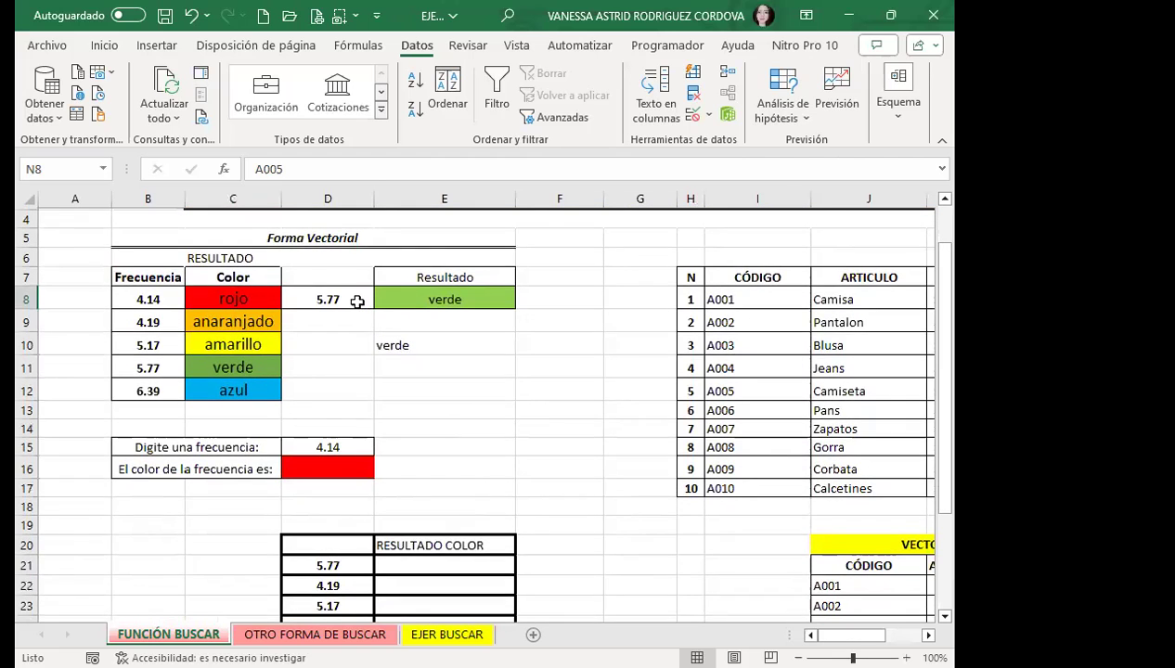
pyautogui.click(355, 300)
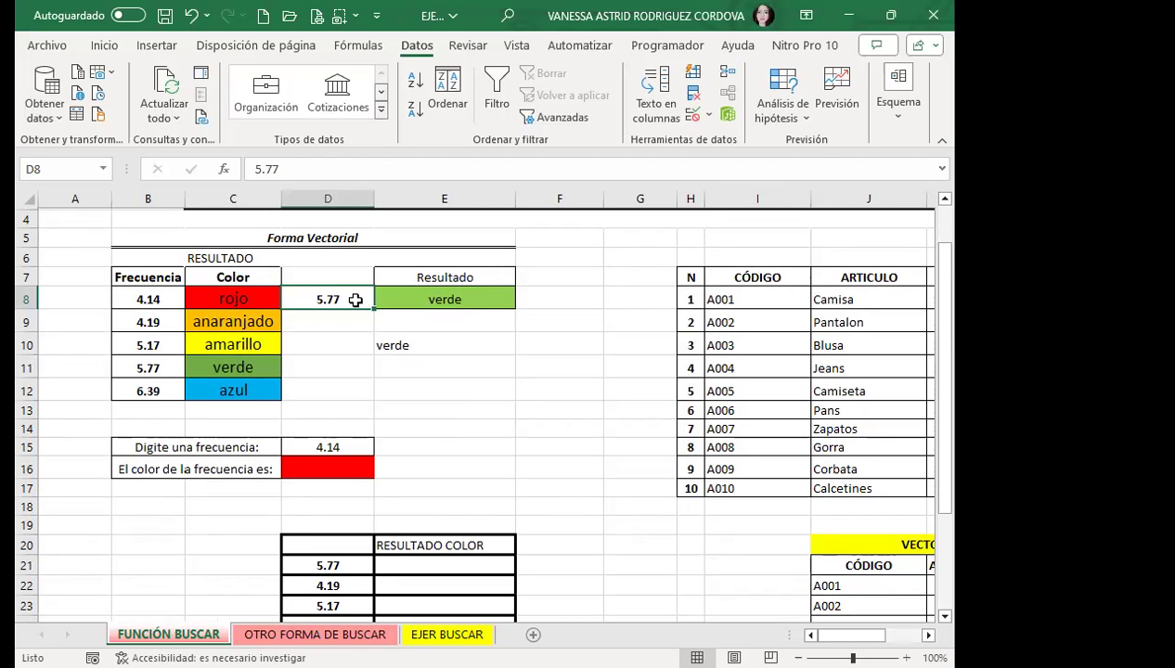
pyautogui.moveTo(156, 297); pyautogui.dragTo(166, 391)
pyautogui.moveTo(232, 299); pyautogui.dragTo(260, 393)
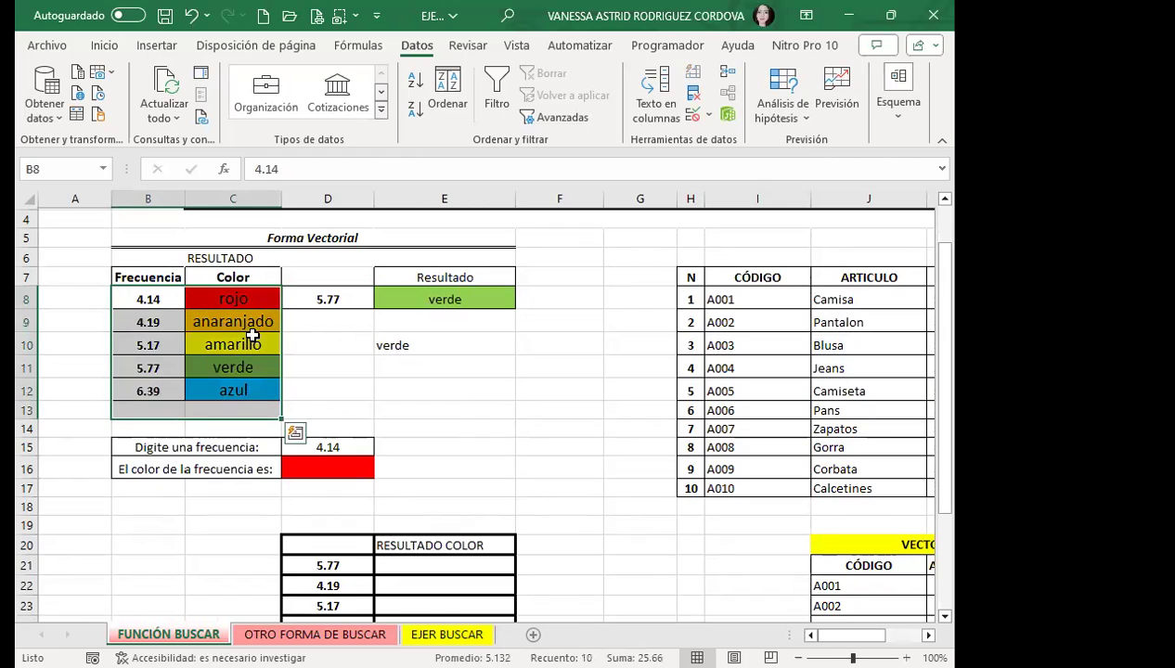
pyautogui.moveTo(251, 297); pyautogui.dragTo(256, 400)
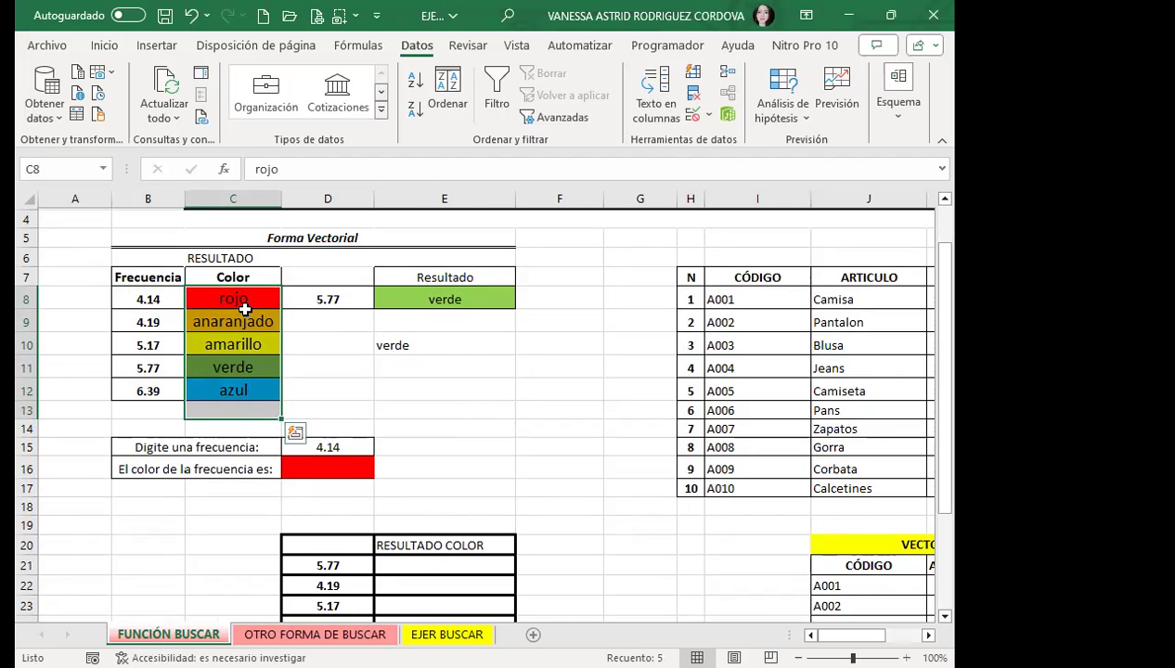
pyautogui.click(361, 448)
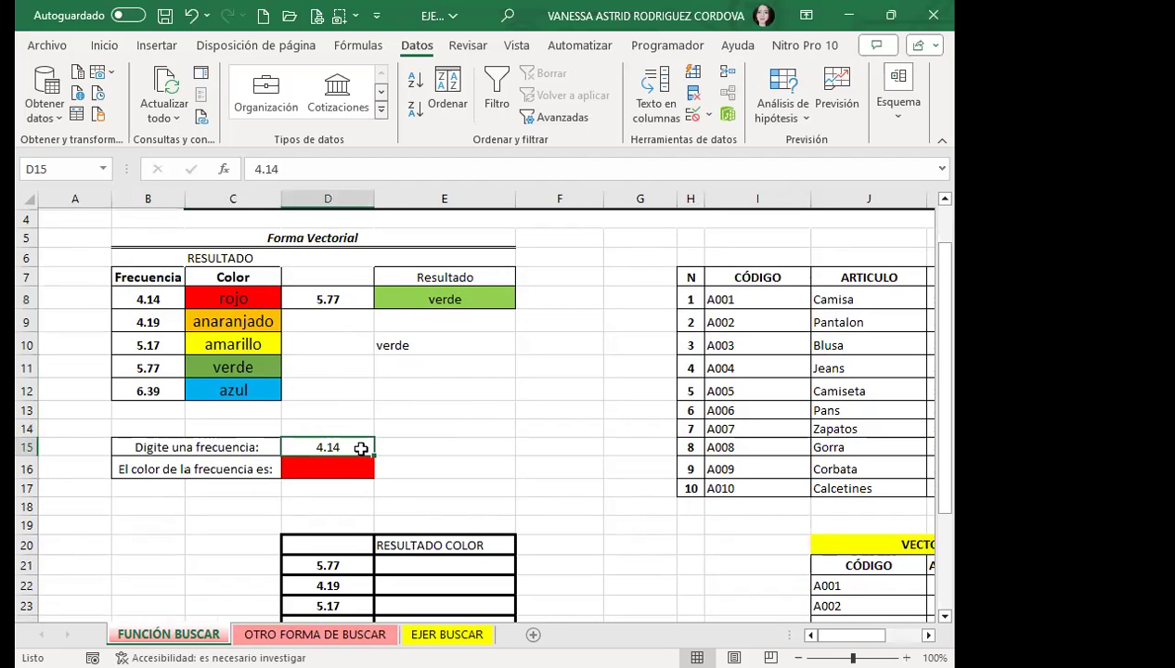
pyautogui.click(325, 299)
pyautogui.click(361, 447)
# - Enter the formula =BUSCAR(D15;B8:C12) in D16 to look up the color of the typed frequency
pyautogui.click(331, 469)
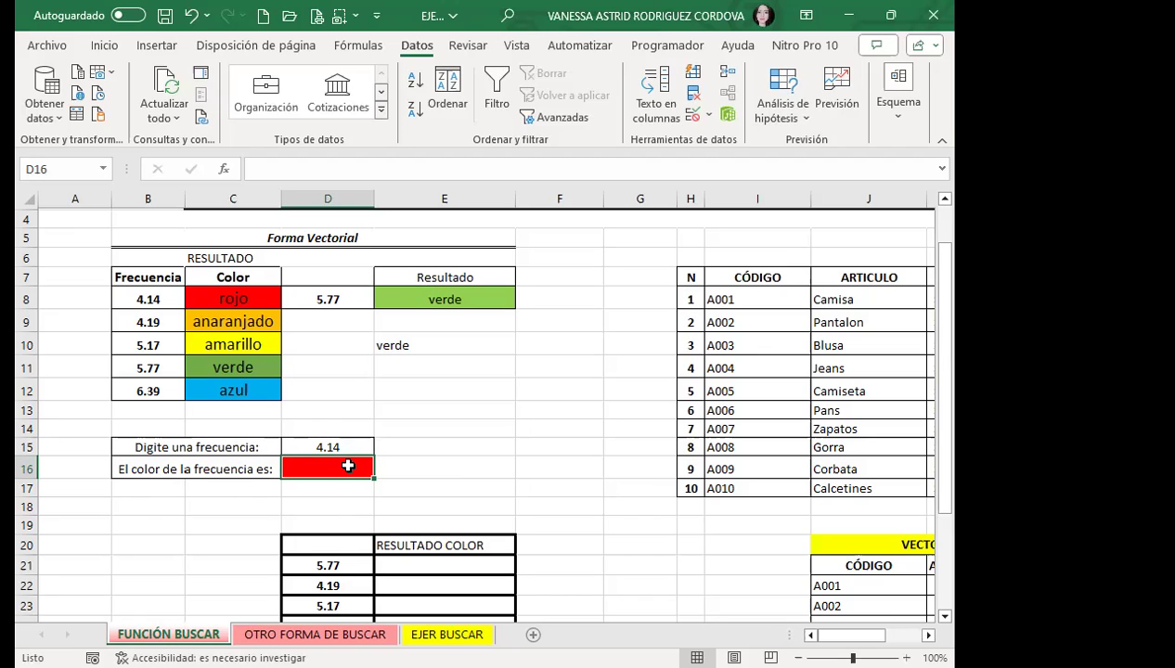
pyautogui.write('=')
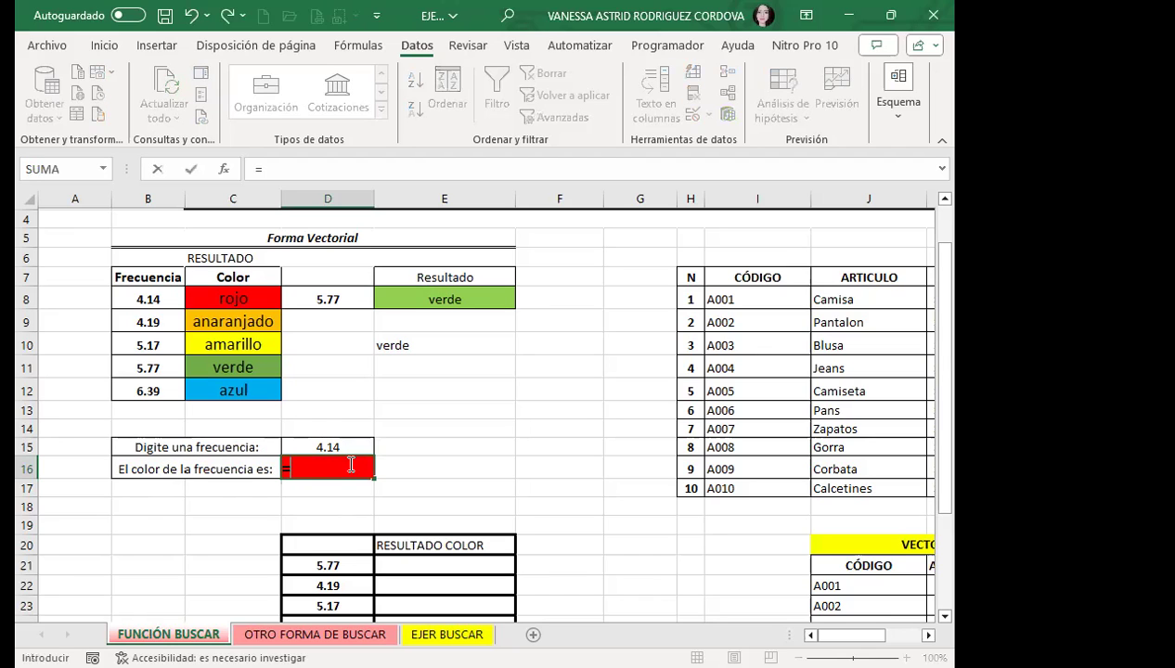
pyautogui.write('BUSC')
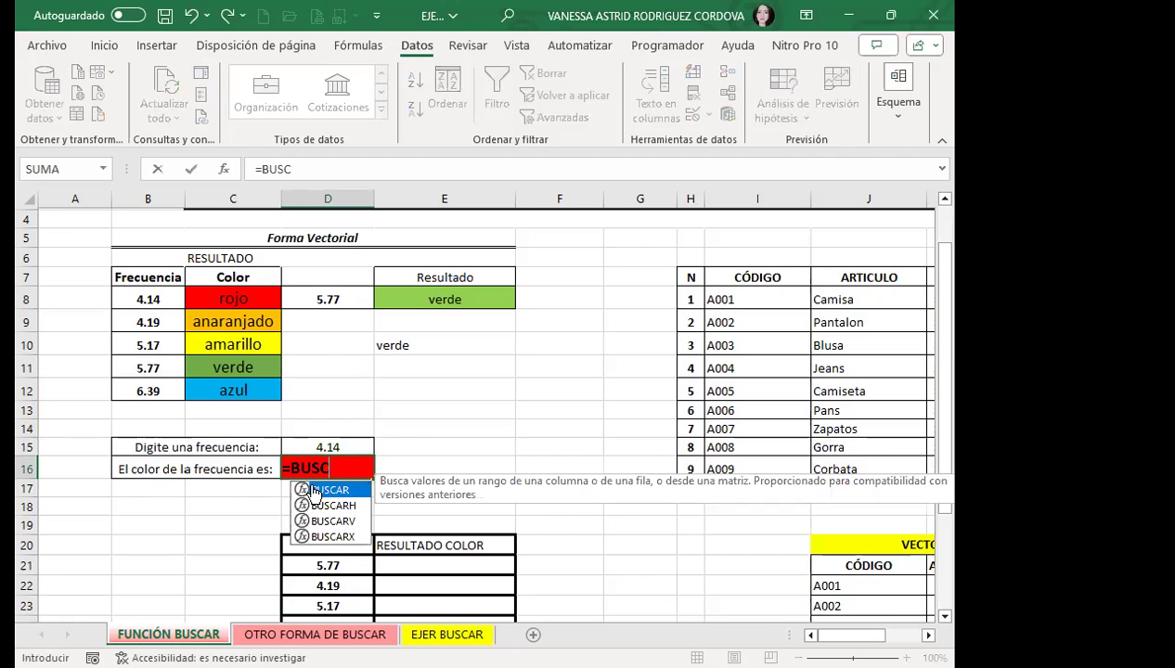
pyautogui.doubleClick(330, 490)
pyautogui.click(352, 447)
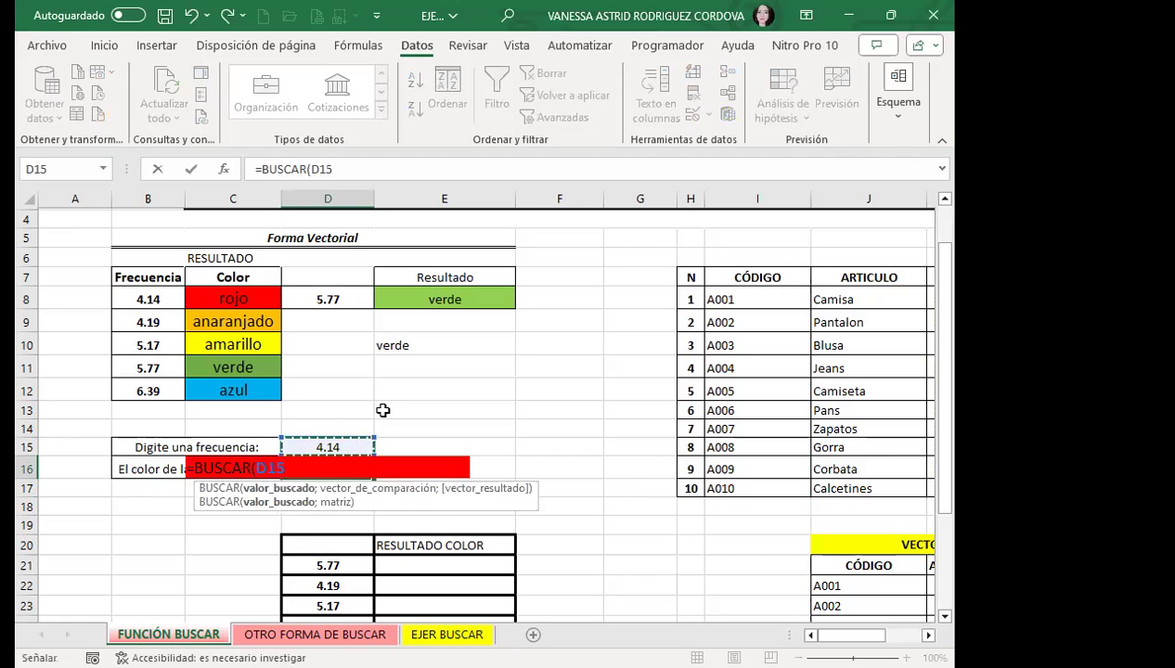
pyautogui.write(';')
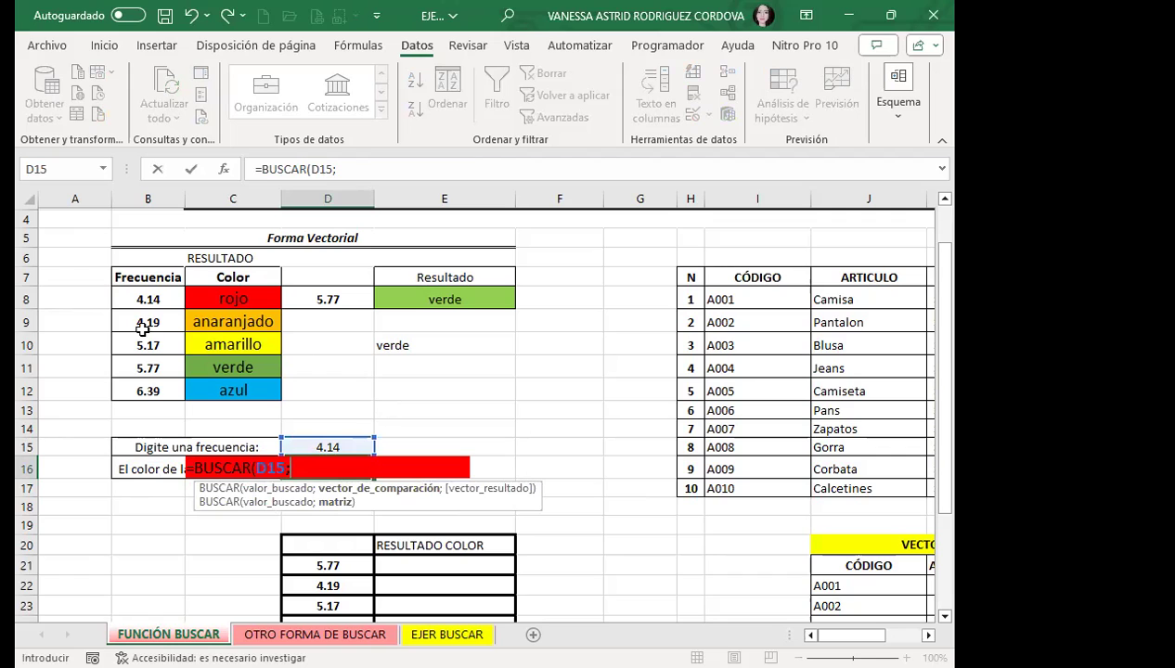
pyautogui.click(123, 297)
pyautogui.moveTo(189, 310); pyautogui.dragTo(236, 386)
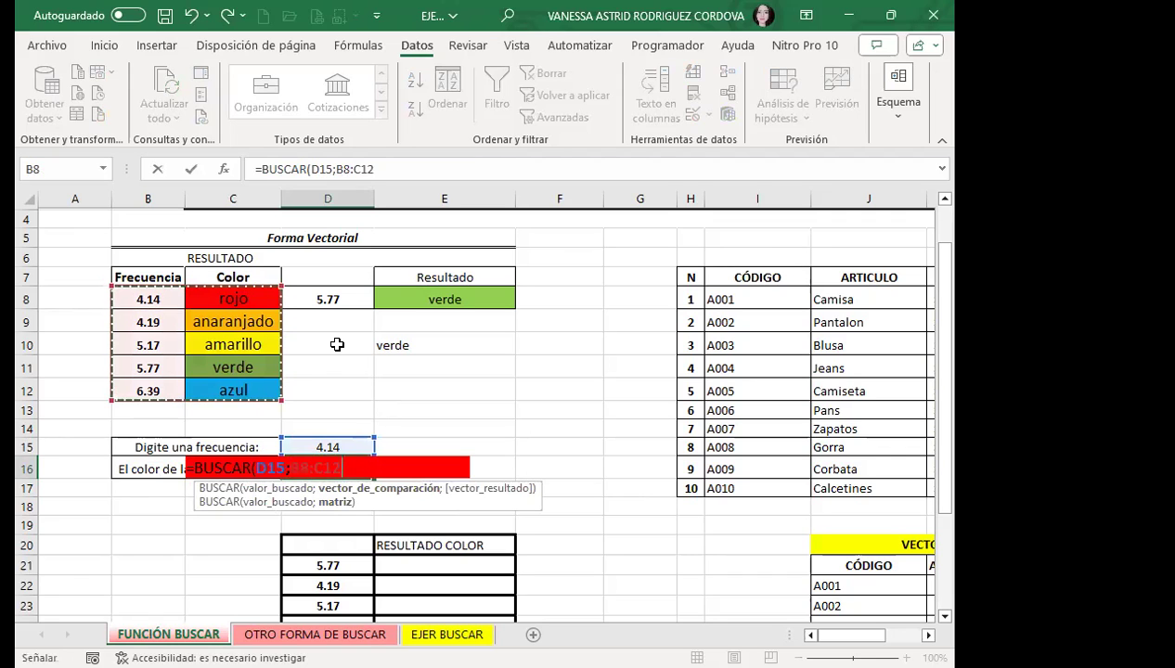
pyautogui.press('Return')
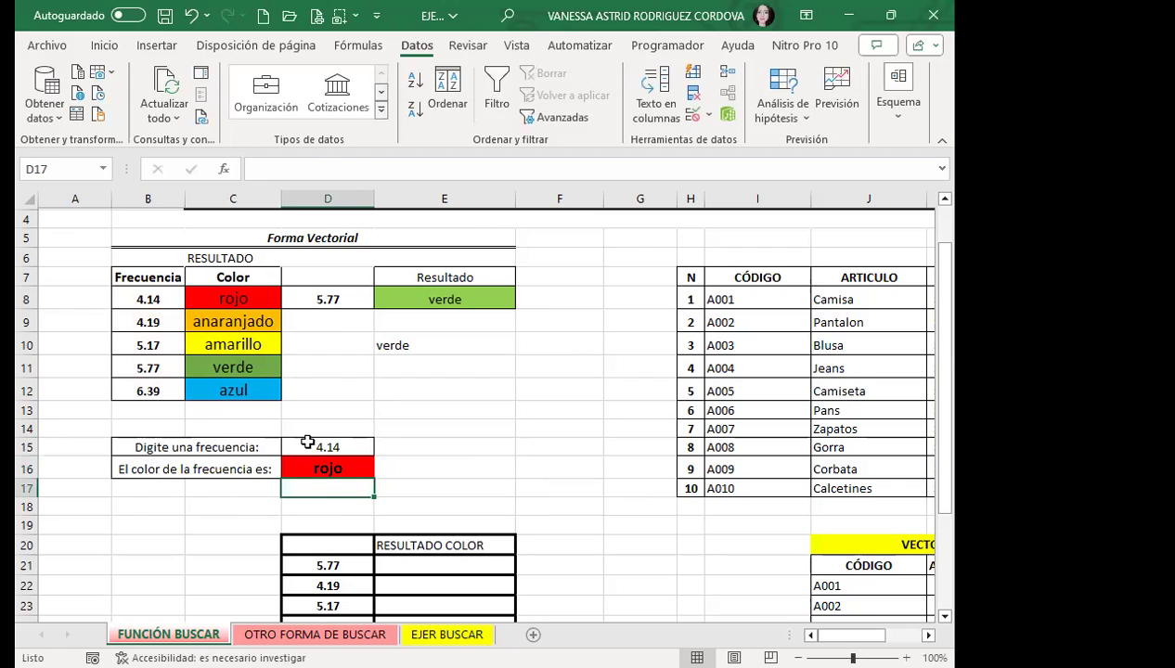
# - Check the formula in D16 and compare the lookup frequencies in D8 and D15
pyautogui.click(352, 471)
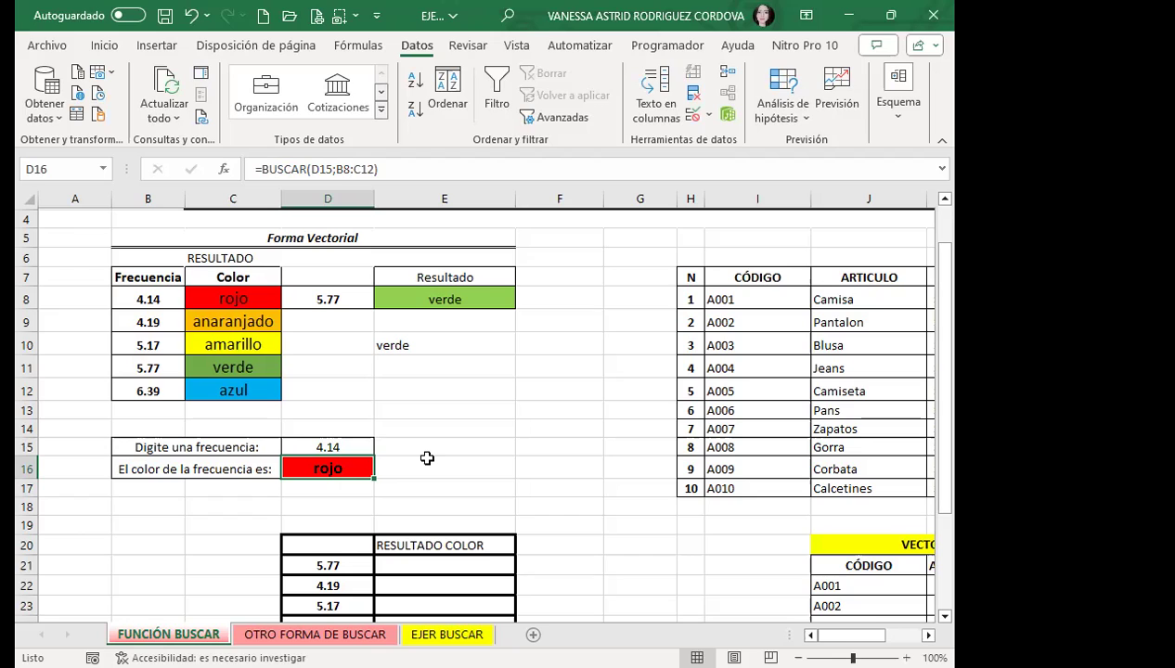
pyautogui.moveTo(320, 299); pyautogui.dragTo(324, 322)
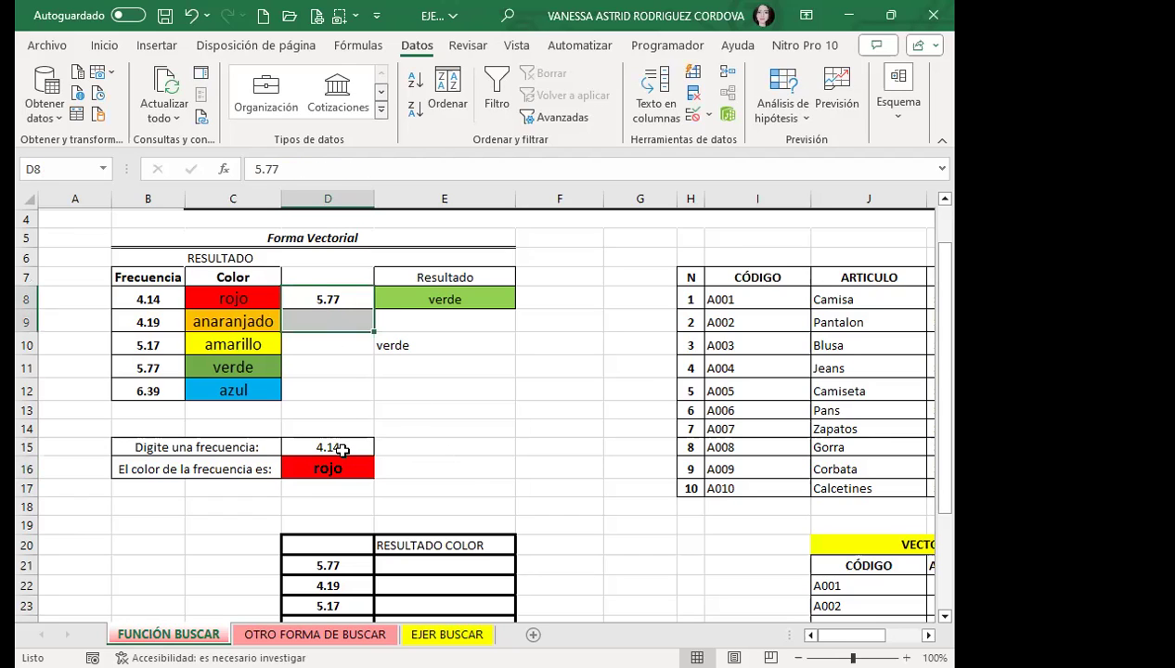
pyautogui.click(343, 449)
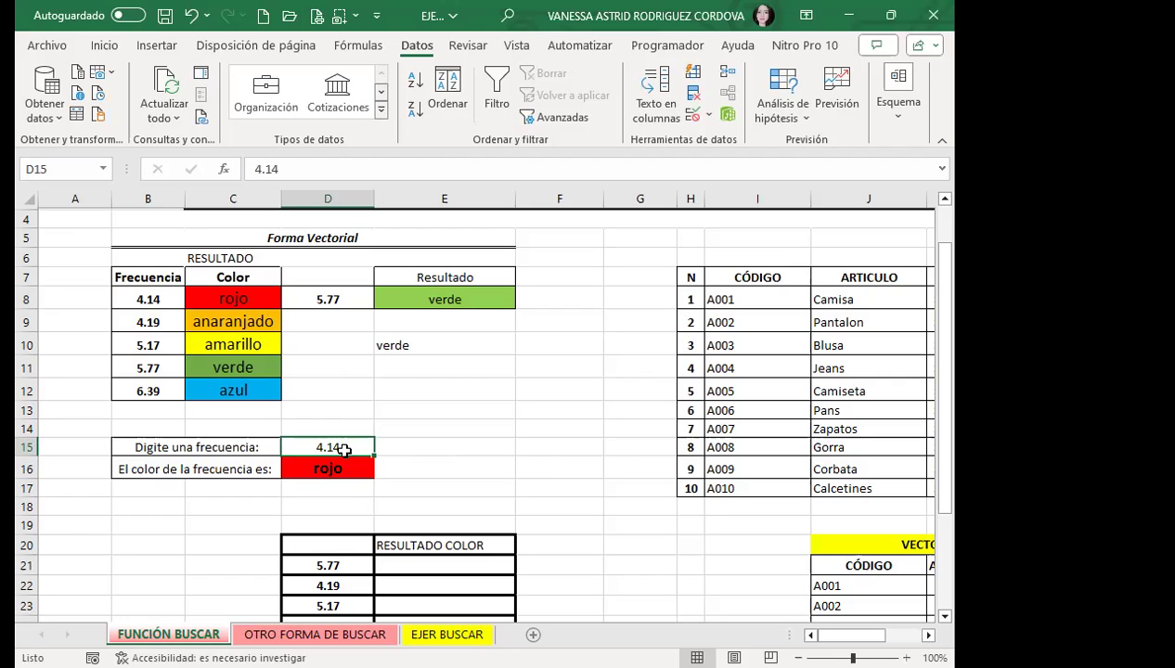
pyautogui.moveTo(151, 427); pyautogui.dragTo(369, 488)
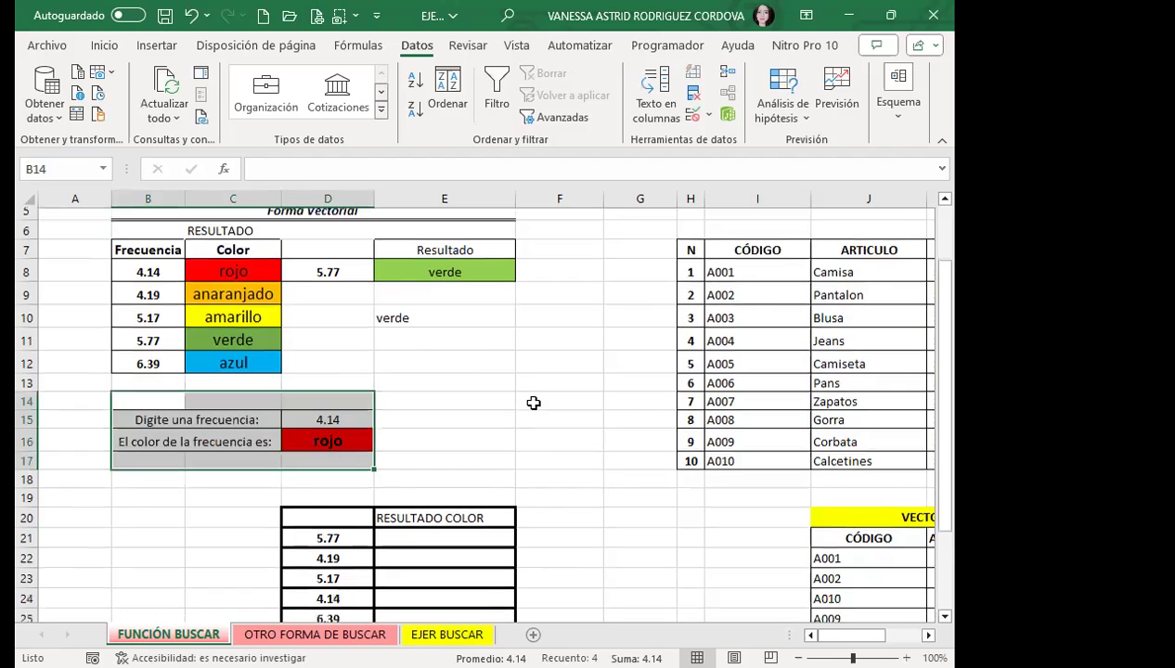
# - Start a BUSCAR formula in K22 of the VECTOR table with the code in J22 as the lookup value
pyautogui.scroll(-3, 534, 401)
pyautogui.scroll(-1, 537, 396)
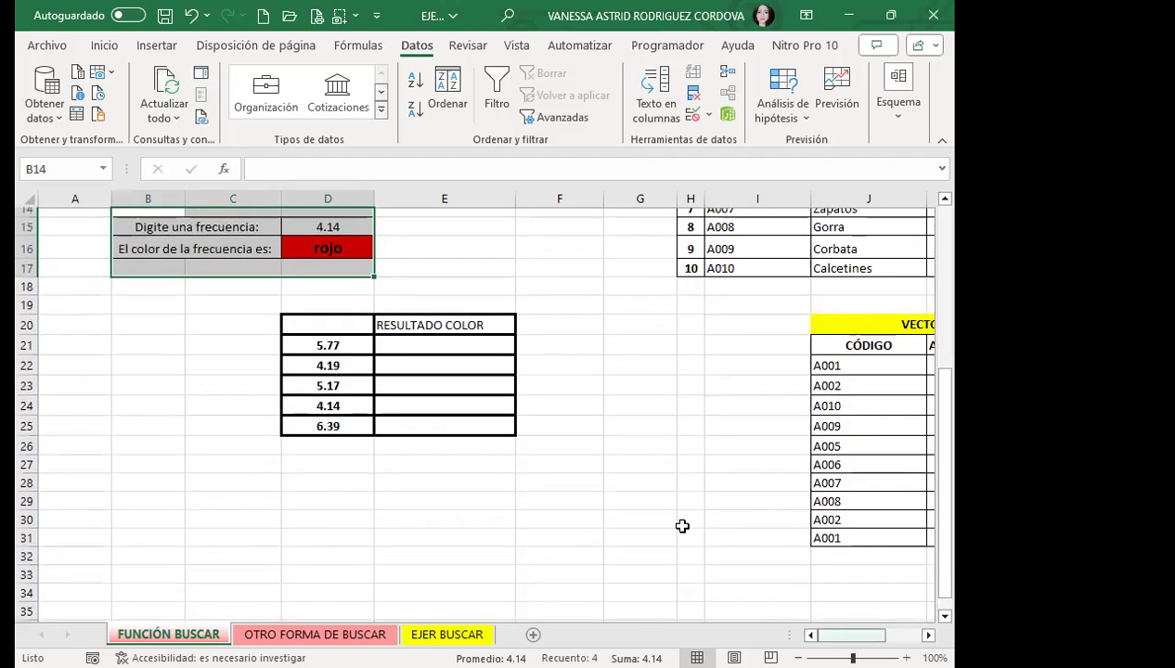
pyautogui.click(928, 634)
pyautogui.hscroll(5, 536, 408)
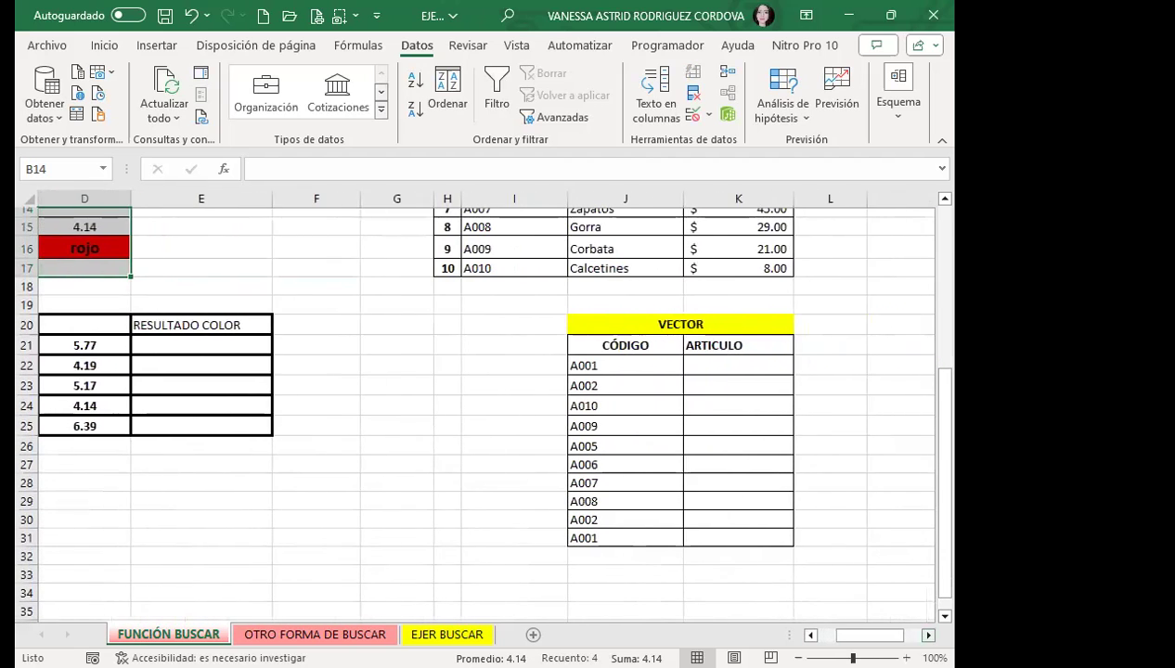
pyautogui.click(639, 368)
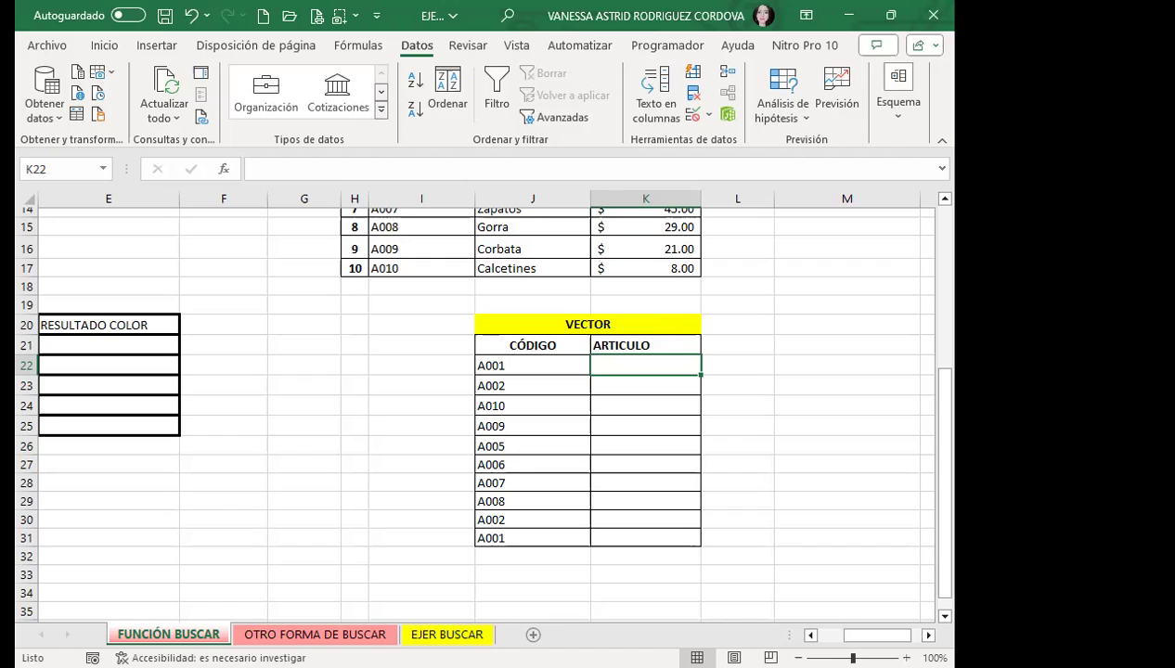
pyautogui.write('=')
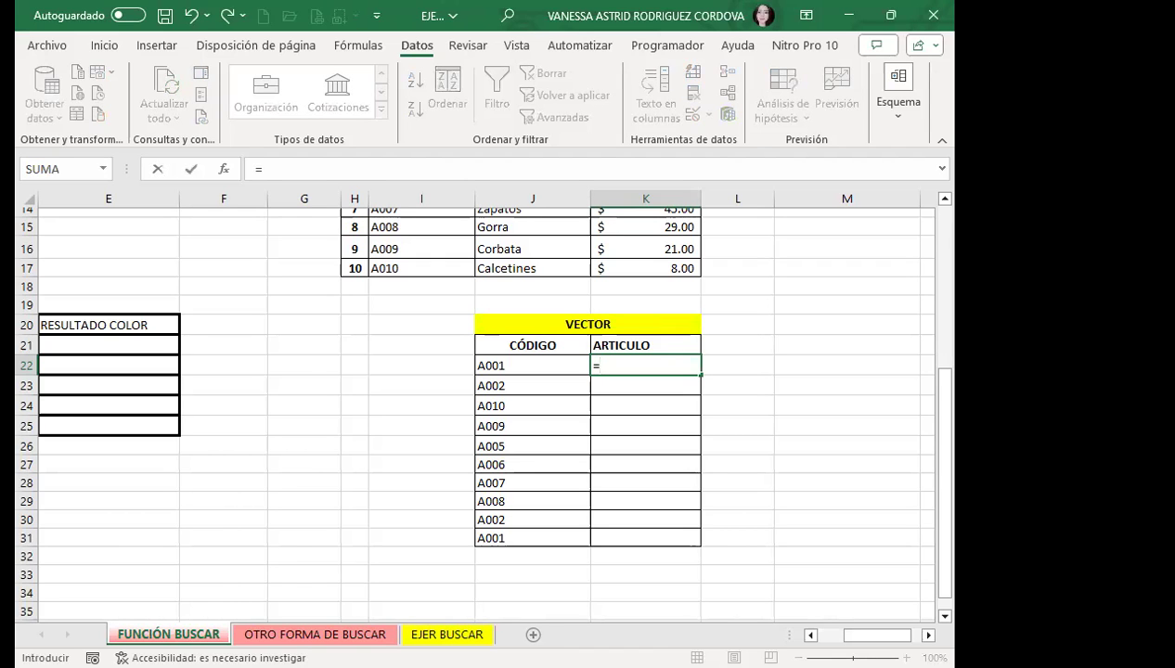
pyautogui.write('BUS')
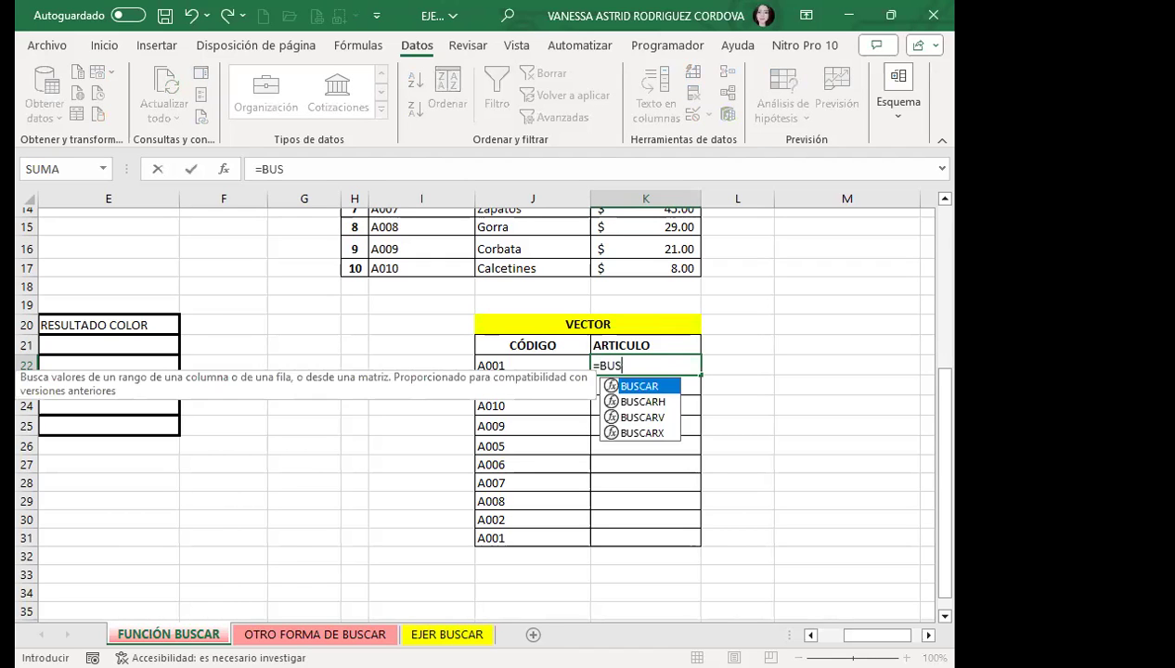
pyautogui.doubleClick(650, 387)
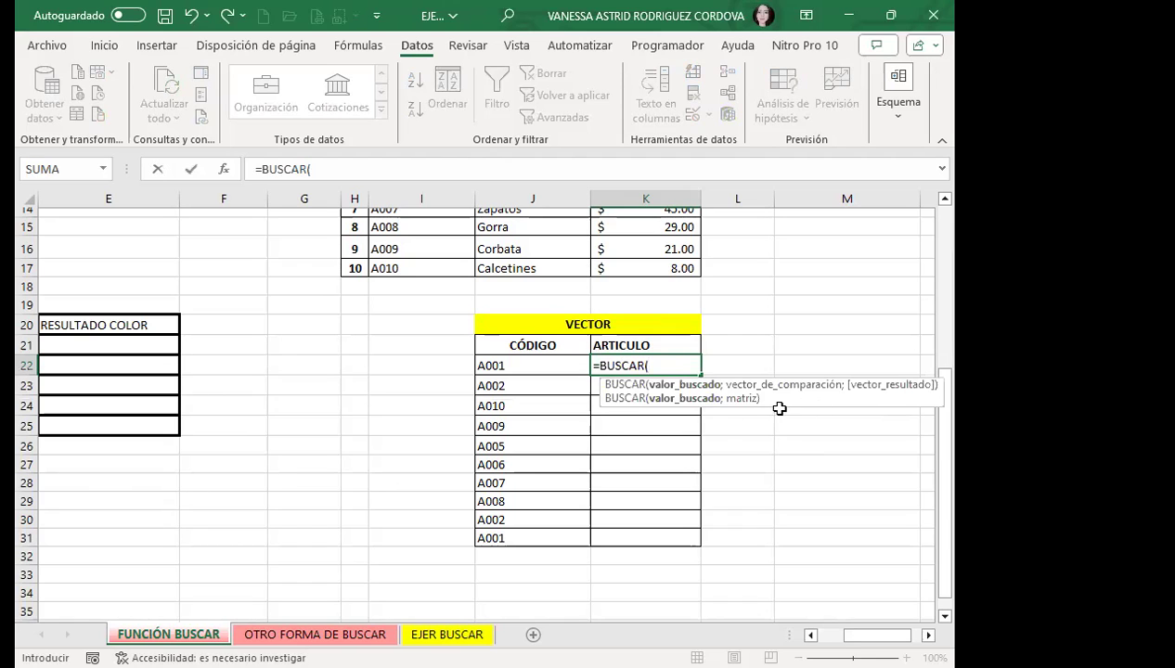
pyautogui.click(531, 369)
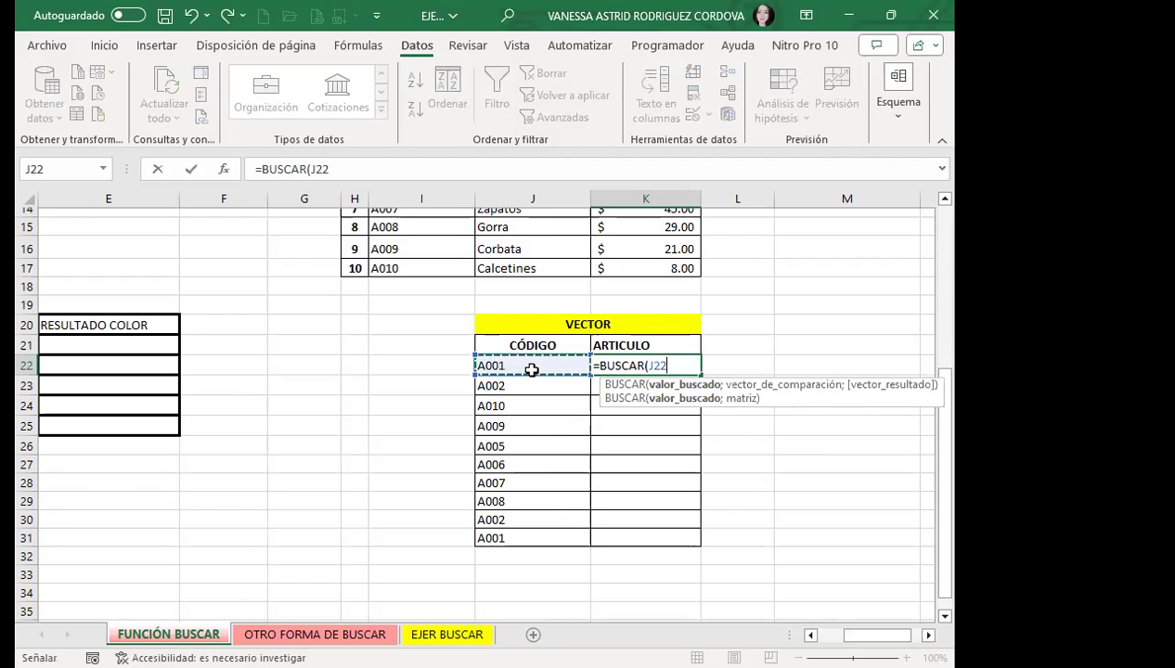
pyautogui.write(';')
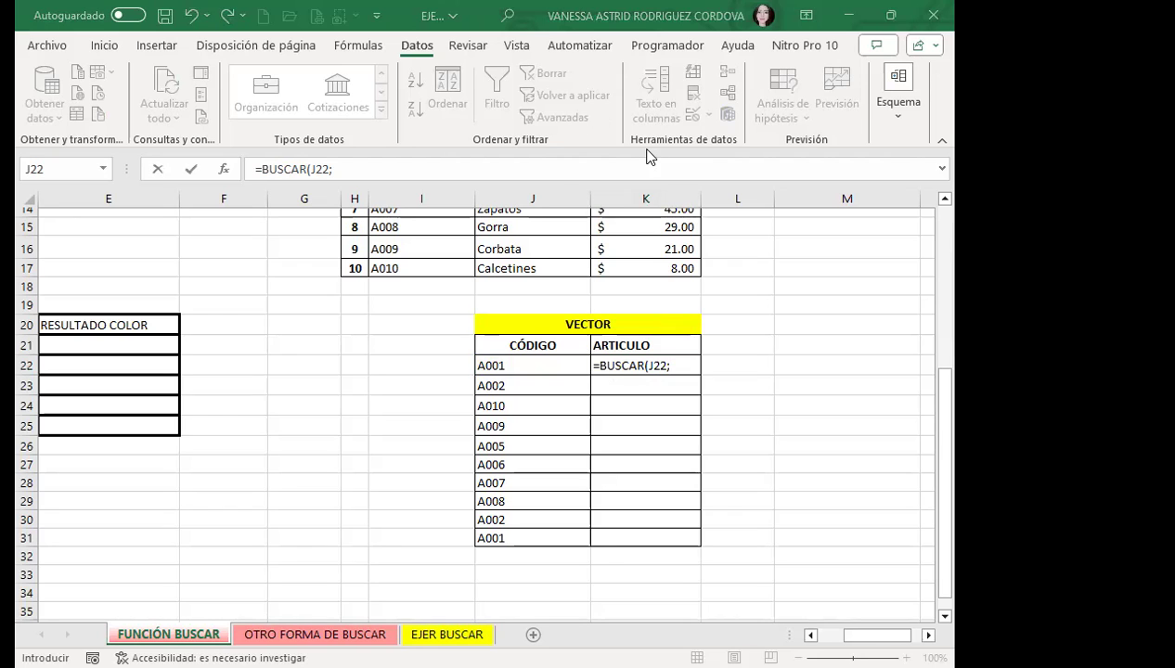
# - Complete the K22 formula with comparison vector I8:I17 and result vector J8:J17, giving =BUSCAR(J22;I8:I17;J8:J17)
pyautogui.click(677, 365)
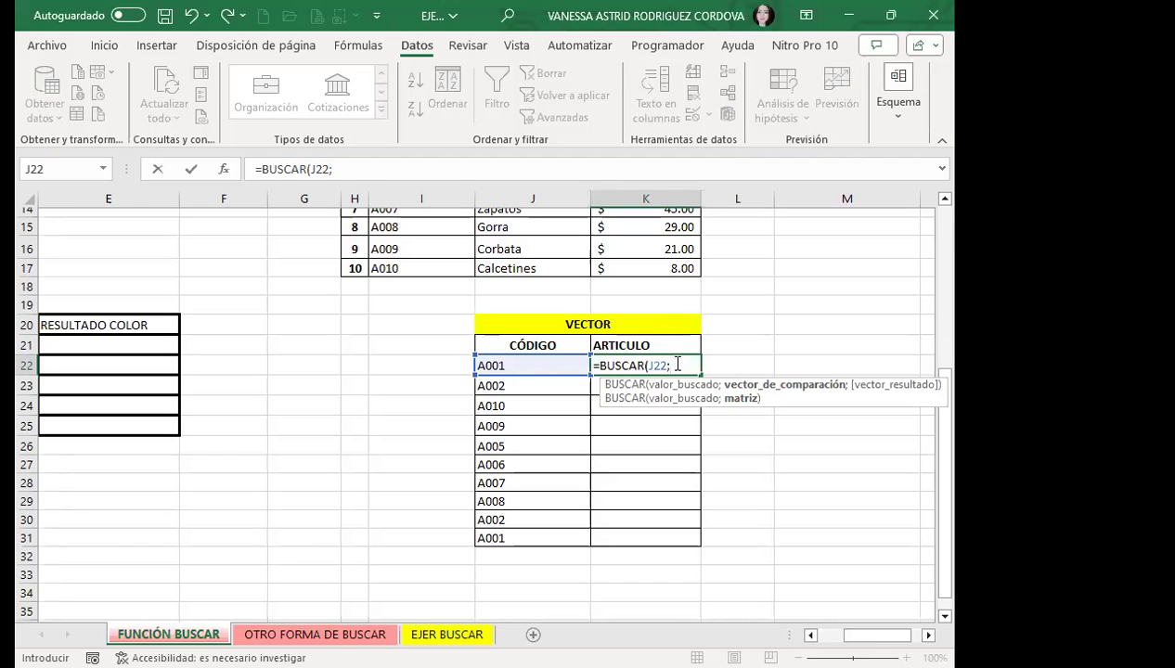
pyautogui.scroll(4, 579, 412)
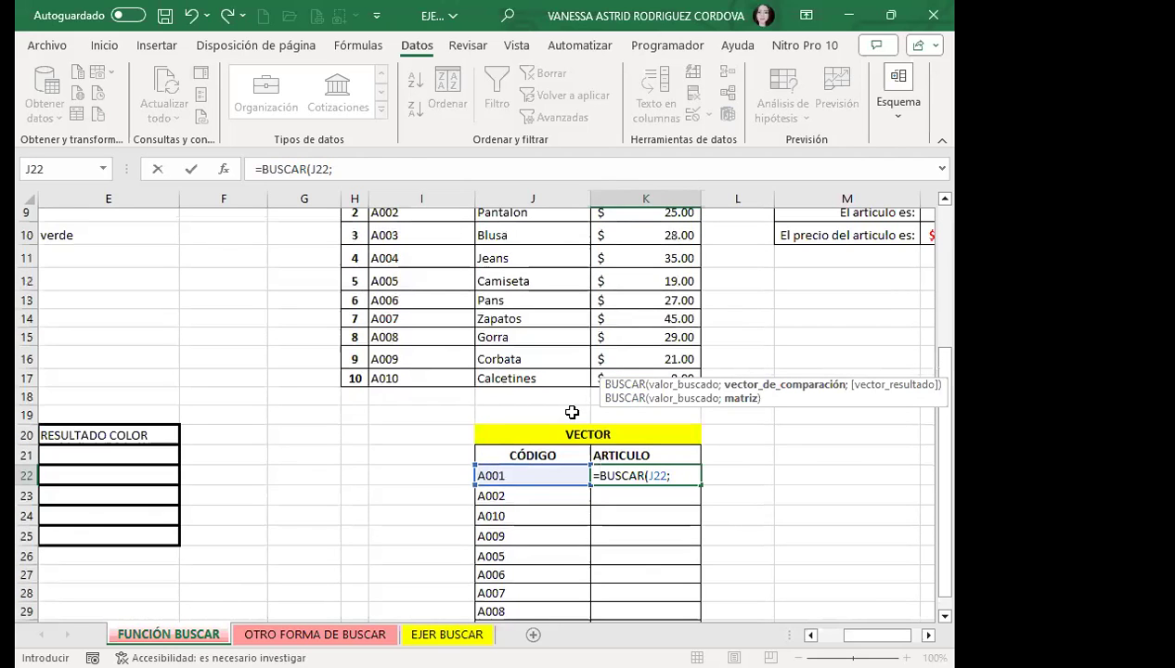
pyautogui.moveTo(412, 295); pyautogui.dragTo(432, 484)
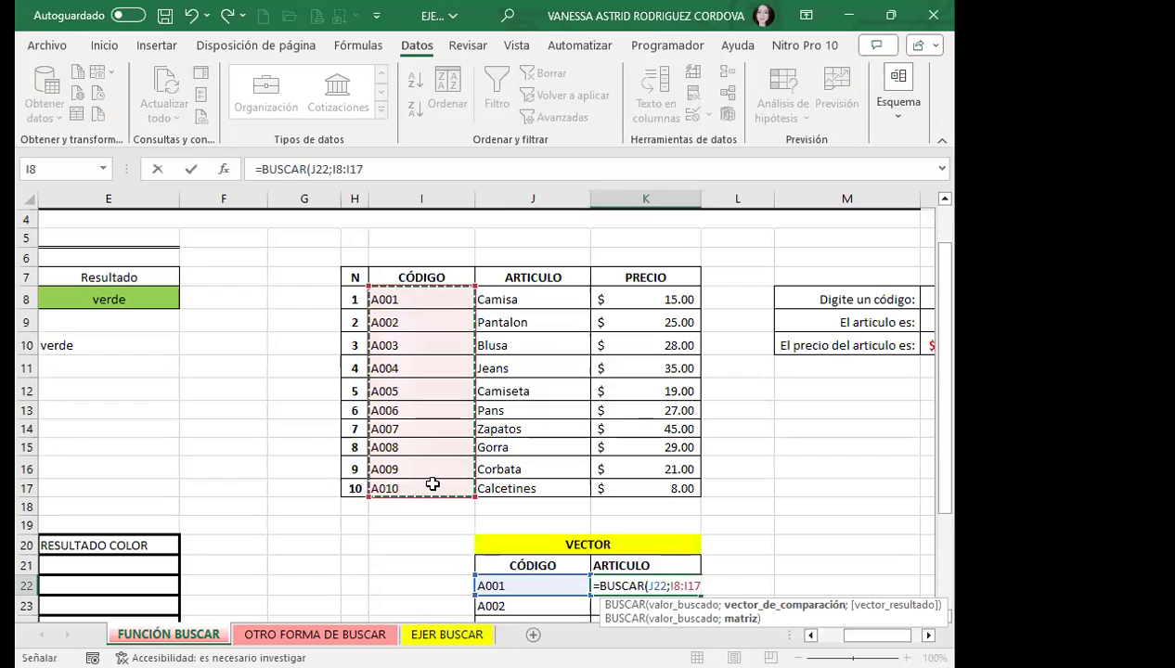
pyautogui.write(';')
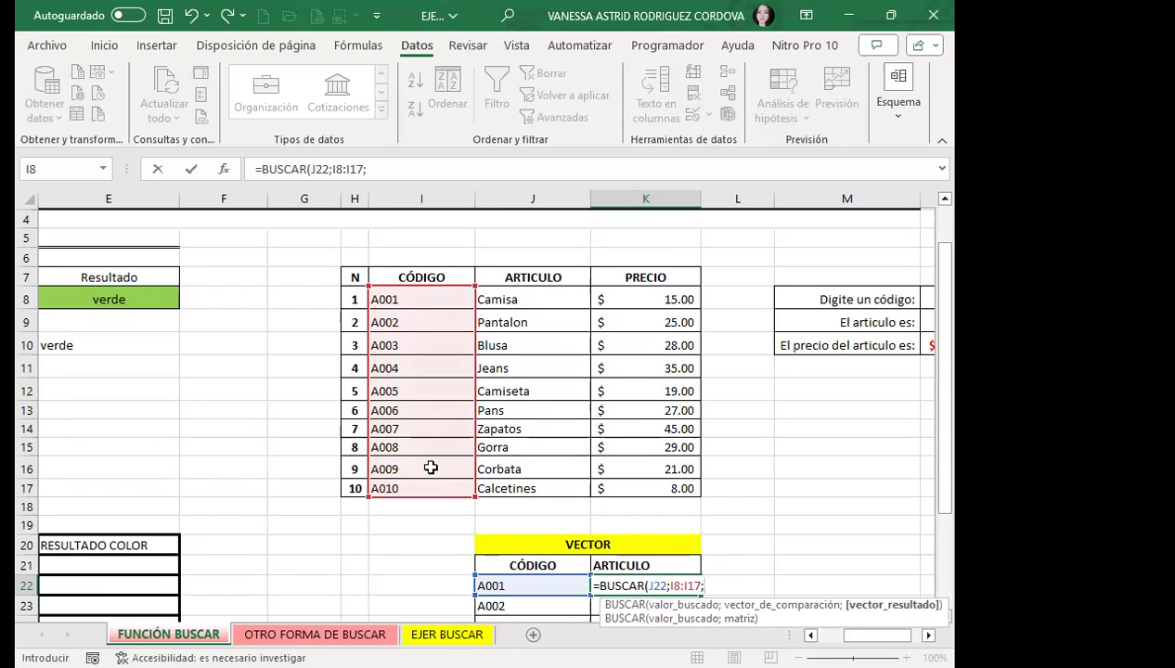
pyautogui.moveTo(530, 299); pyautogui.dragTo(545, 499)
pyautogui.write(')')
pyautogui.press('Return')
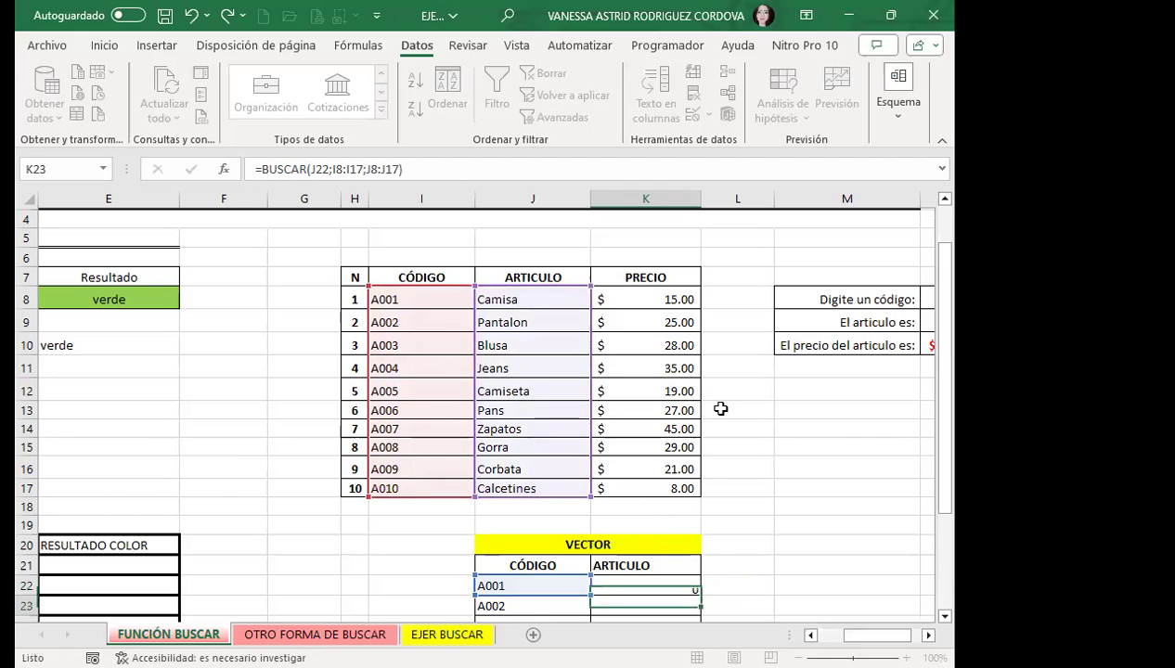
# - Fill the relative-reference BUSCAR formula from K22 down through K31
pyautogui.scroll(-2, 737, 462)
pyautogui.scroll(-1, 737, 462)
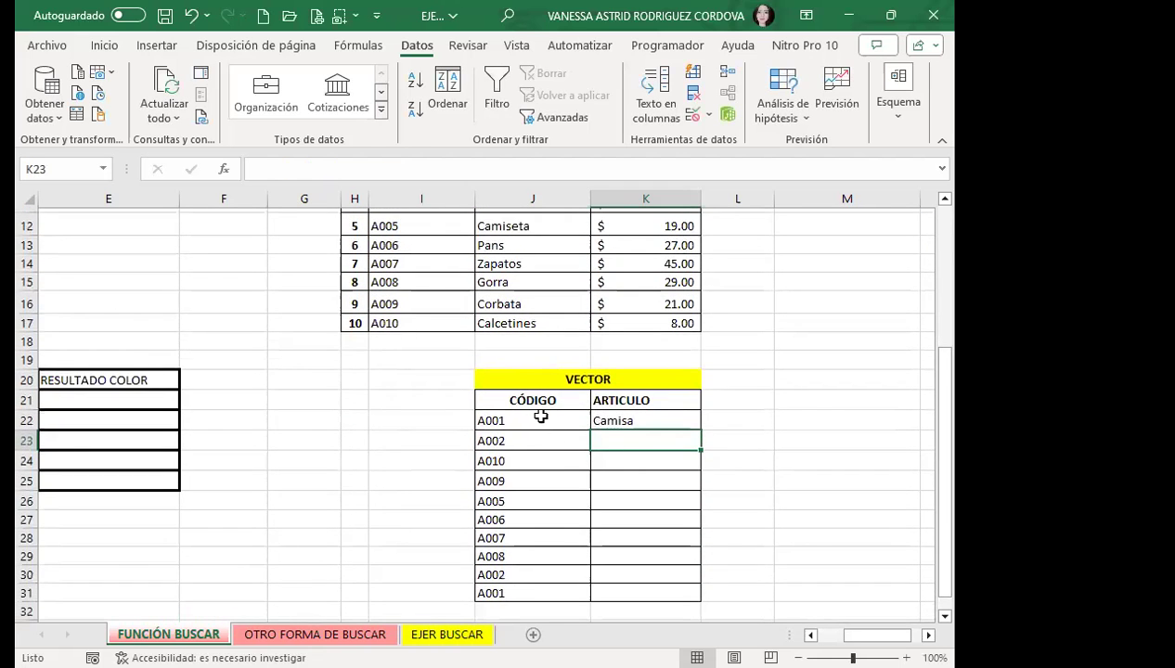
pyautogui.click(651, 421)
pyautogui.moveTo(700, 431)
pyautogui.mouseDown()
pyautogui.moveTo(698, 608)
pyautogui.moveTo(682, 493)
pyautogui.moveTo(645, 510)
pyautogui.mouseUp()
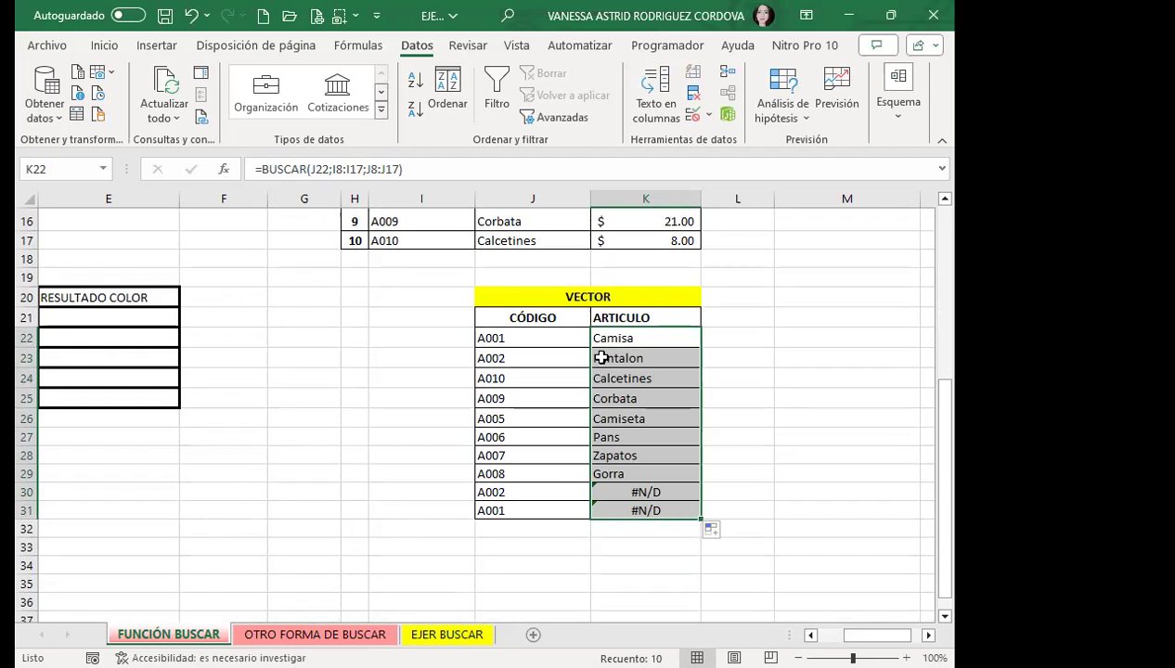
# - Compare the filled articles in the VECTOR table with their codes and the source article list
pyautogui.click(645, 375)
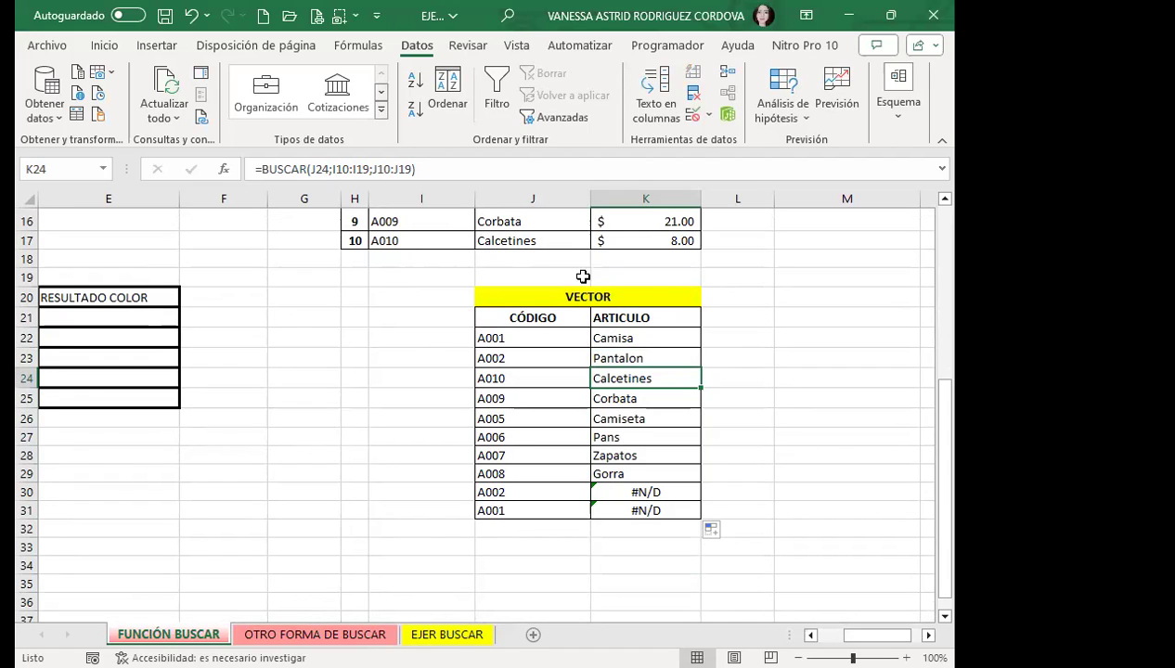
pyautogui.click(513, 400)
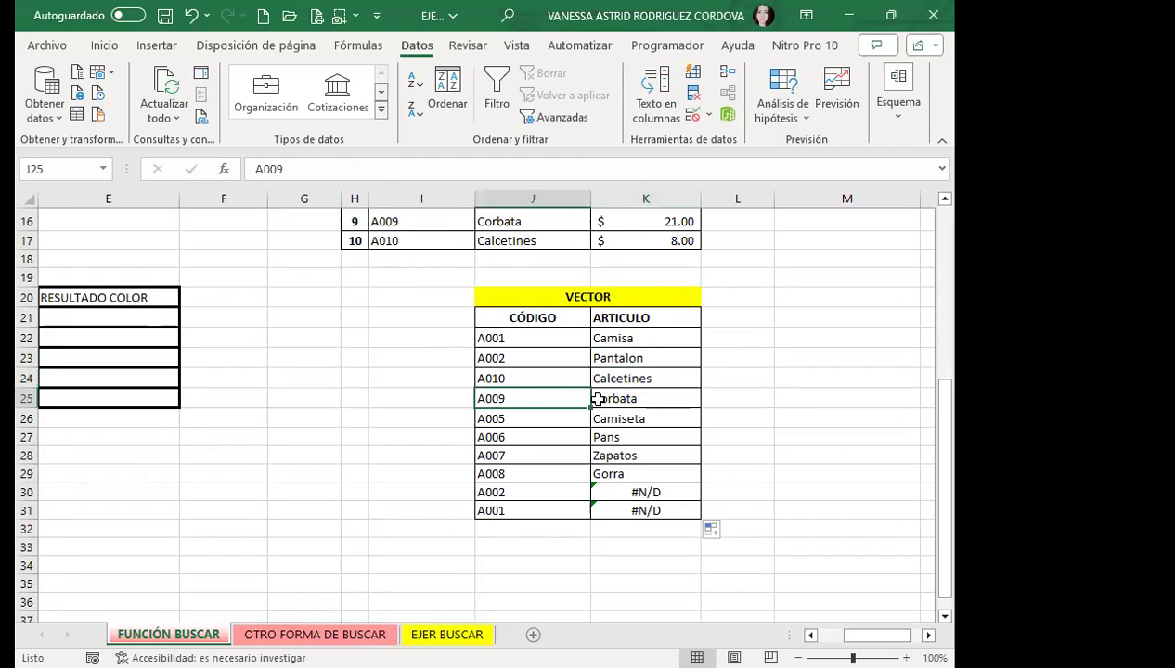
pyautogui.click(523, 223)
pyautogui.scroll(1, 629, 414)
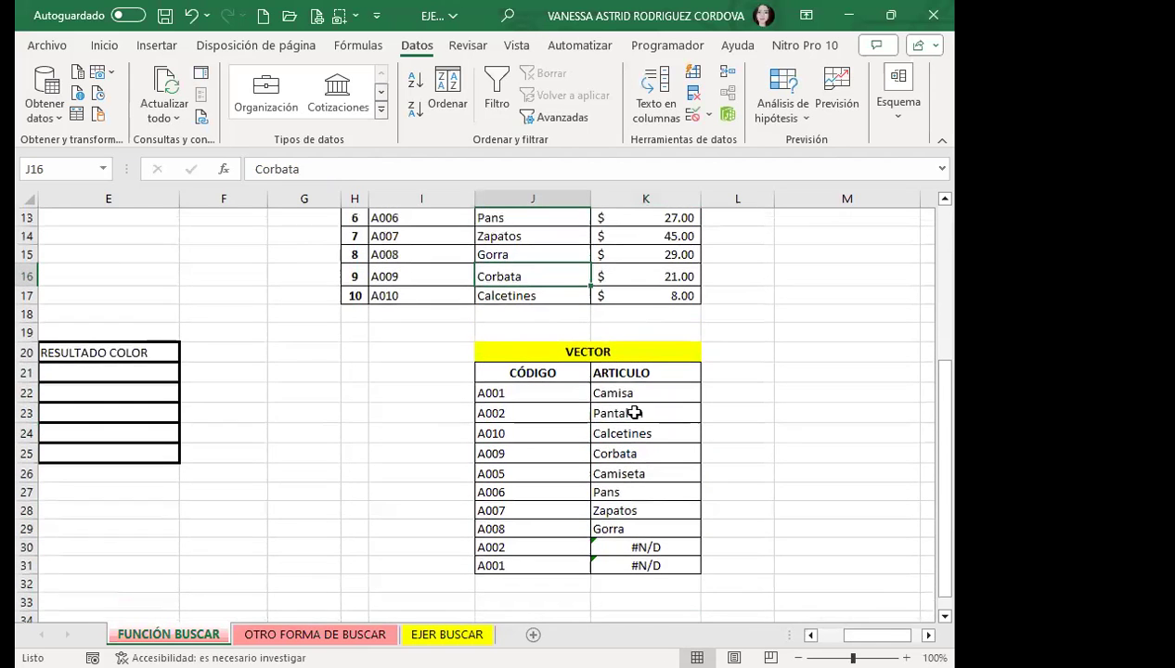
pyautogui.scroll(-1, 619, 475)
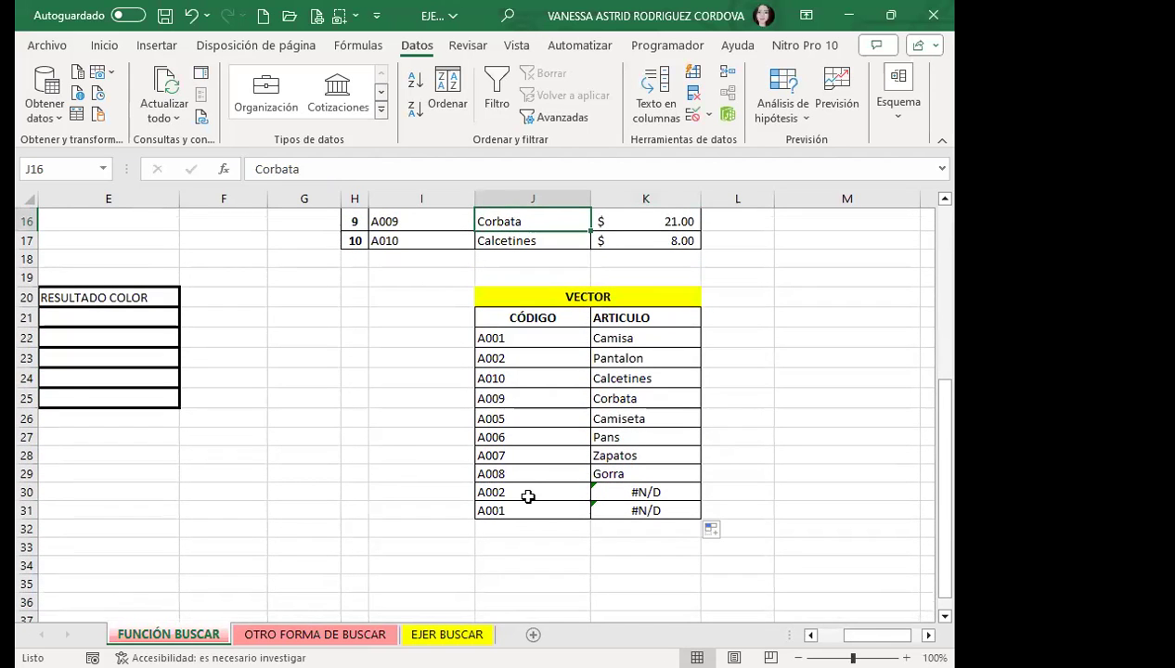
pyautogui.click(527, 491)
pyautogui.click(526, 511)
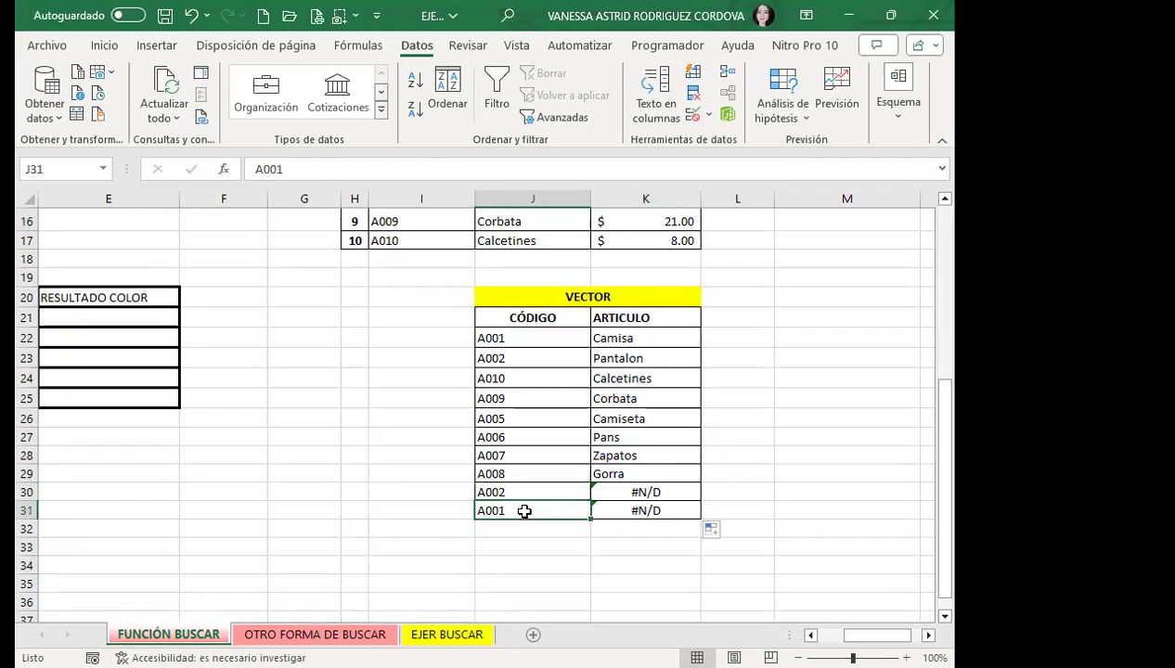
# - Inspect the formulas in K22, K31 and K30 and trace which ranges the K30 formula references
pyautogui.moveTo(611, 489); pyautogui.dragTo(614, 511)
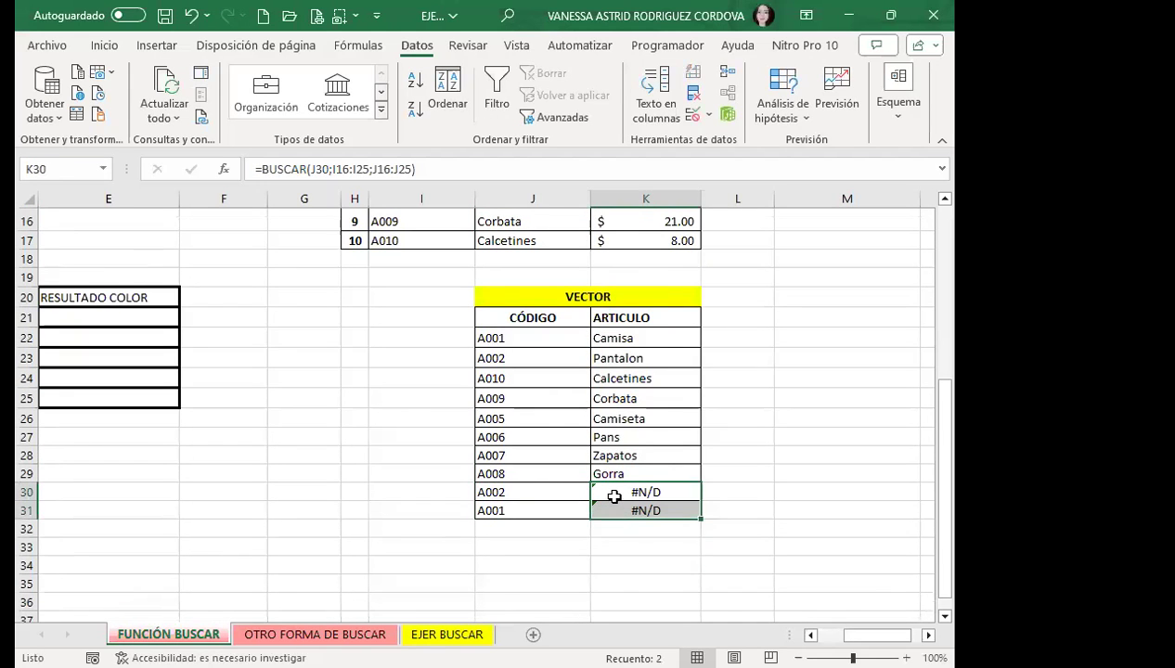
pyautogui.scroll(2, 631, 450)
pyautogui.click(634, 443)
pyautogui.scroll(-3, 634, 443)
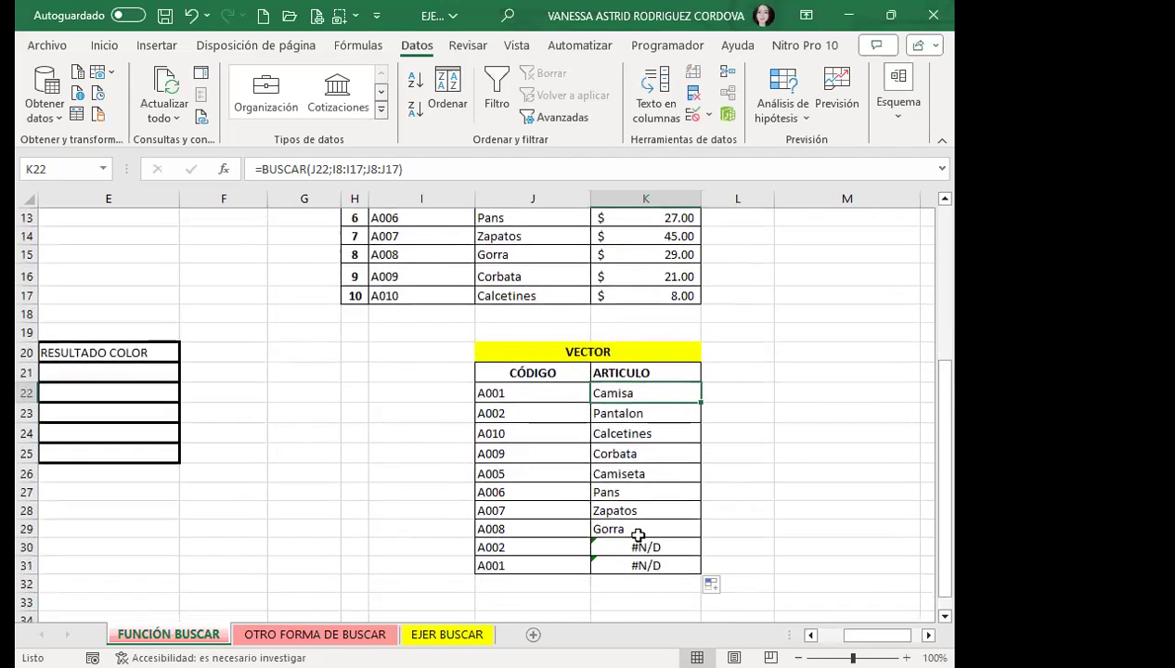
pyautogui.click(618, 448)
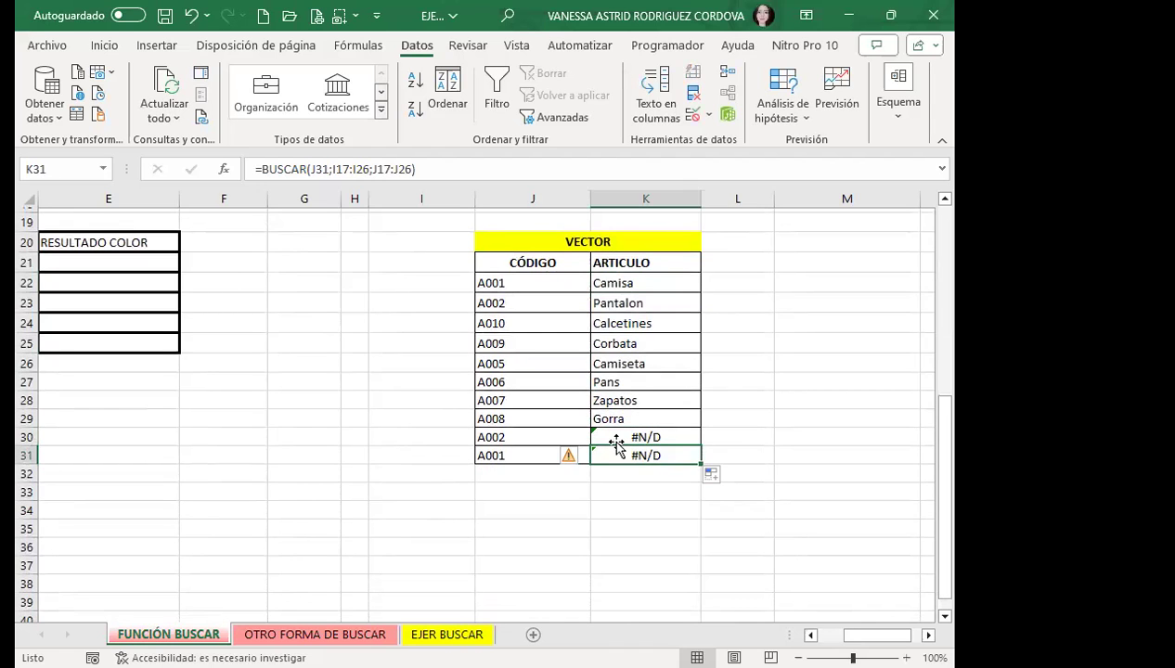
pyautogui.doubleClick(622, 432)
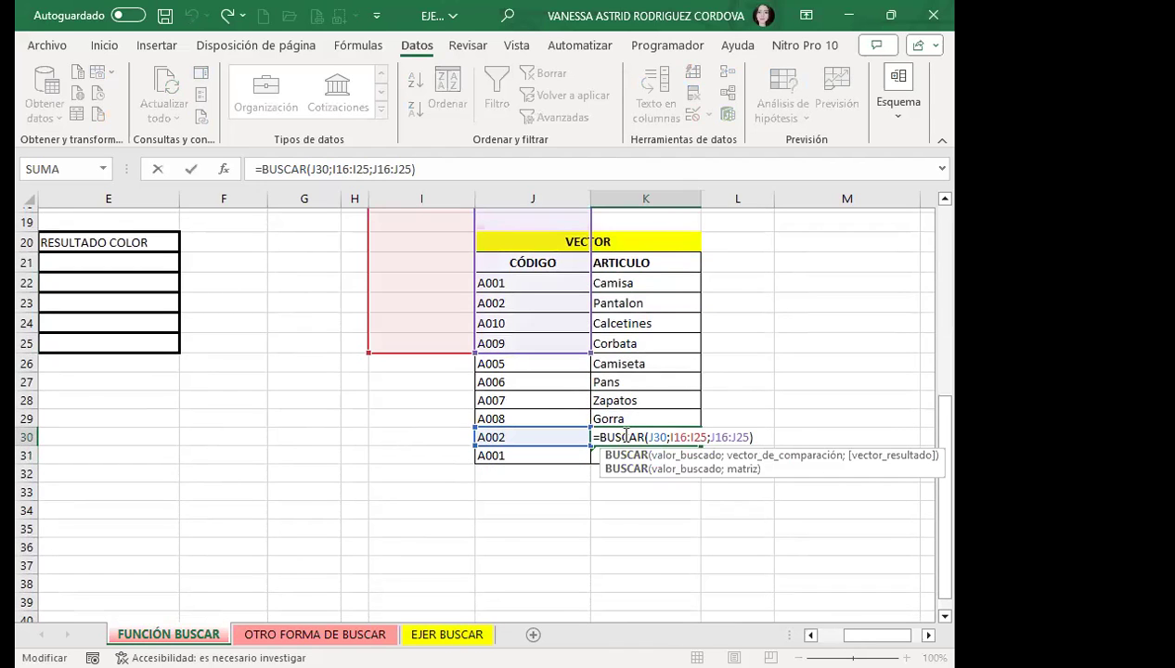
pyautogui.scroll(4, 309, 428)
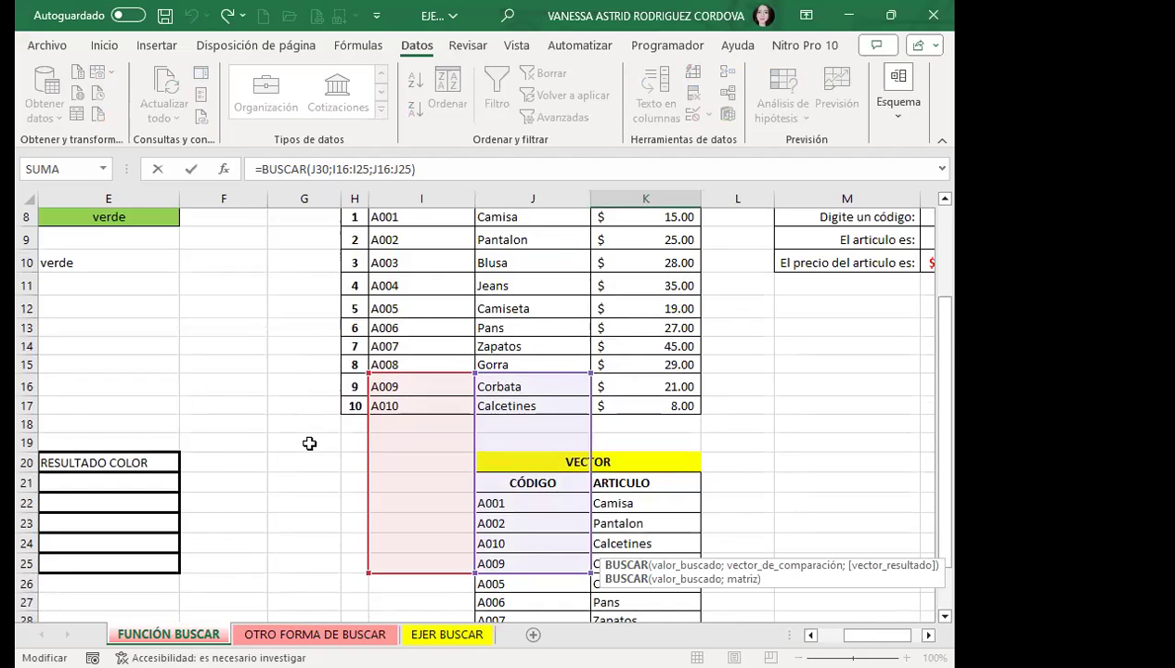
pyautogui.scroll(-1, 309, 444)
pyautogui.scroll(-1, 309, 443)
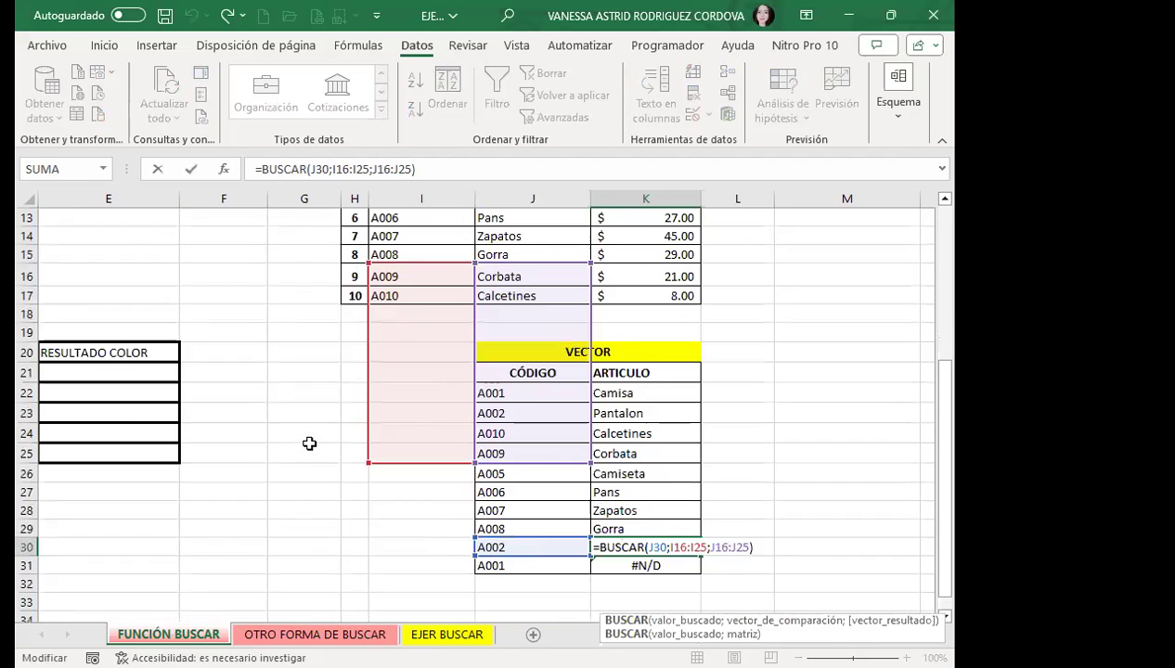
# - Make both vector ranges in K22 absolute so the formula reads =BUSCAR(J22;$I$8:$I$17;$J$8:$J$17)
pyautogui.doubleClick(638, 392)
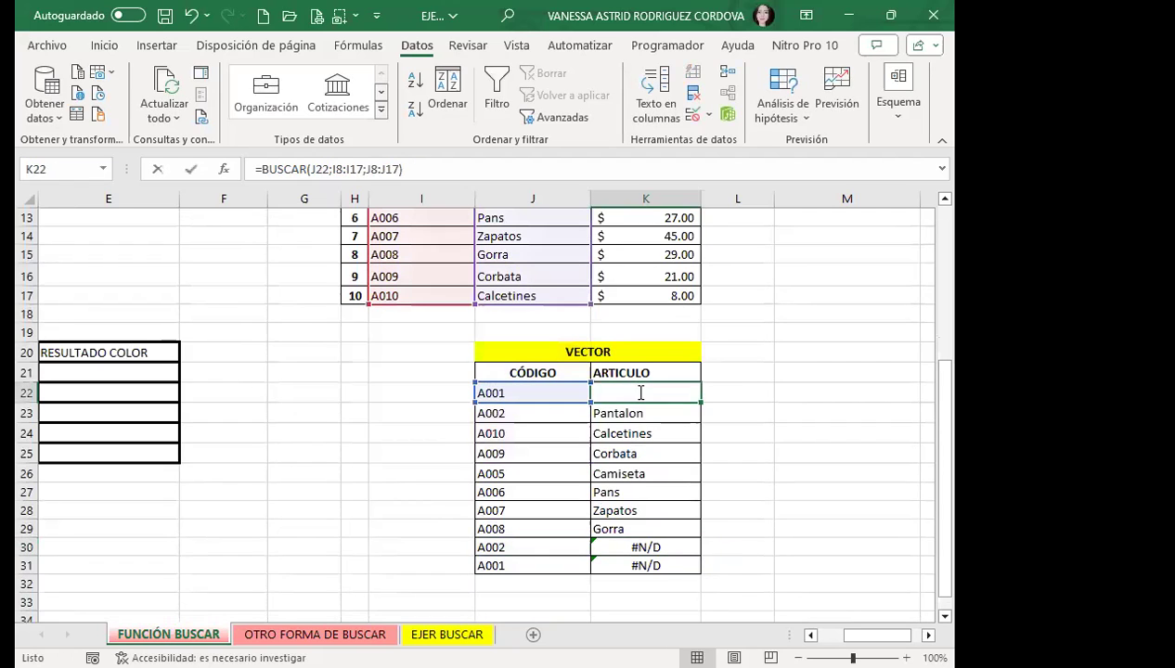
pyautogui.moveTo(672, 394); pyautogui.dragTo(700, 397)
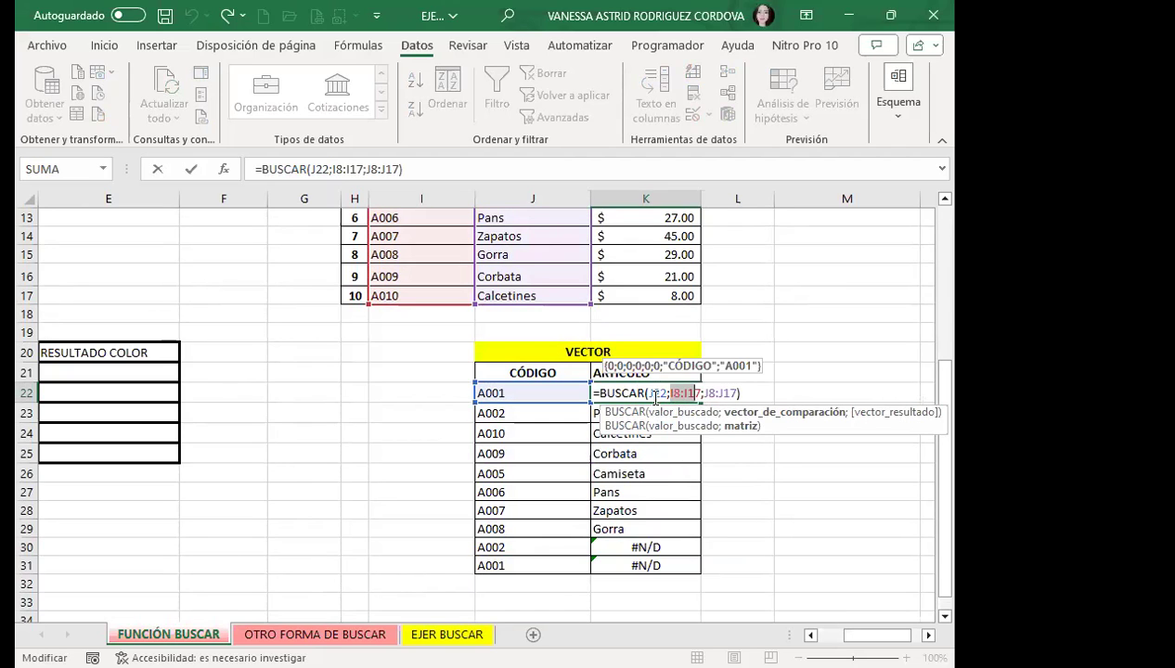
pyautogui.press('F4')
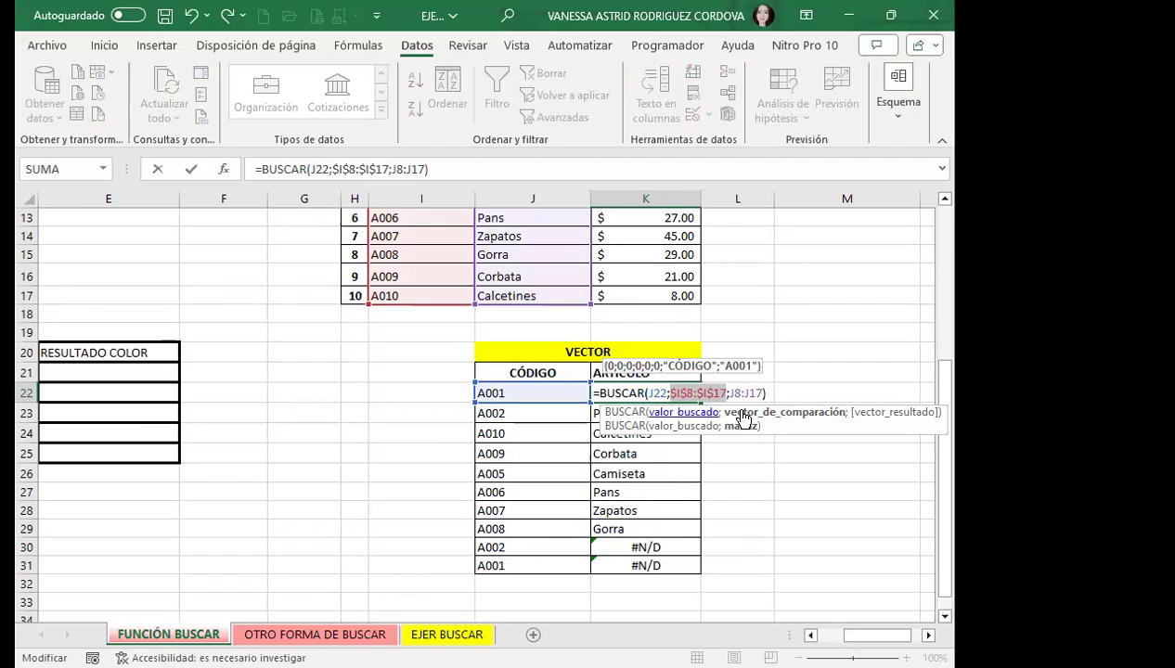
pyautogui.moveTo(730, 395); pyautogui.dragTo(757, 391)
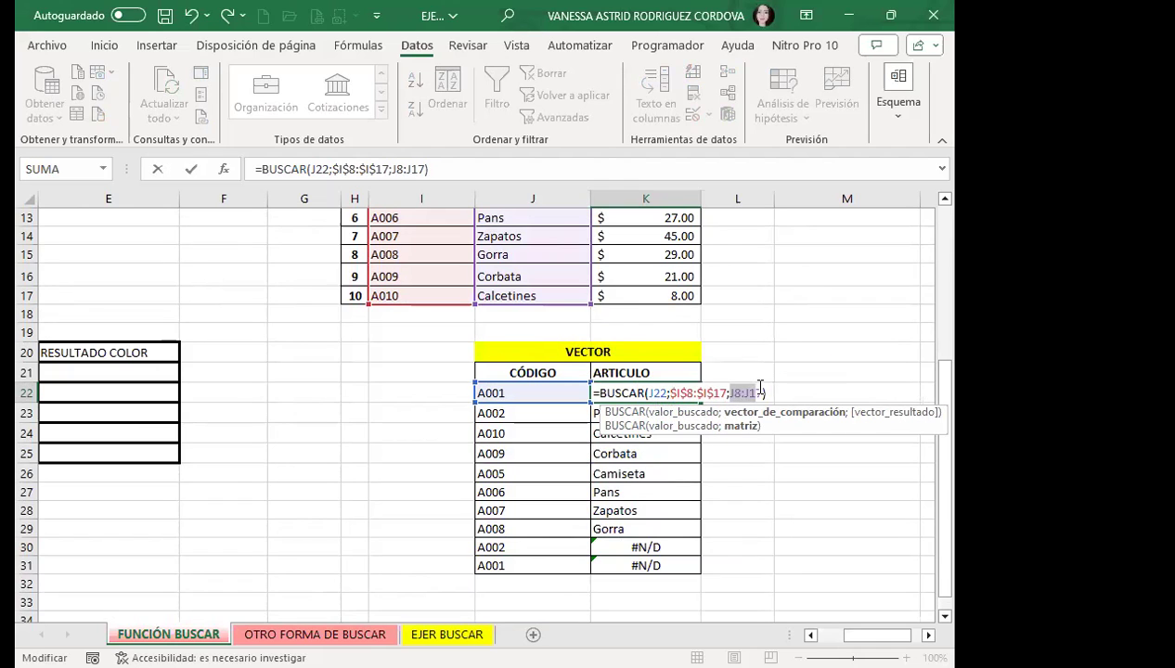
pyautogui.press('F4')
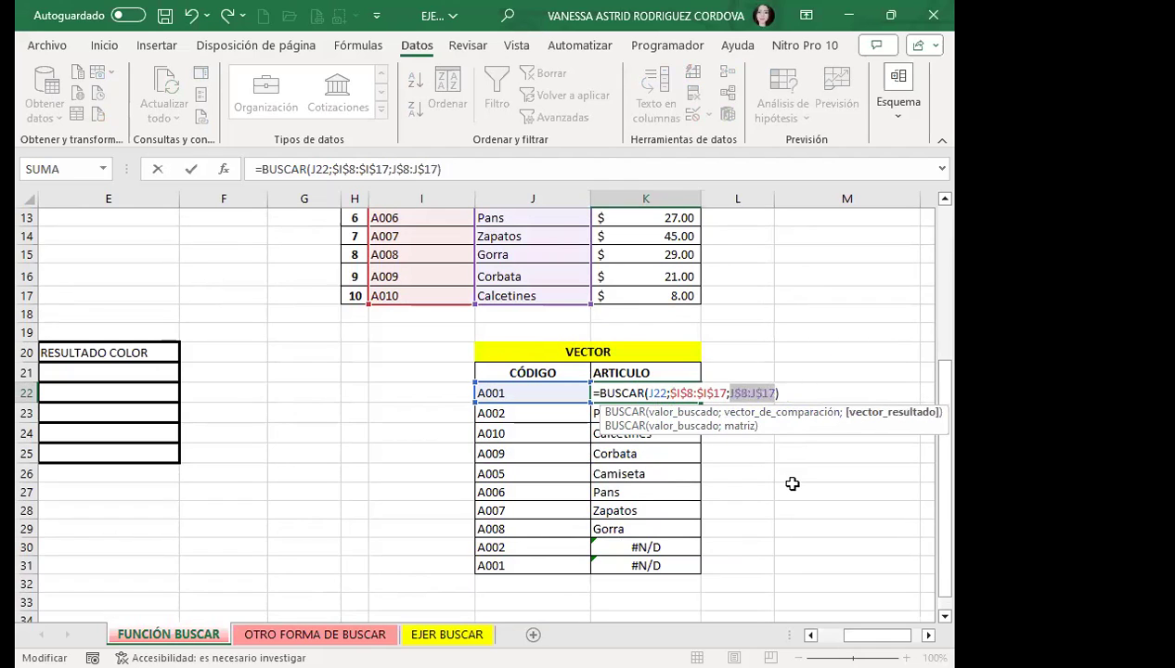
pyautogui.press('F4')
pyautogui.press('F4')
pyautogui.press('F4')
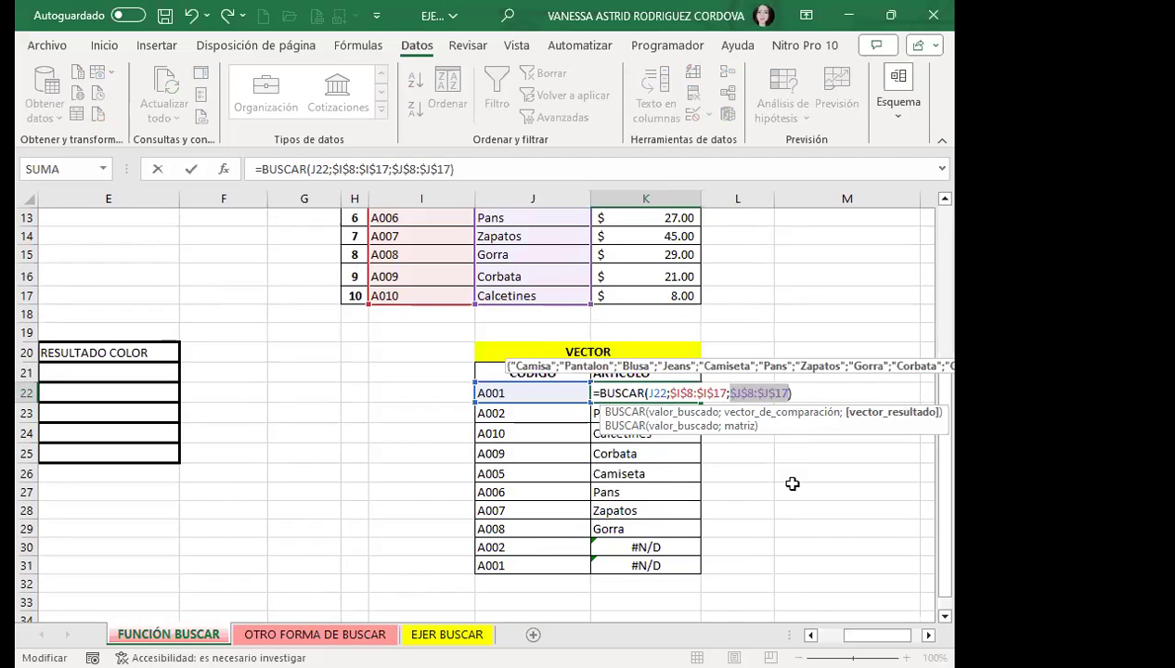
pyautogui.hotkey('ctrl', 'Return')
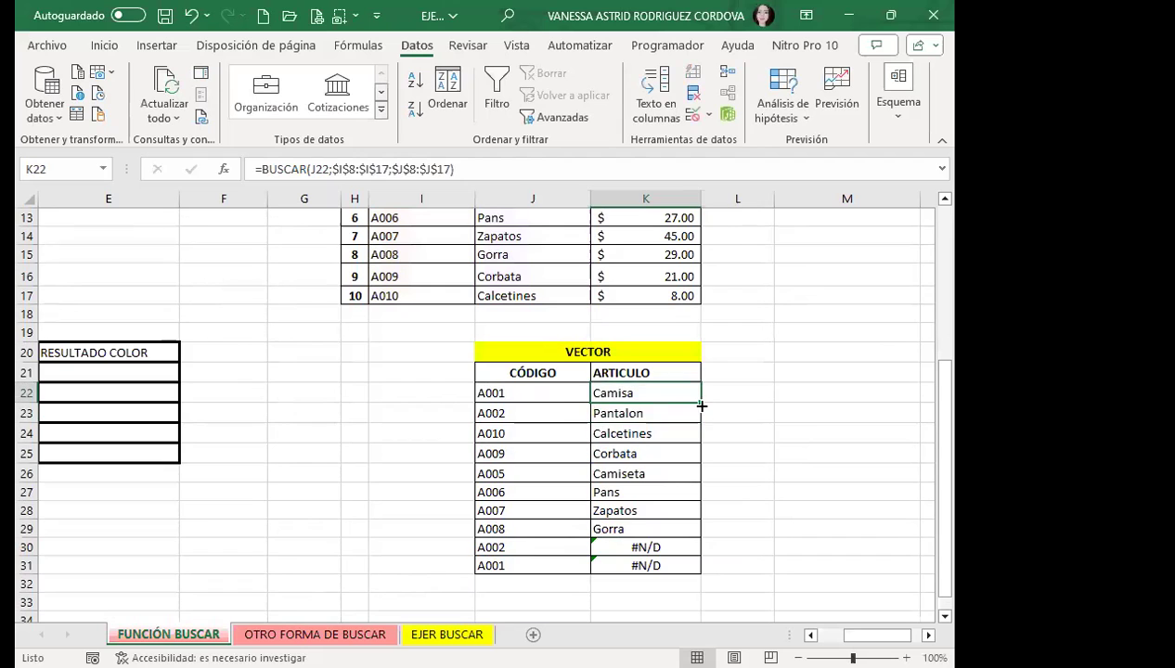
# - Fill the absolute-reference formula from K22 down through K31 and check the copy in K29
pyautogui.doubleClick(701, 405)
pyautogui.scroll(-2, 708, 436)
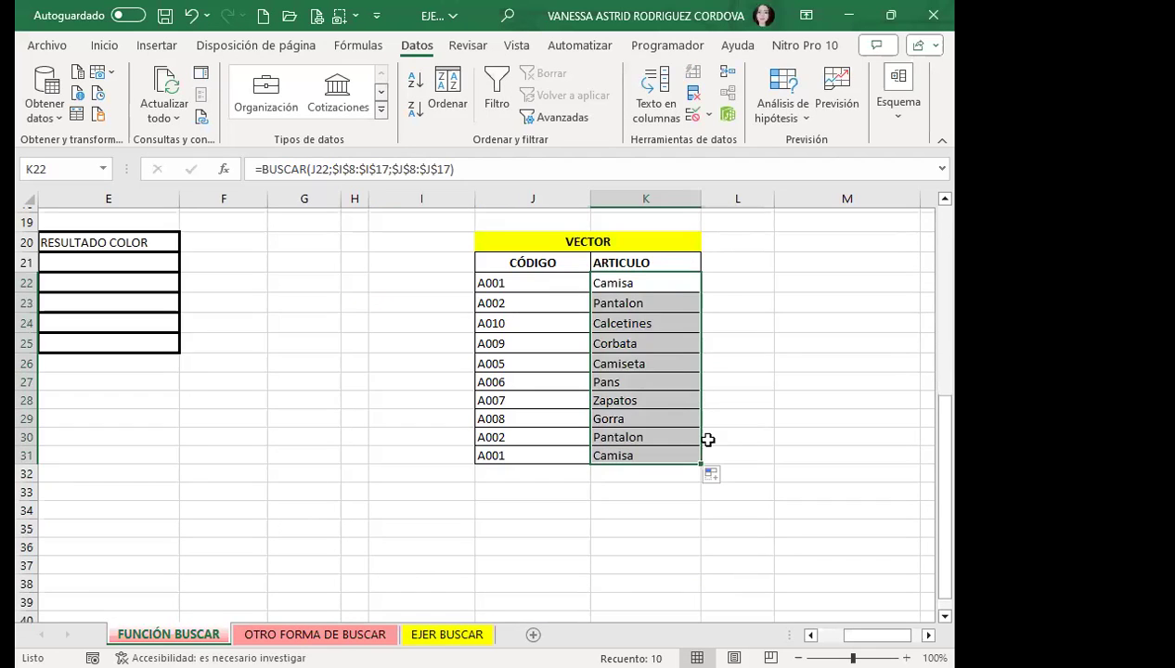
pyautogui.click(640, 412)
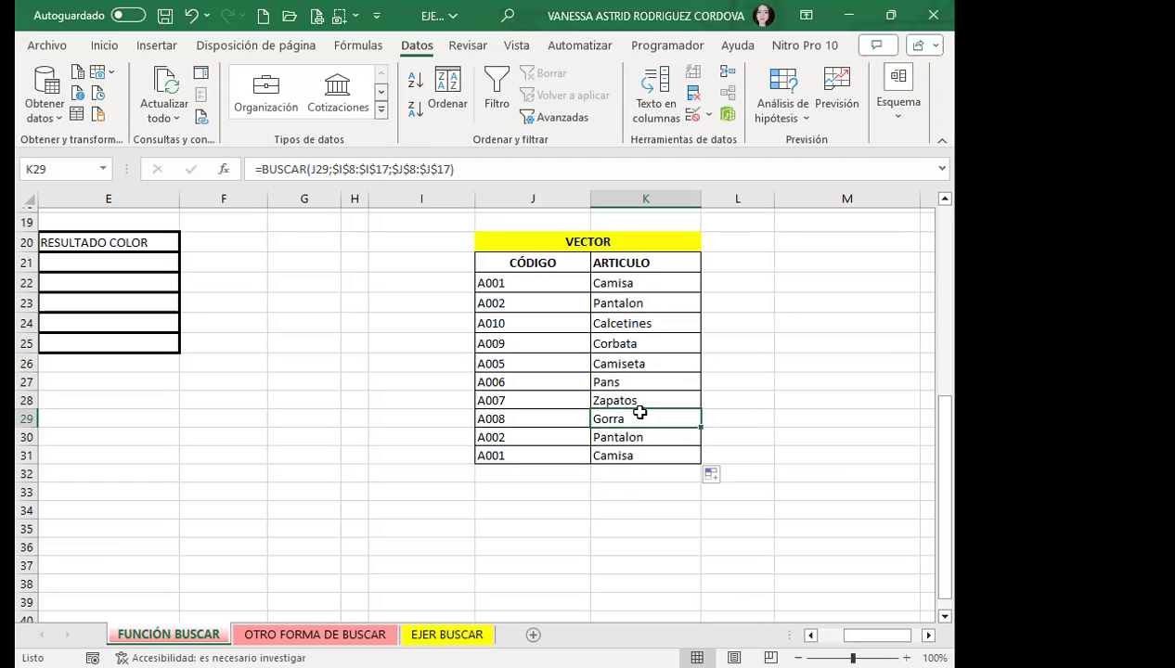
# - Review the codes, articles and prices in the source article table in I7:K17
pyautogui.scroll(6, 425, 419)
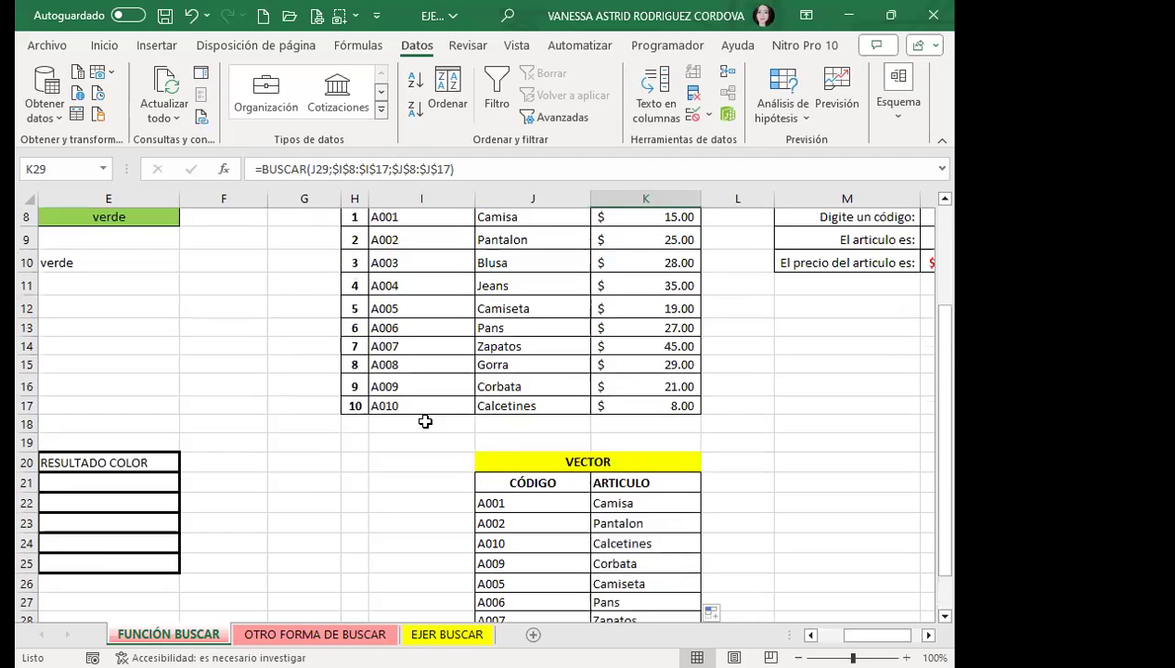
pyautogui.click(478, 244)
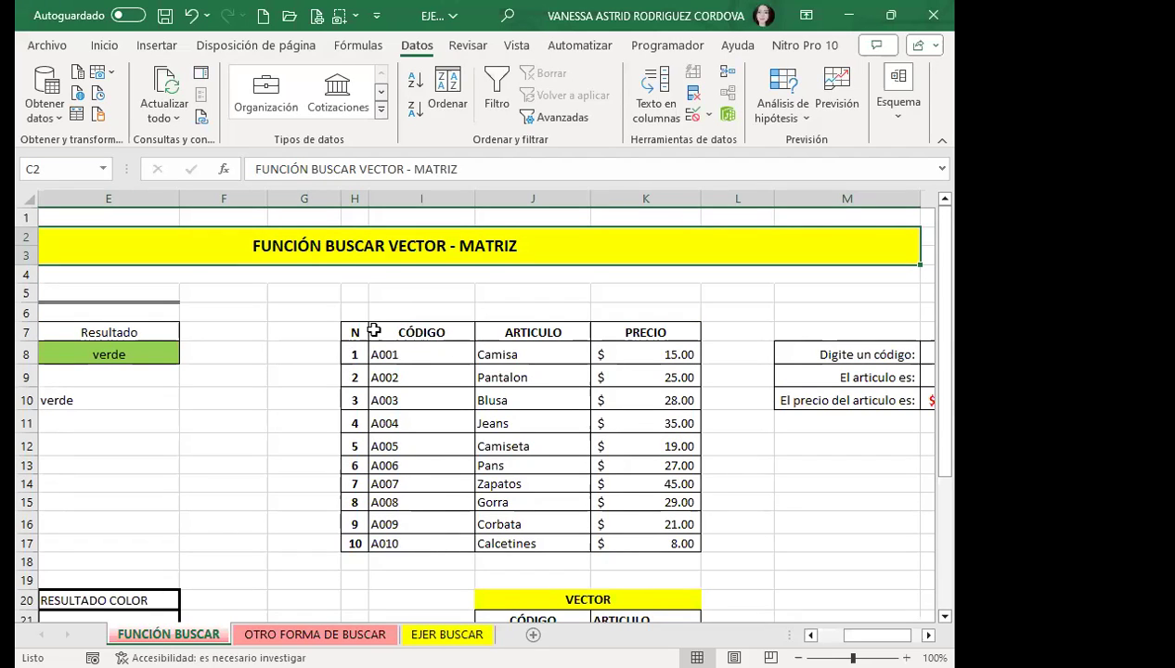
pyautogui.scroll(-2, 469, 293)
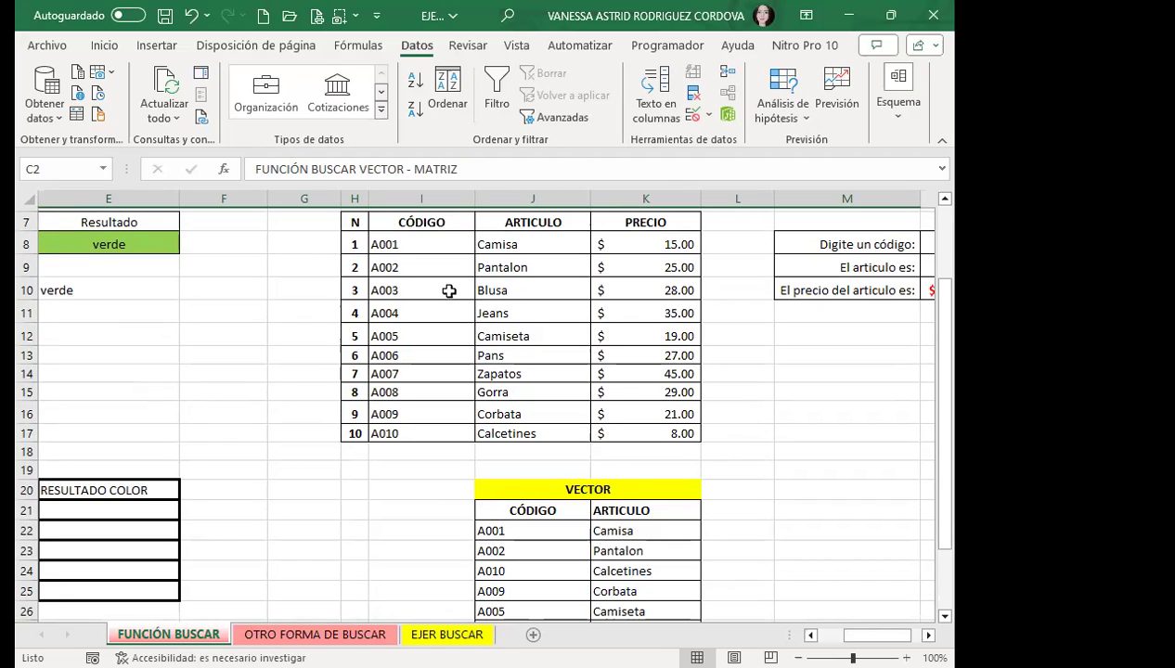
pyautogui.moveTo(397, 243); pyautogui.dragTo(537, 425)
pyautogui.click(534, 394)
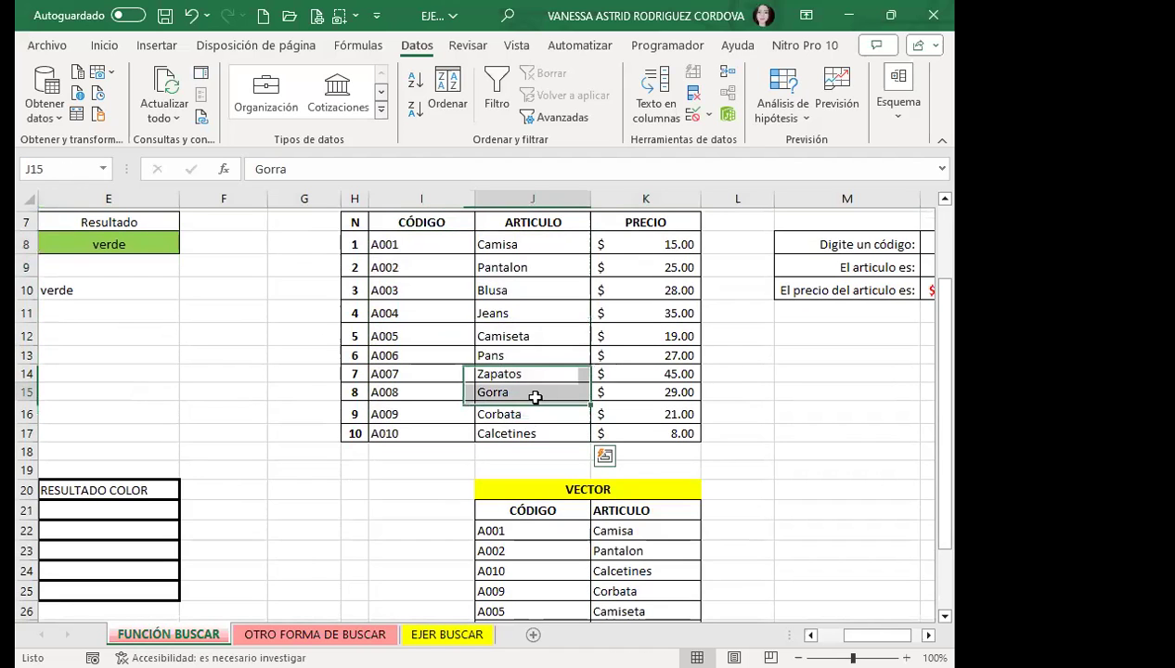
pyautogui.click(529, 246)
pyautogui.click(622, 244)
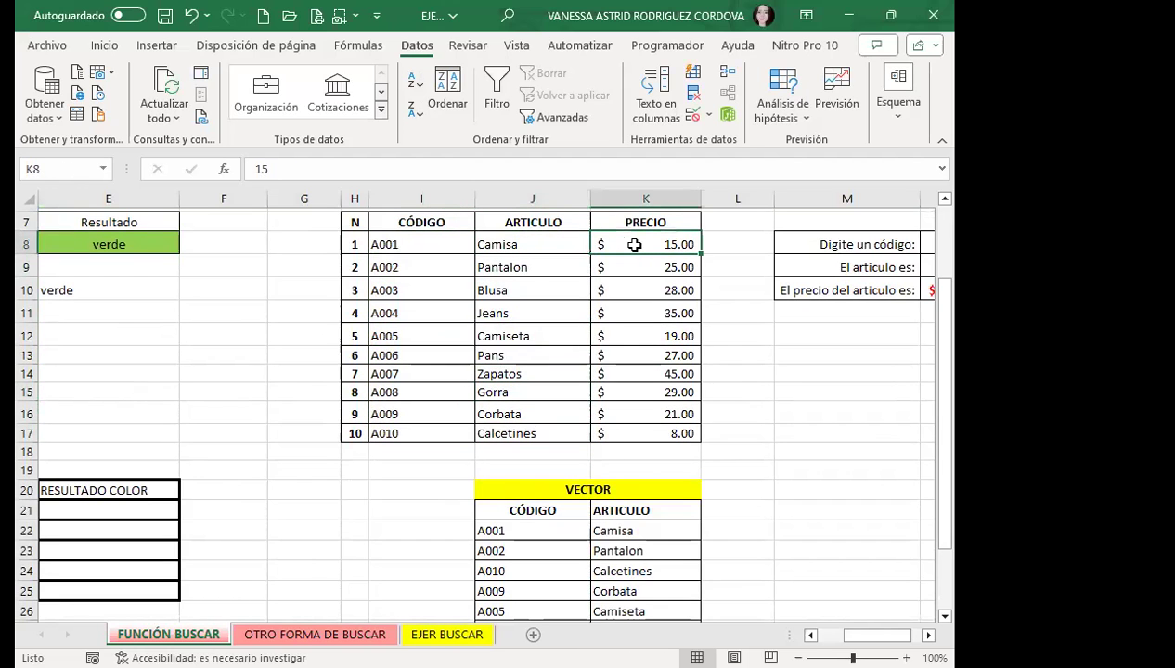
pyautogui.scroll(-1, 650, 436)
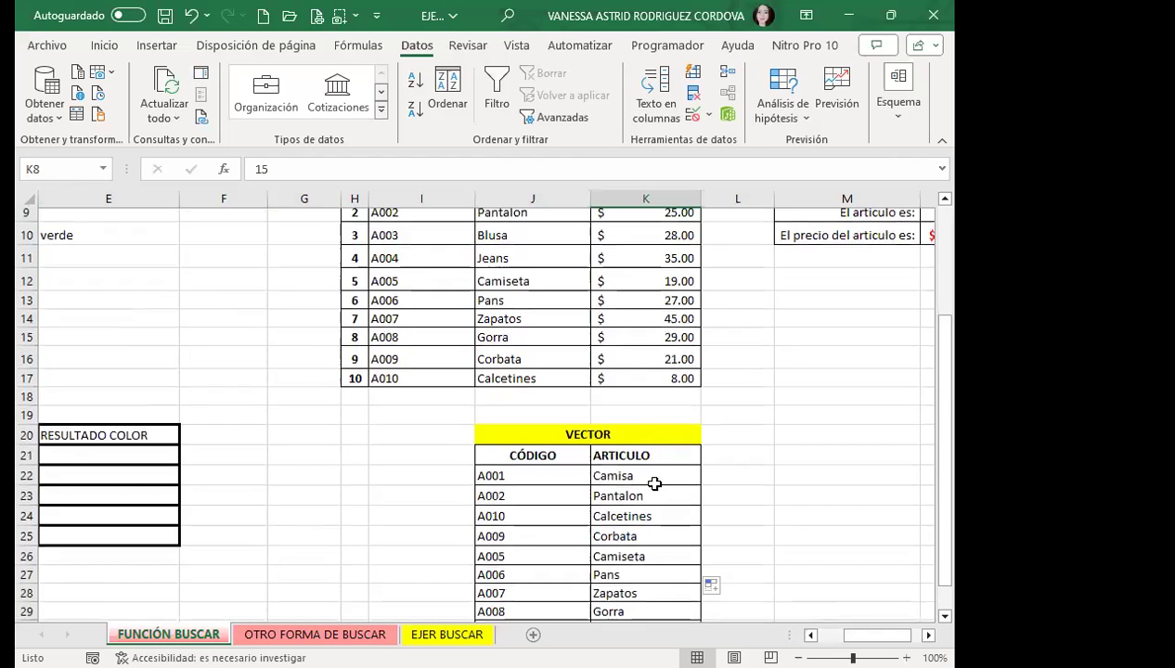
# - Compare the absolute ranges in the K22 BUSCAR formula with the CÓDIGO, ARTICULO and PRECIO columns of the source table
pyautogui.click(650, 477)
pyautogui.scroll(-2, 685, 483)
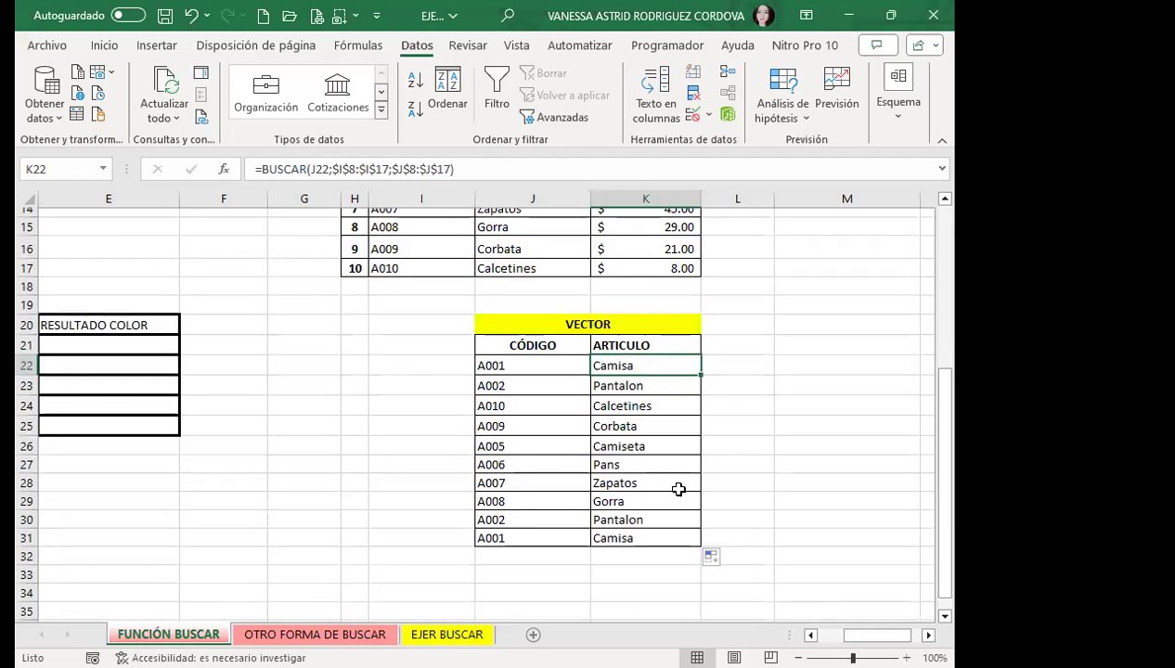
pyautogui.scroll(2, 524, 341)
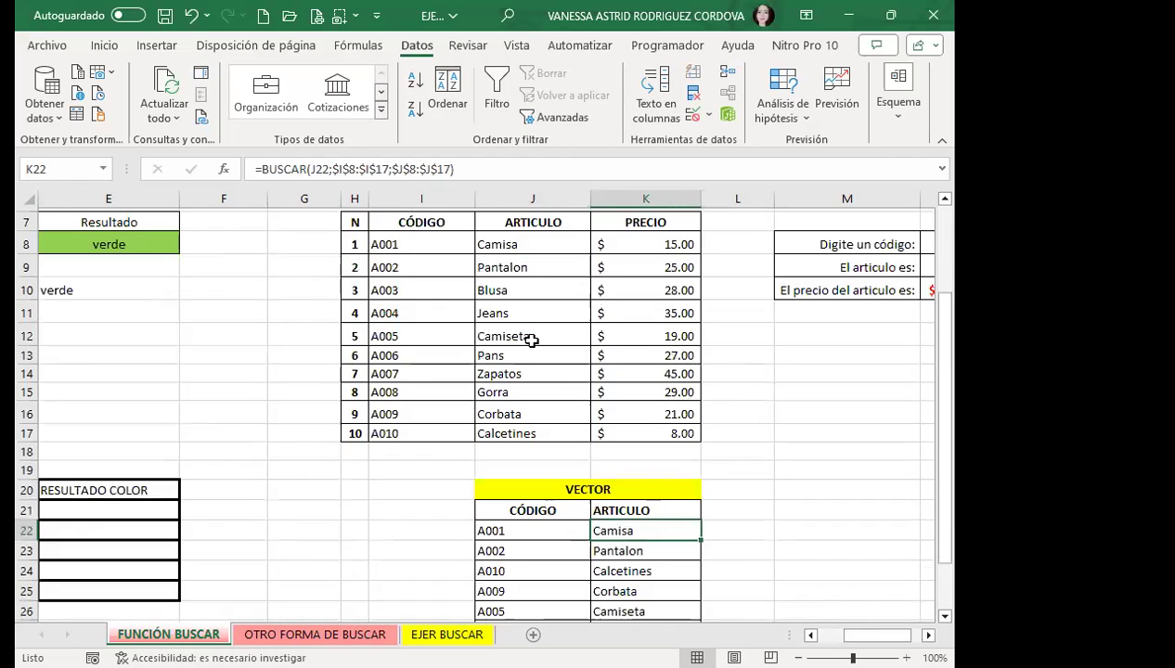
pyautogui.scroll(-2, 594, 457)
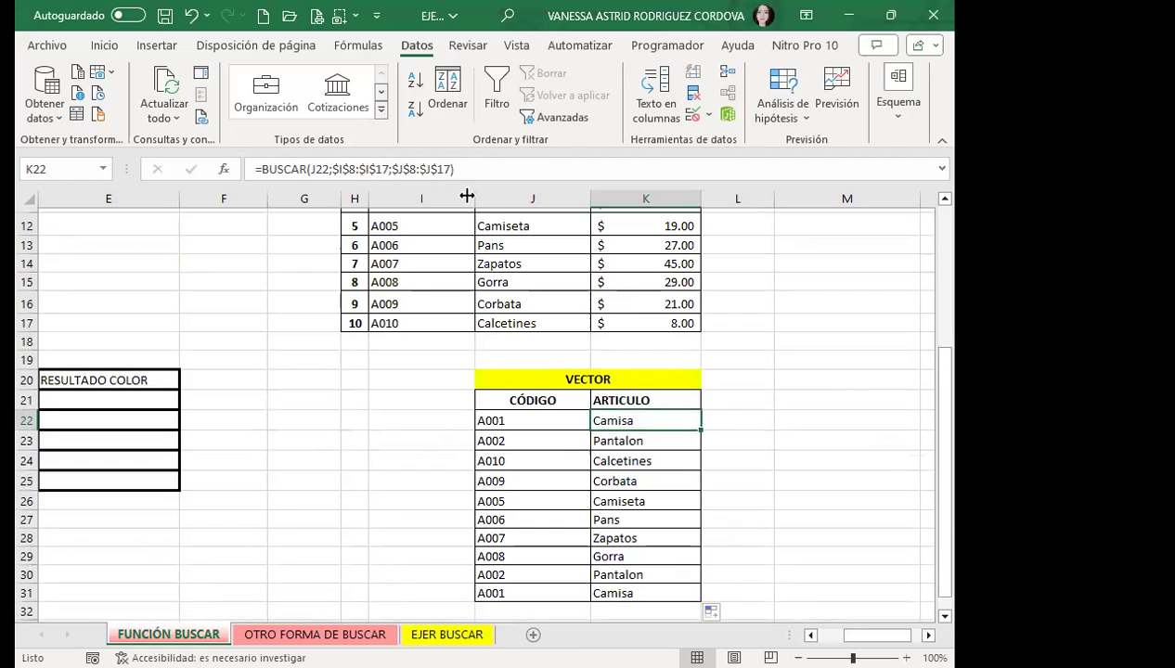
pyautogui.scroll(1, 505, 318)
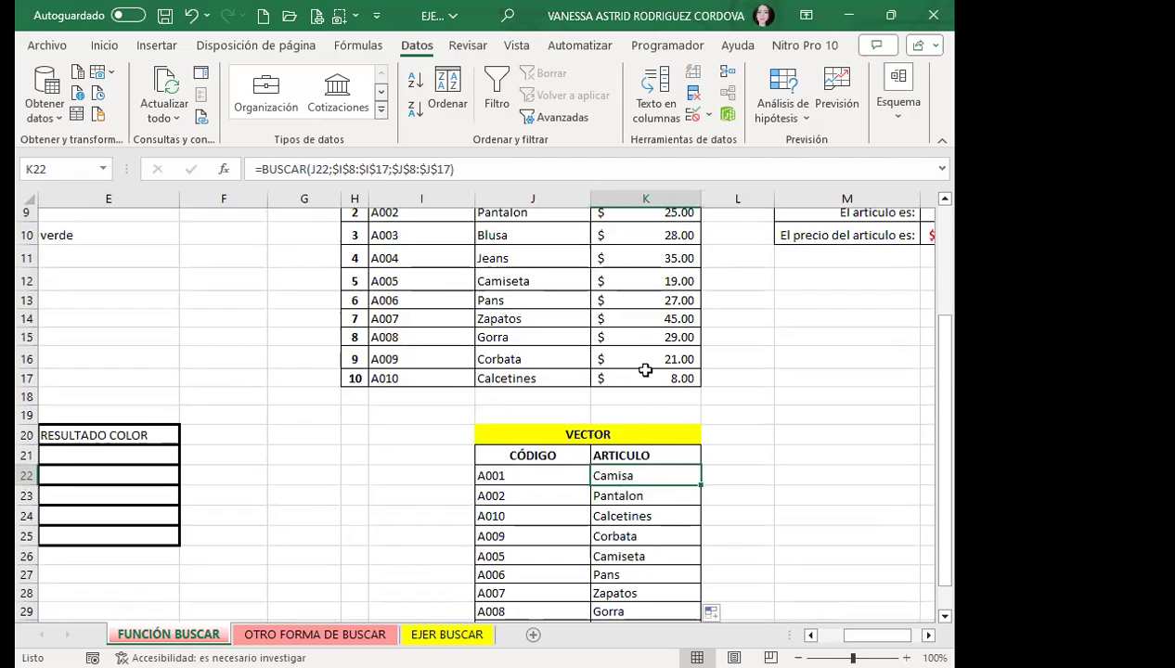
pyautogui.scroll(3, 645, 371)
pyautogui.scroll(-3, 608, 469)
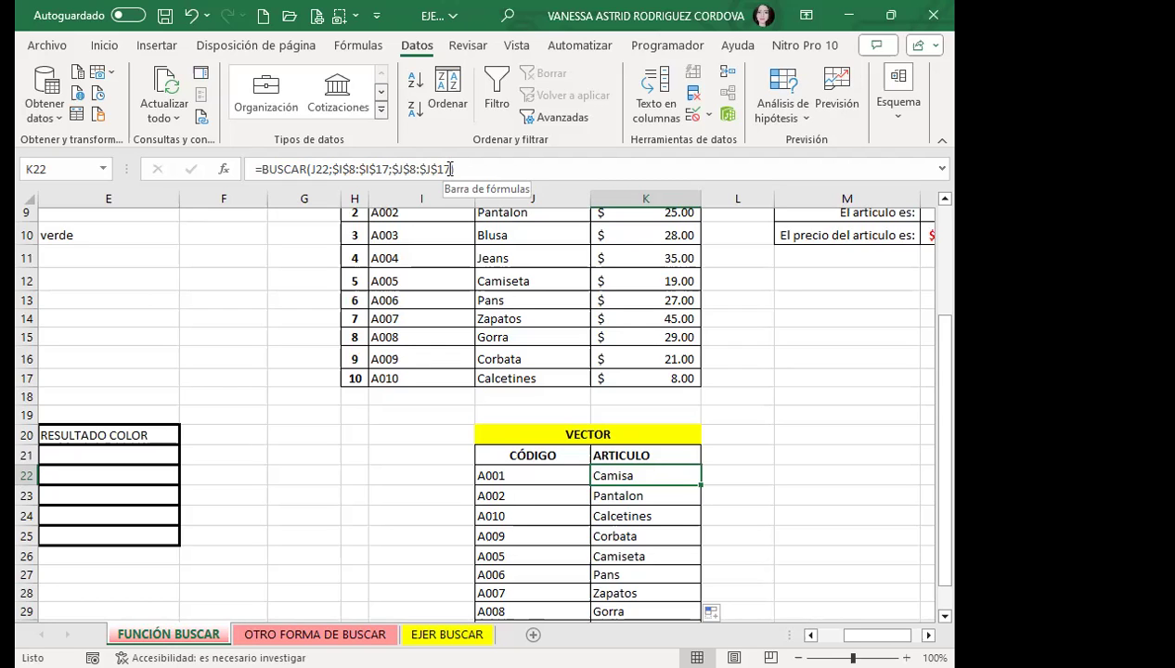
pyautogui.scroll(3, 477, 270)
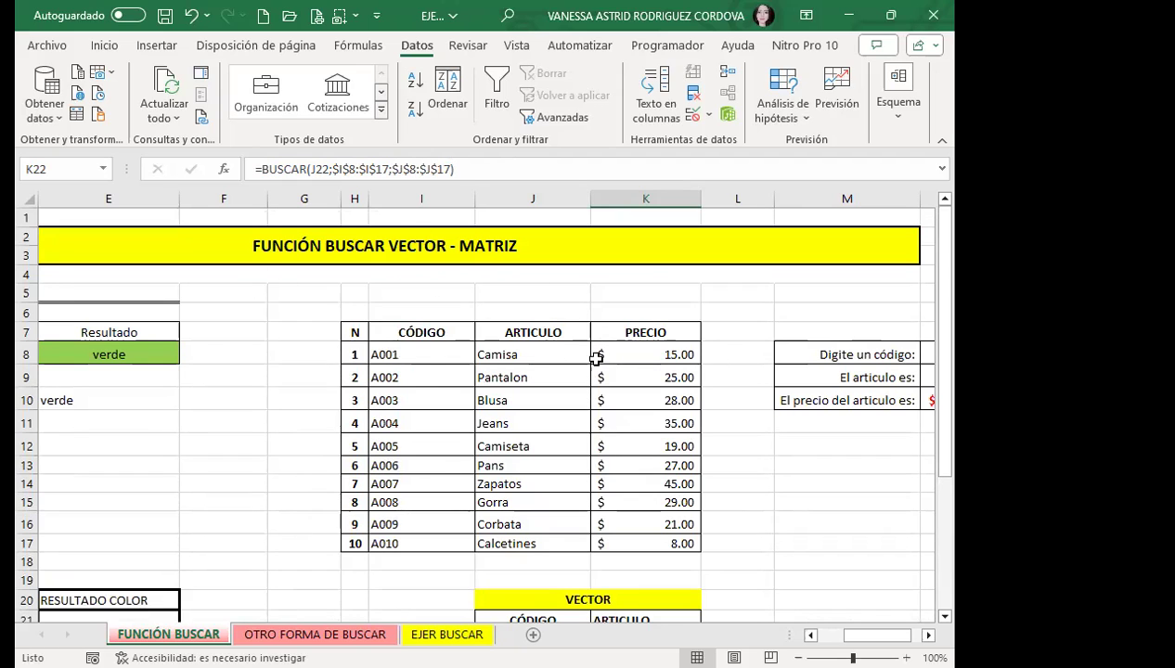
pyautogui.click(655, 326)
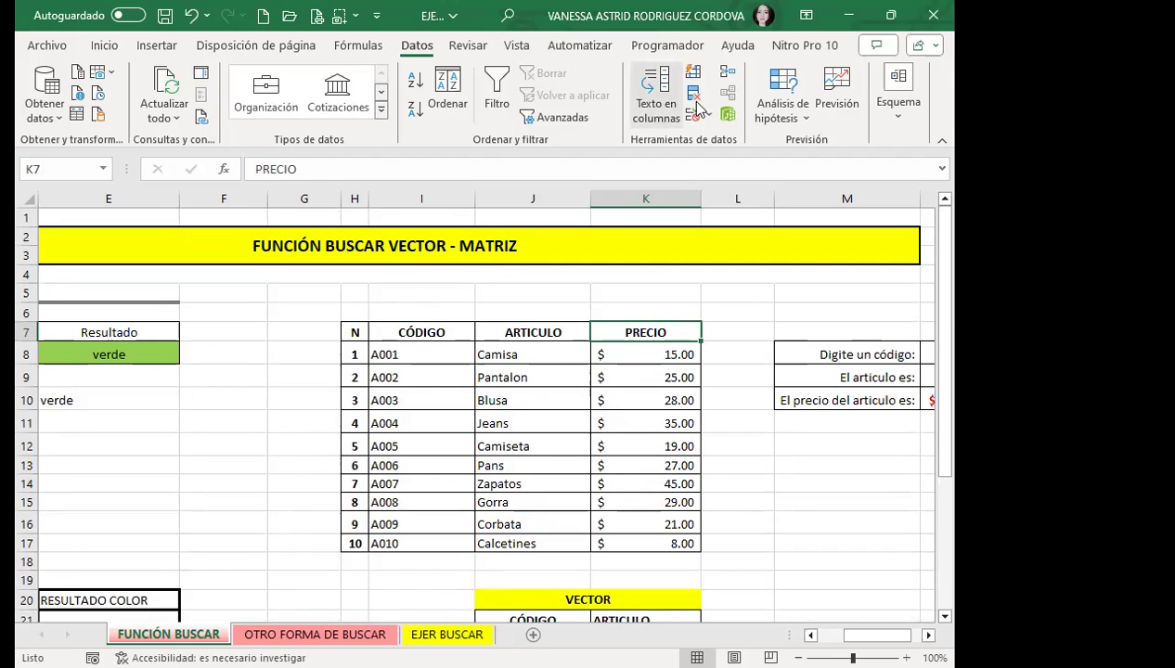
pyautogui.click(713, 331)
pyautogui.click(833, 326)
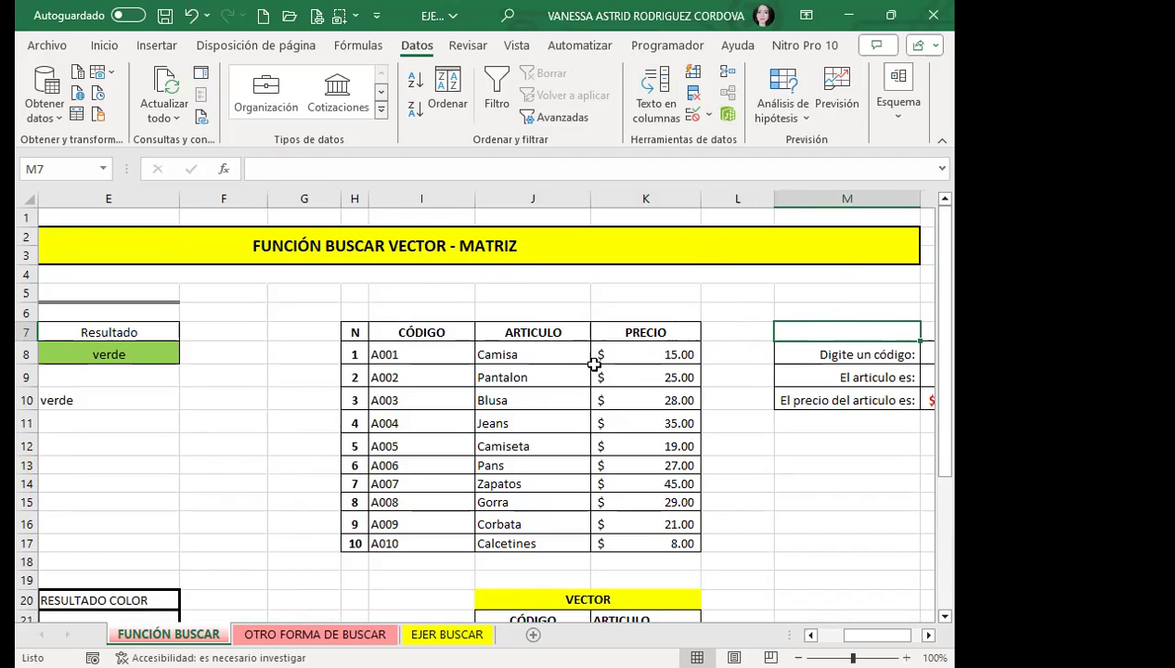
pyautogui.scroll(-4, 594, 364)
# - Check the copied BUSCAR formulas across the ARTICULO column of the VECTOR table, from K22 to K31
pyautogui.click(650, 369)
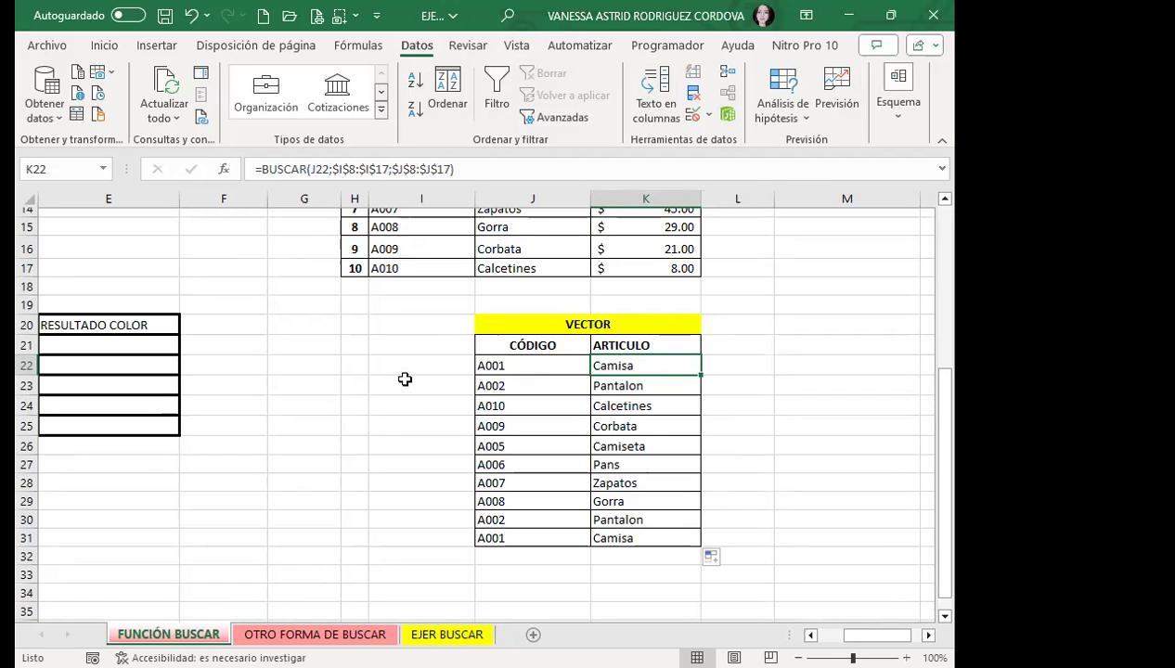
pyautogui.scroll(-3, 406, 381)
pyautogui.scroll(1, 608, 451)
pyautogui.scroll(1, 611, 444)
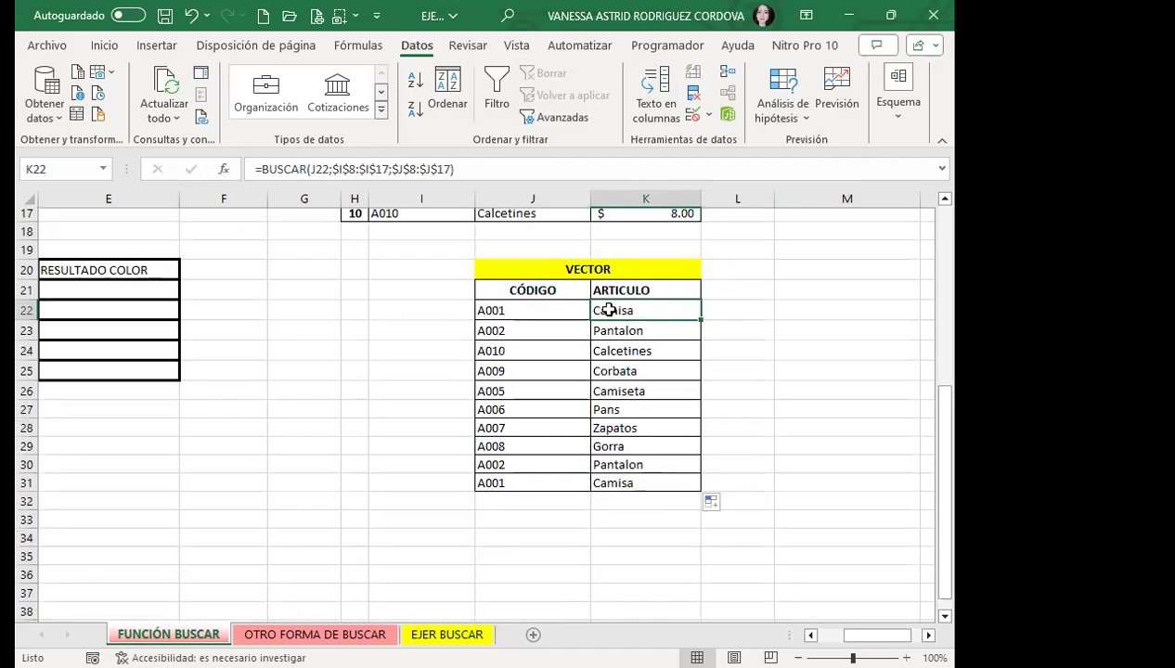
pyautogui.click(650, 351)
pyautogui.click(654, 390)
pyautogui.click(646, 428)
pyautogui.click(614, 481)
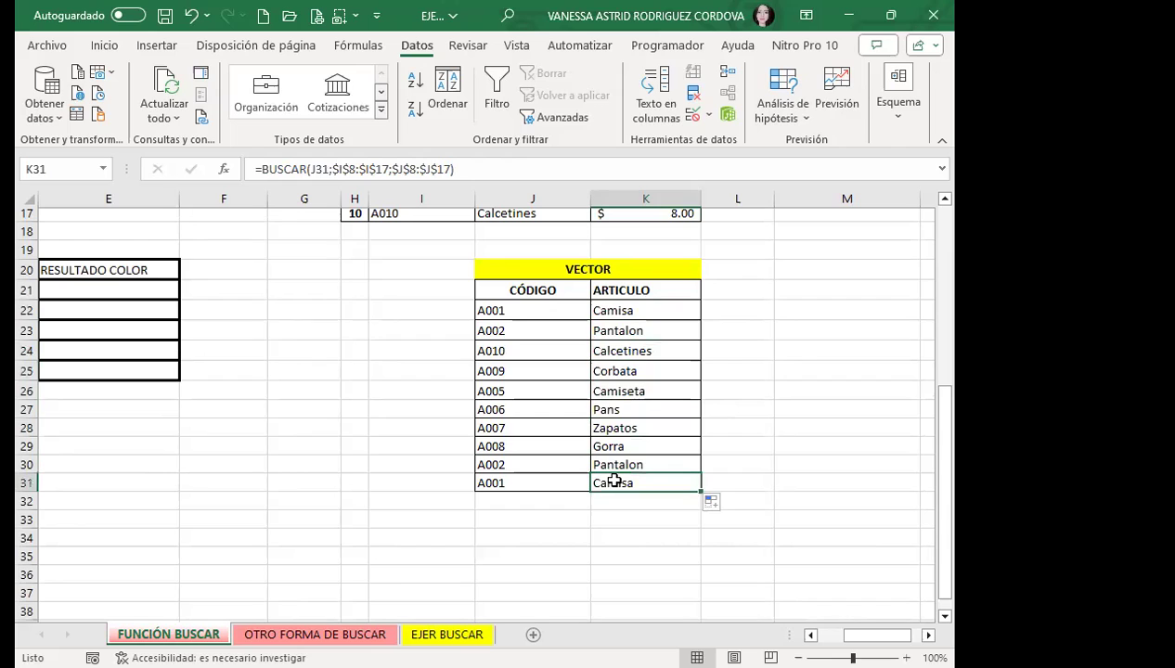
pyautogui.click(605, 425)
pyautogui.click(613, 334)
pyautogui.click(675, 313)
pyautogui.click(638, 425)
pyautogui.click(618, 486)
pyautogui.scroll(5, 257, 424)
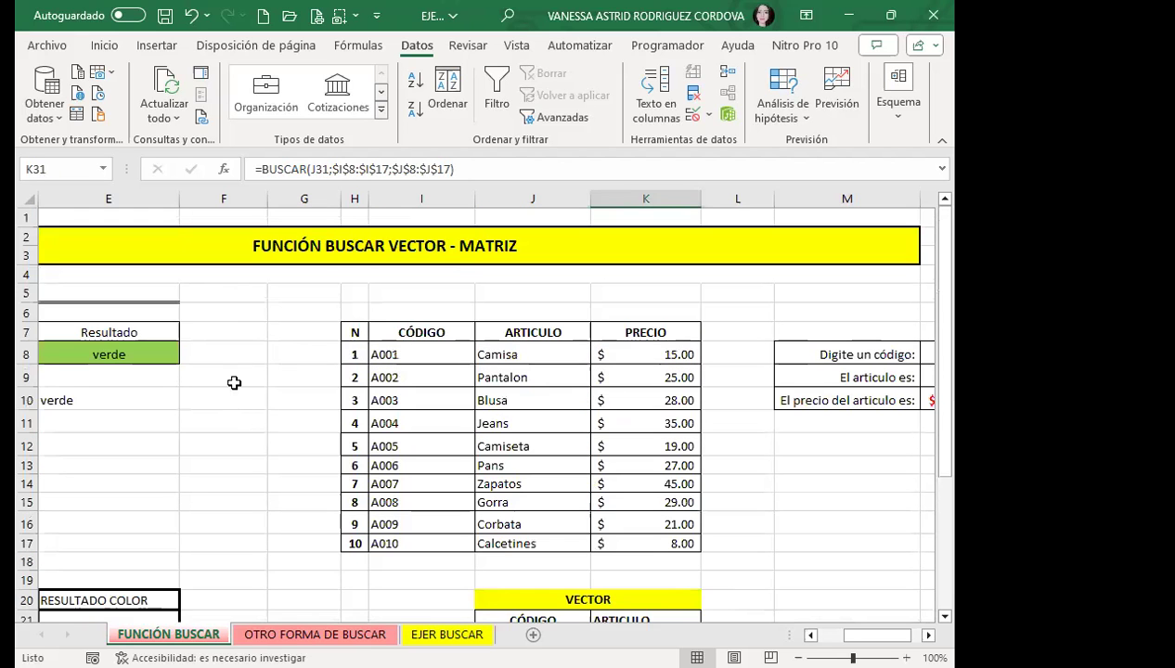
# - Start a BUSCAR formula in E21 of the RESULTADO COLOR table with D21 as the lookup value
pyautogui.scroll(-4, 242, 399)
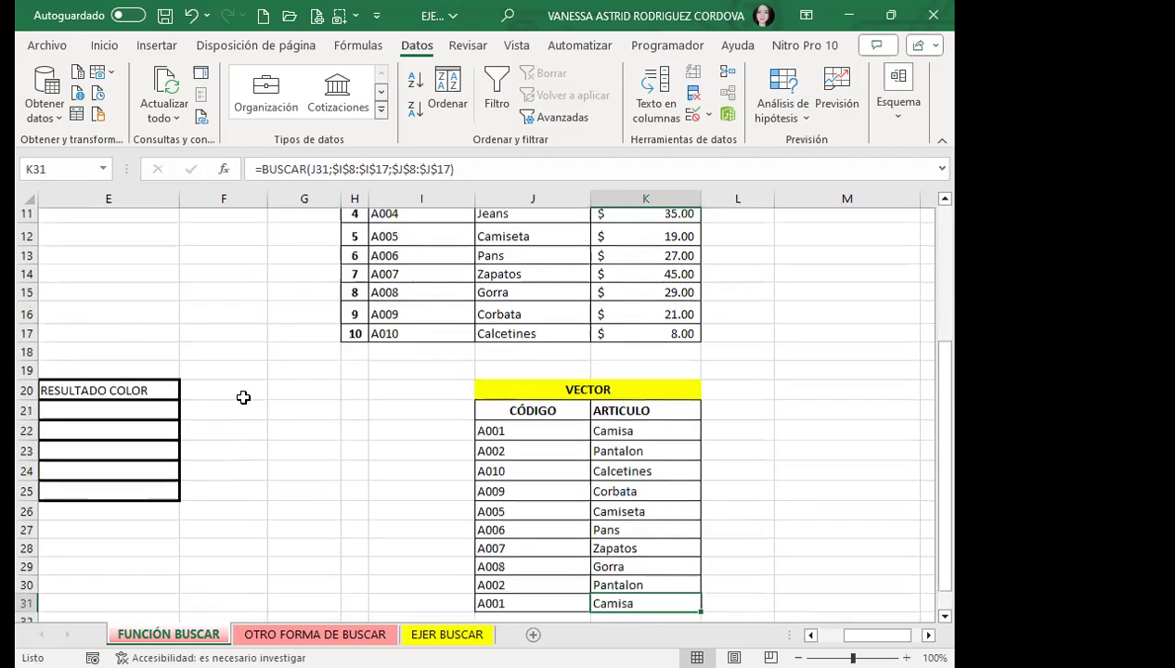
pyautogui.moveTo(877, 635); pyautogui.dragTo(850, 635)
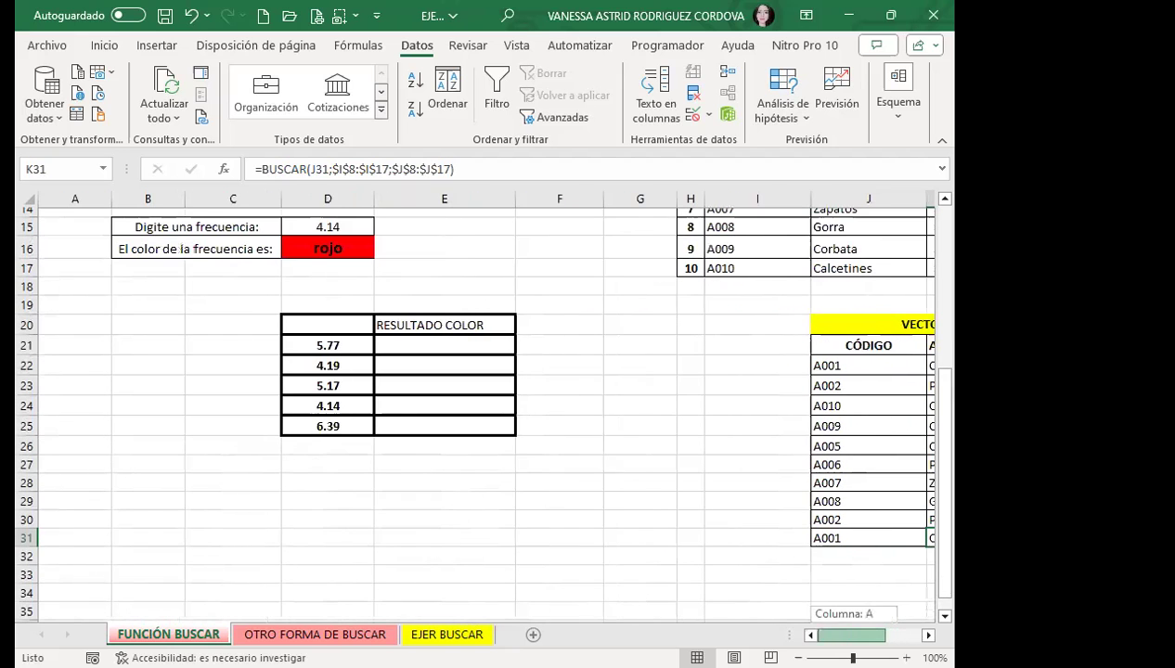
pyautogui.click(427, 350)
pyautogui.scroll(2, 575, 408)
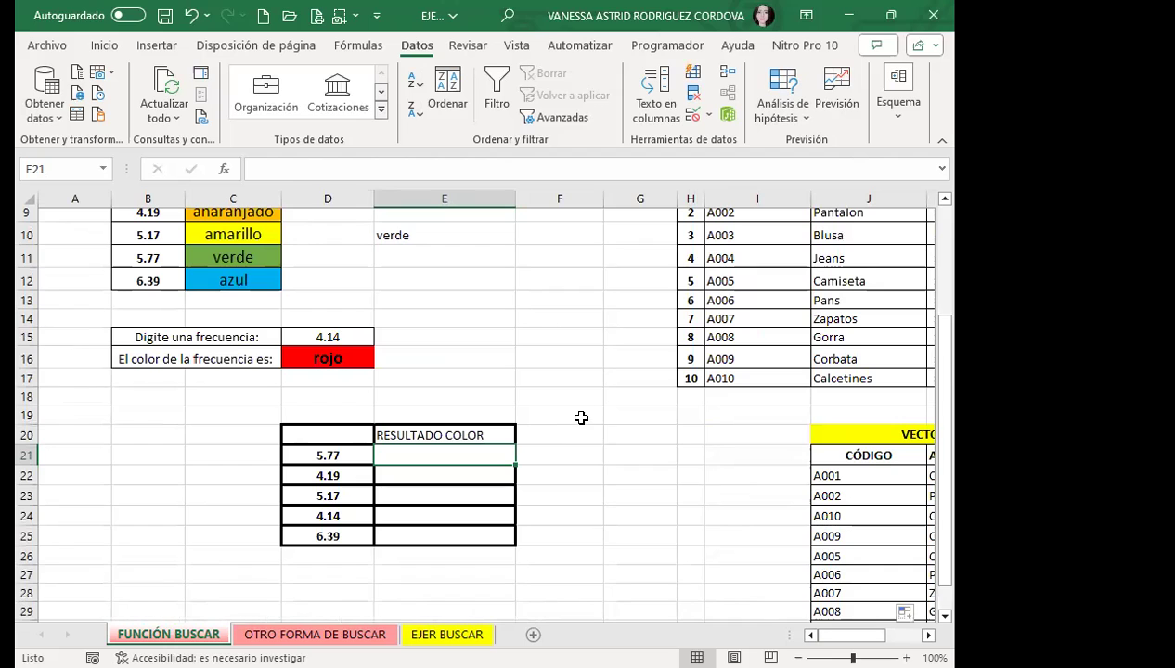
pyautogui.write('=')
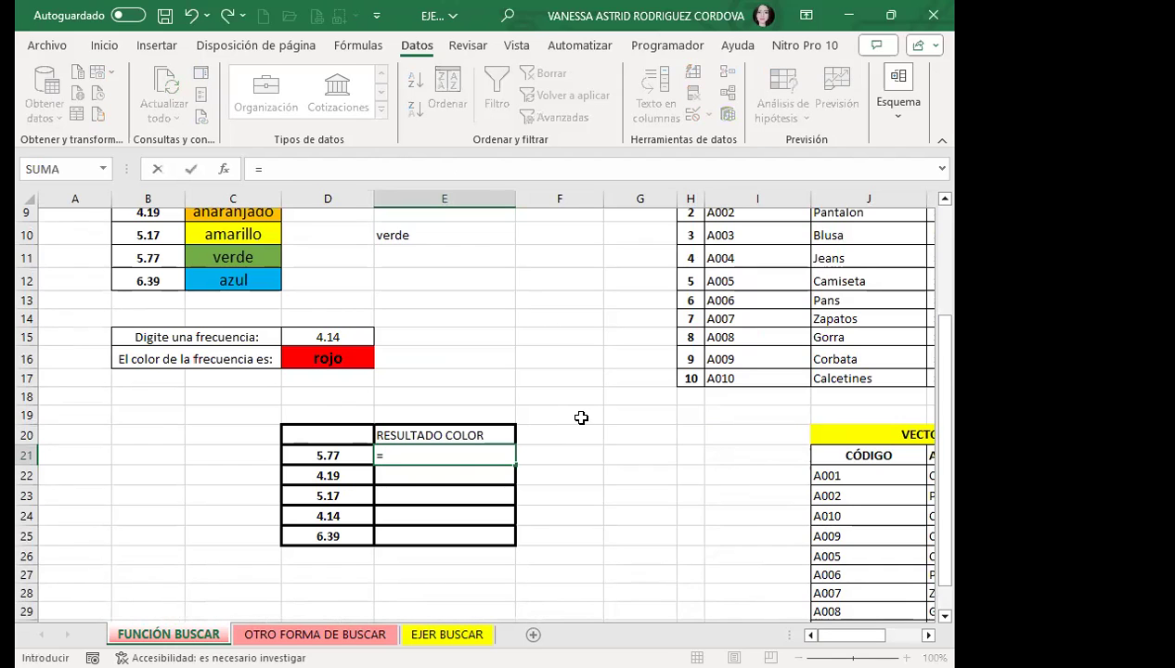
pyautogui.write('BUSC')
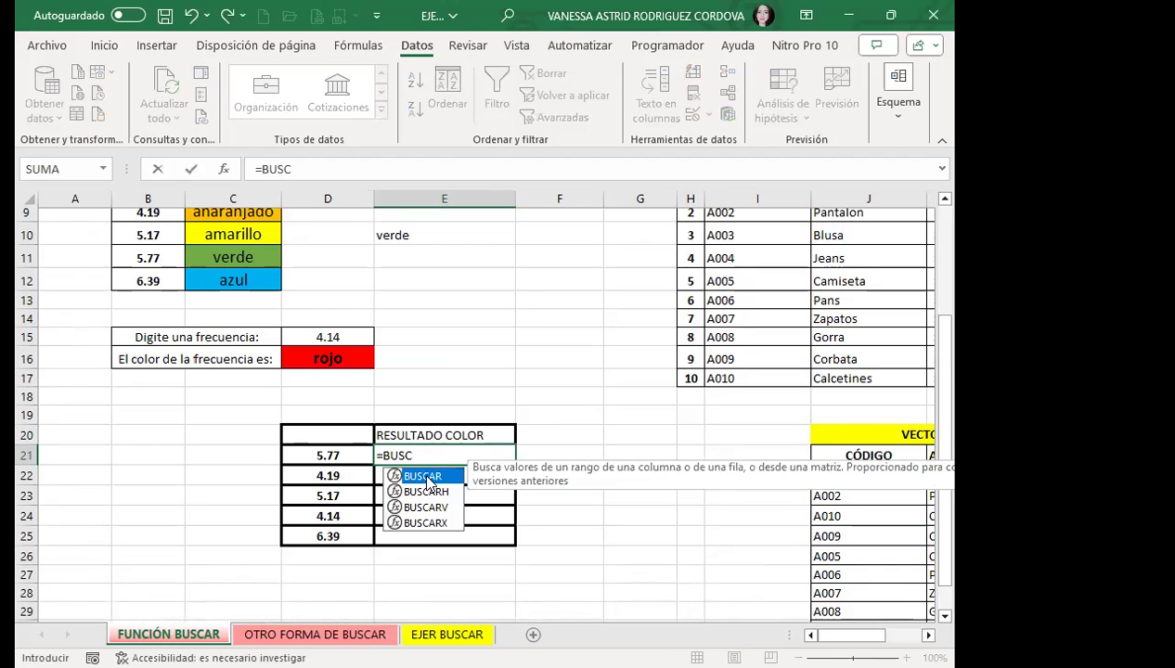
pyautogui.press('Tab')
pyautogui.click(348, 456)
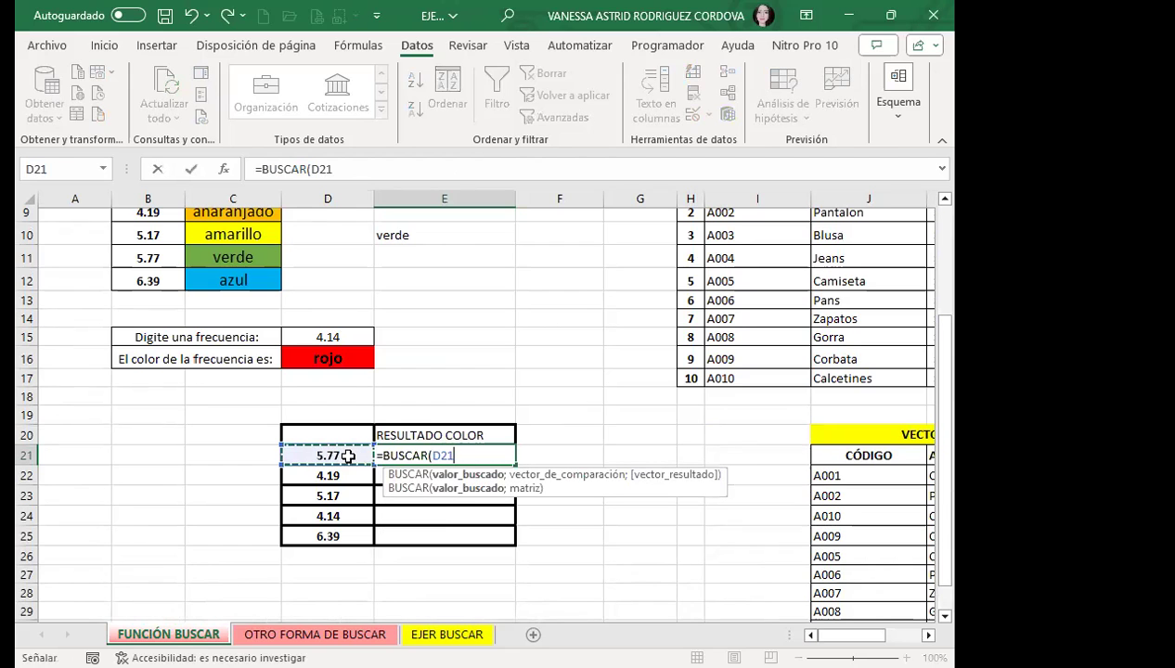
# - Complete the E21 formula with the frequency and color table as an absolute matrix: =BUSCAR(D21;$B$8:$C$12)
pyautogui.scroll(3, 348, 456)
pyautogui.write(';')
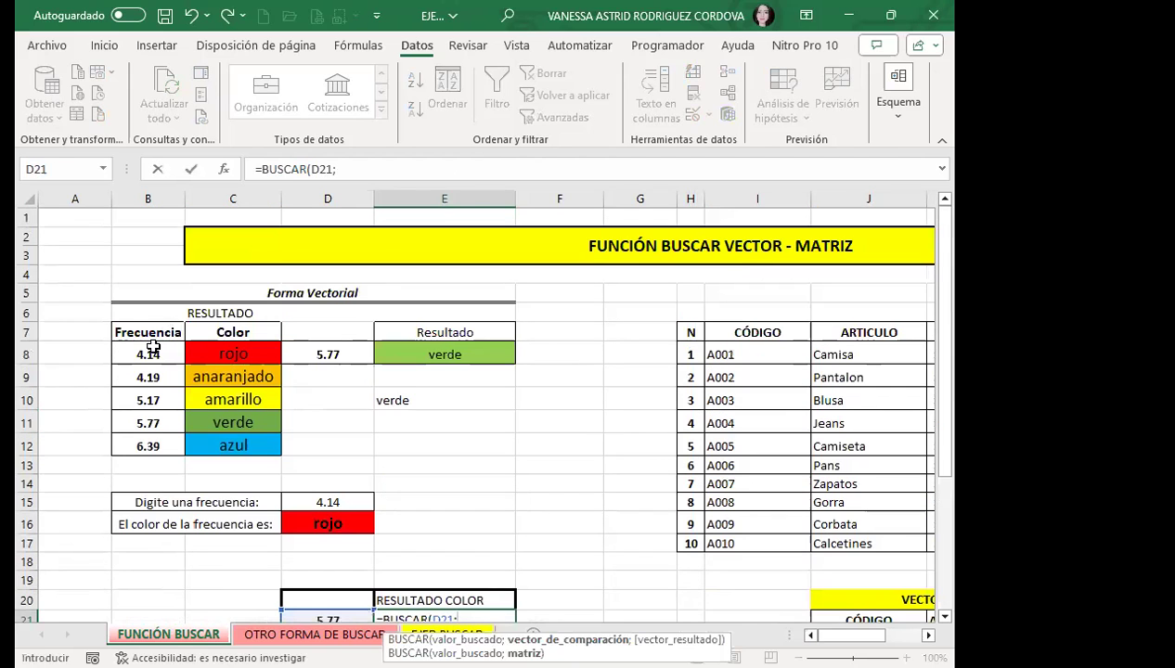
pyautogui.click(172, 354)
pyautogui.keyDown('shift'); pyautogui.click(233, 450); pyautogui.keyUp('shift')
pyautogui.scroll(-3, 535, 438)
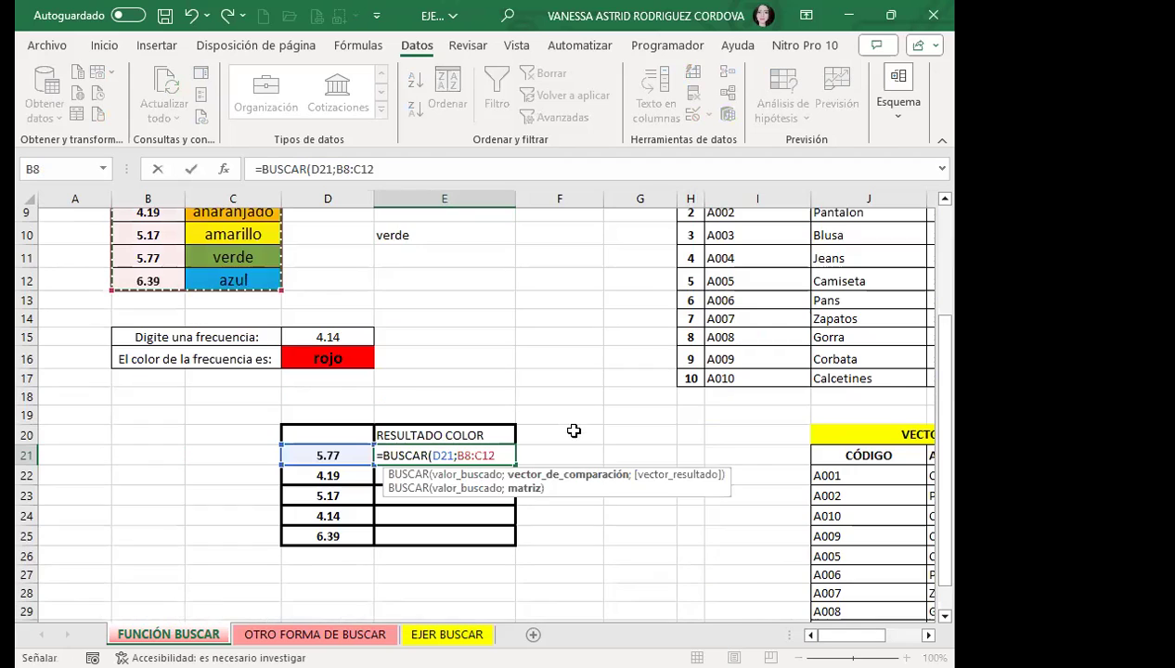
pyautogui.press('F4')
pyautogui.press('Return')
# - Fill the E21 color lookup formula down through E25
pyautogui.click(434, 454)
pyautogui.doubleClick(522, 455)
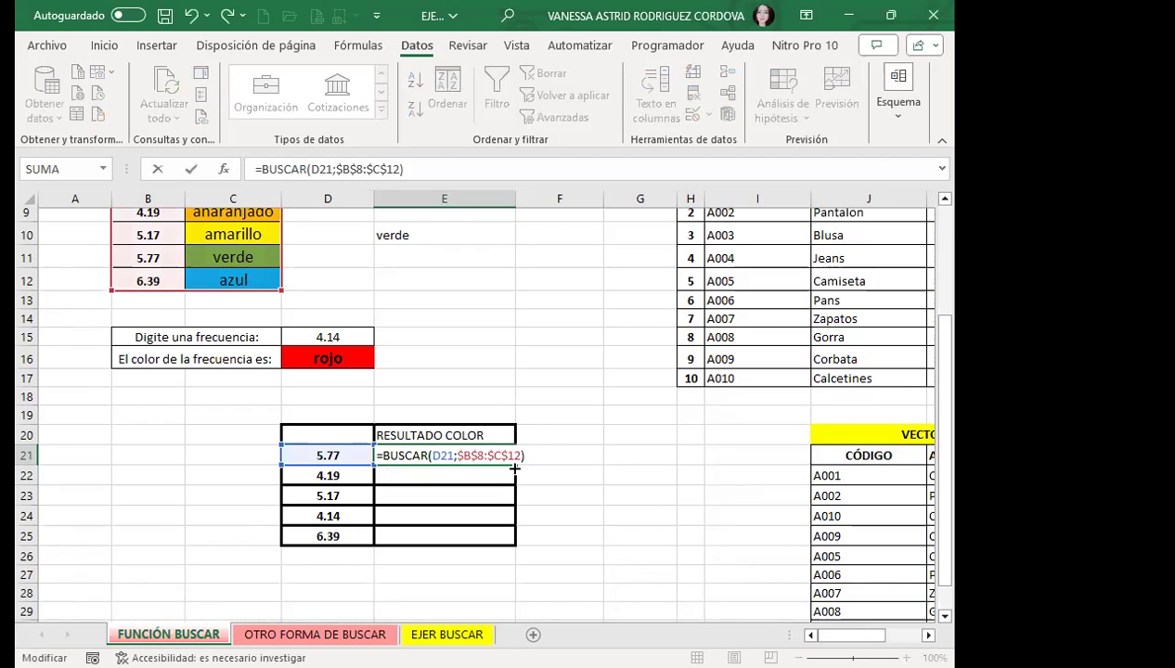
pyautogui.press('Return')
pyautogui.click(501, 457)
pyautogui.moveTo(514, 464); pyautogui.dragTo(492, 496)
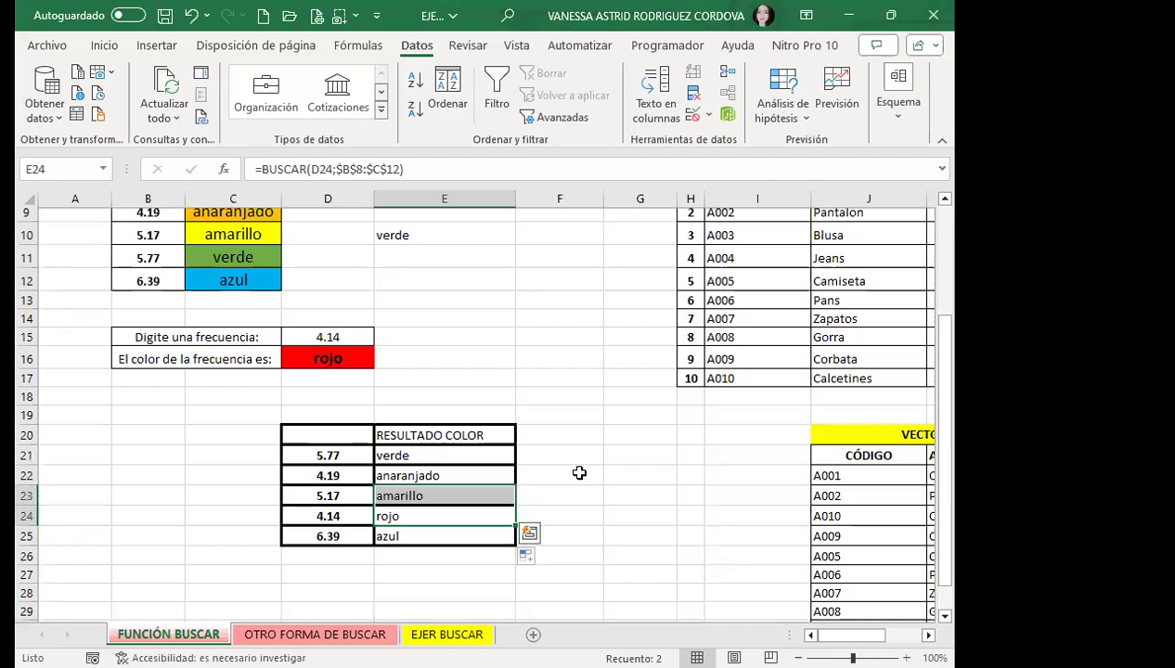
pyautogui.click(579, 473)
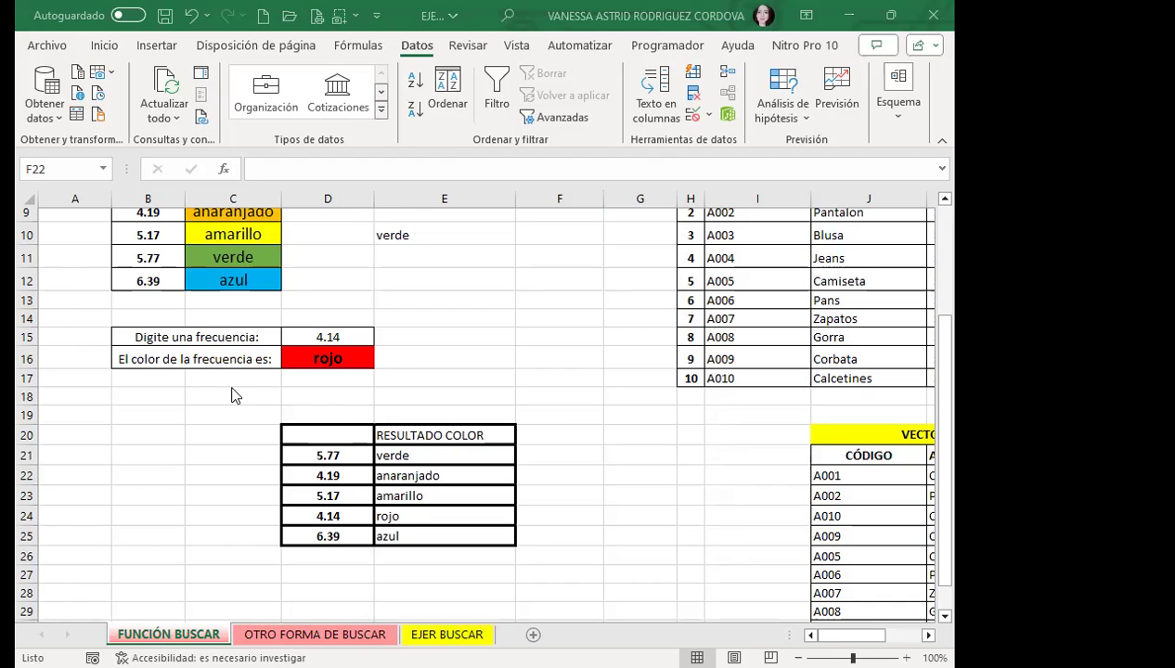
# - Open the OTRO FORMA DE BUSCAR sheet and review its prize list and the winners table with accumulated points
pyautogui.click(314, 635)
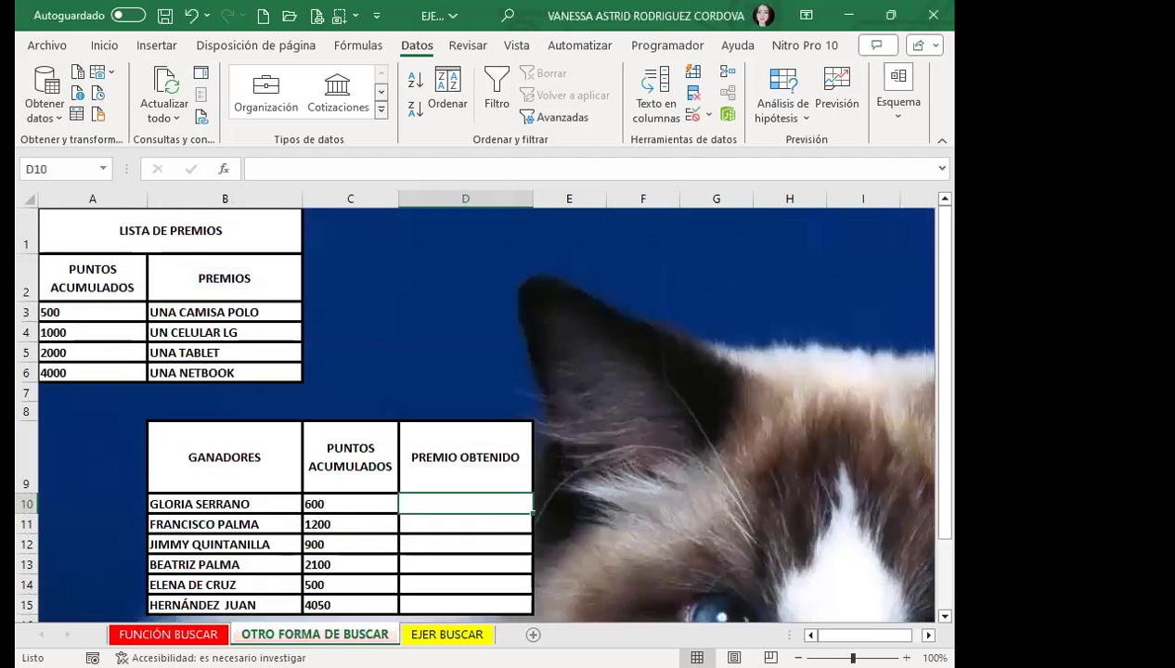
pyautogui.scroll(-1, 329, 429)
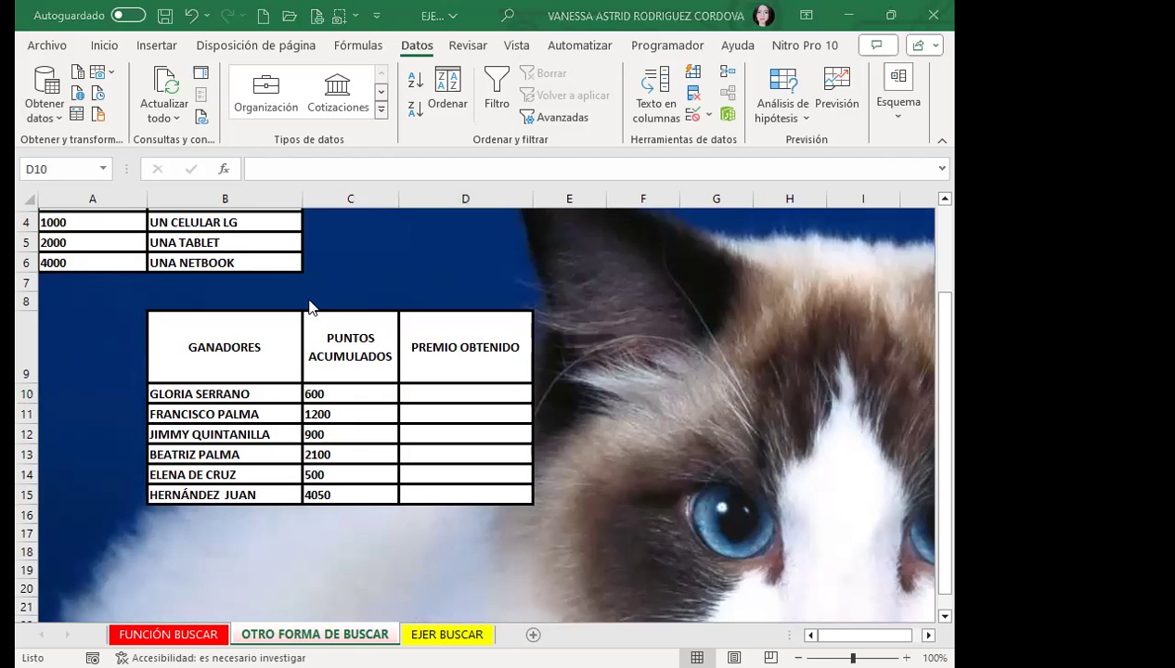
pyautogui.scroll(1, 312, 306)
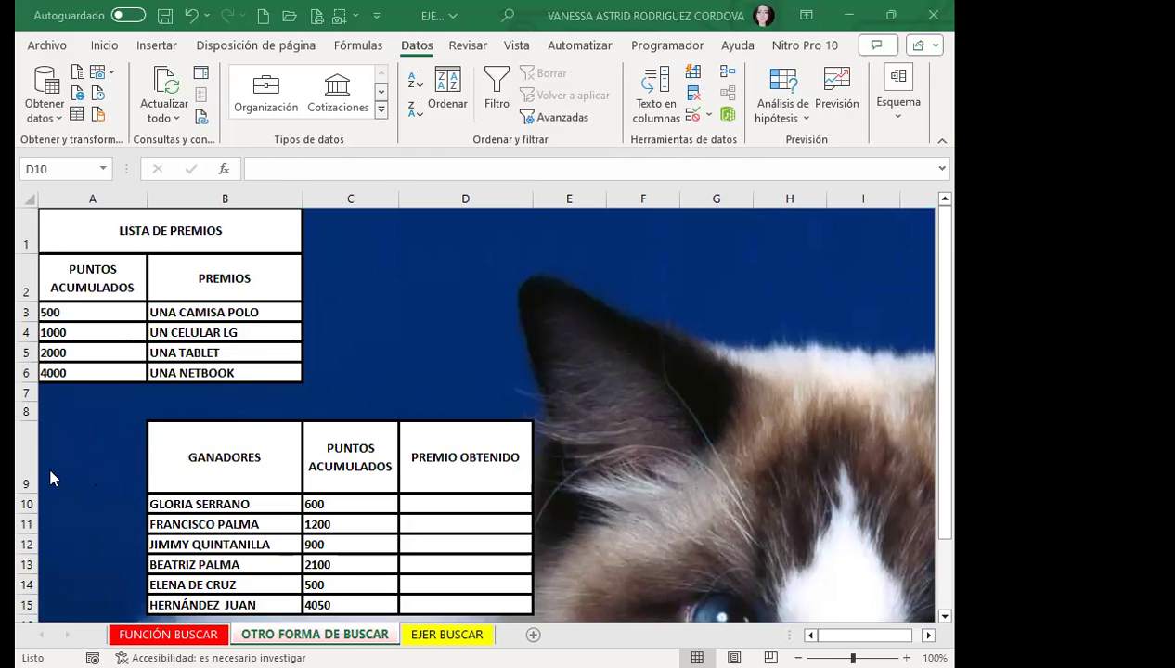
pyautogui.click(126, 292)
pyautogui.scroll(-1, 58, 260)
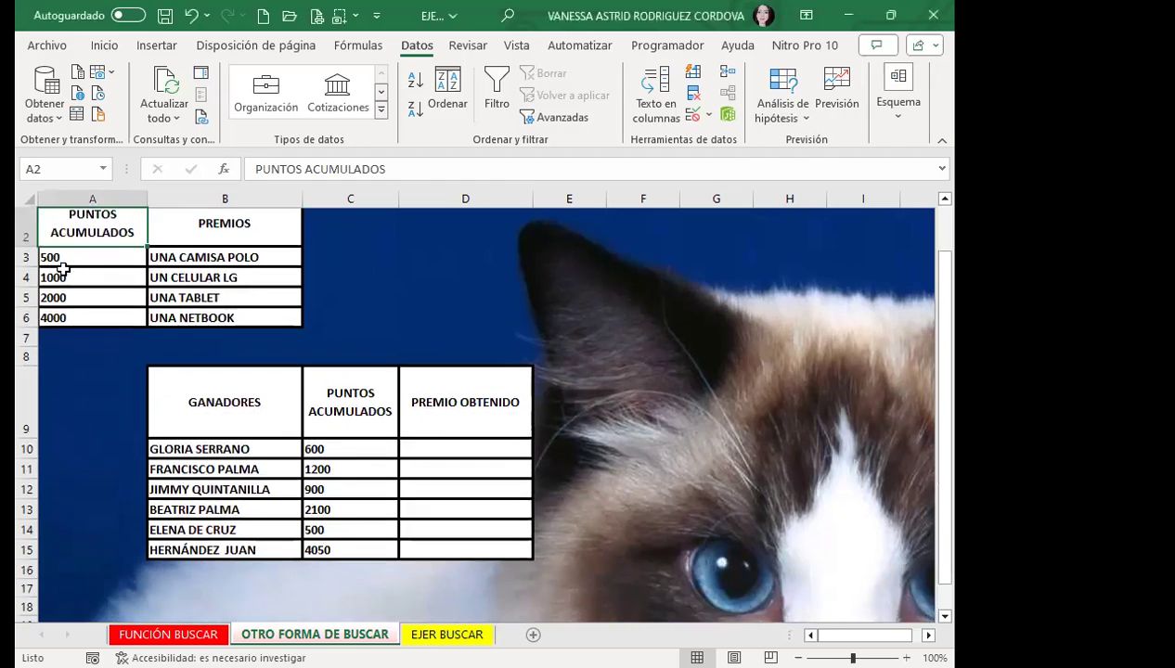
pyautogui.scroll(1, 104, 271)
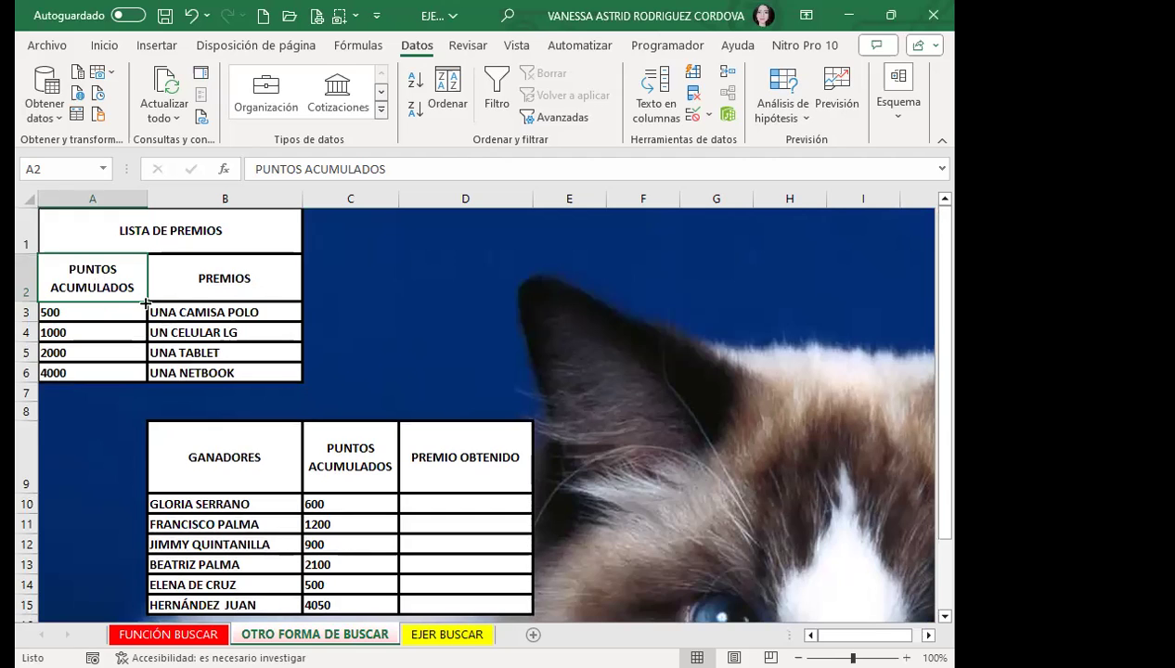
pyautogui.click(284, 315)
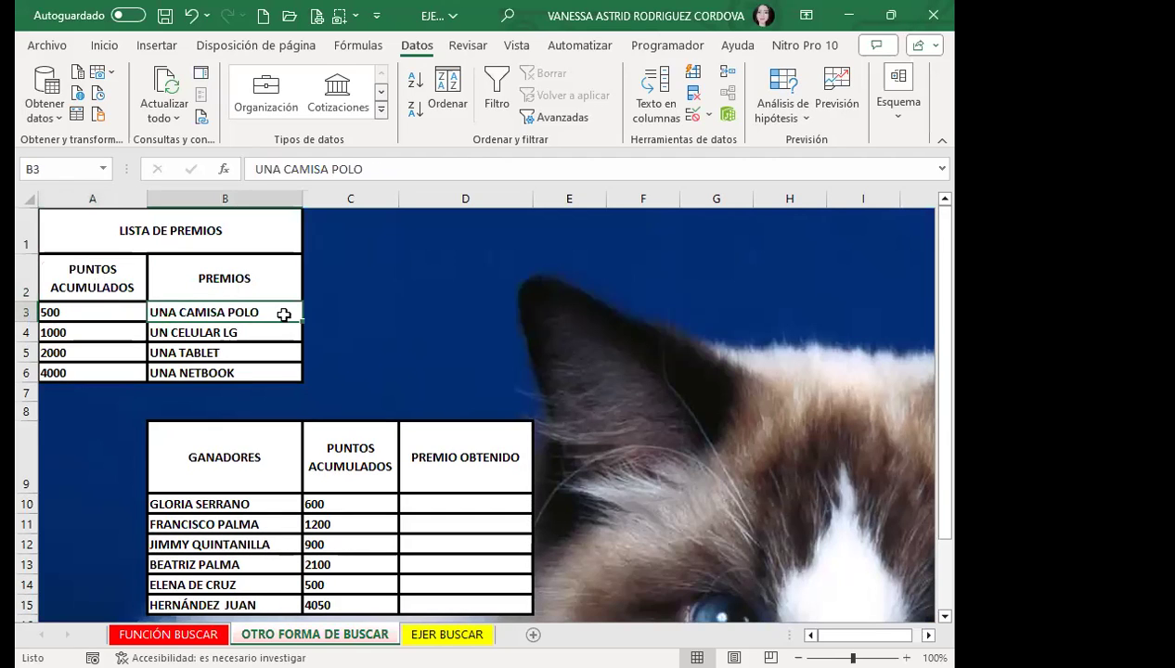
# - Review the points thresholds and their matching prizes in rows 4 to 6 of the LISTA DE PREMIOS table
pyautogui.click(70, 333)
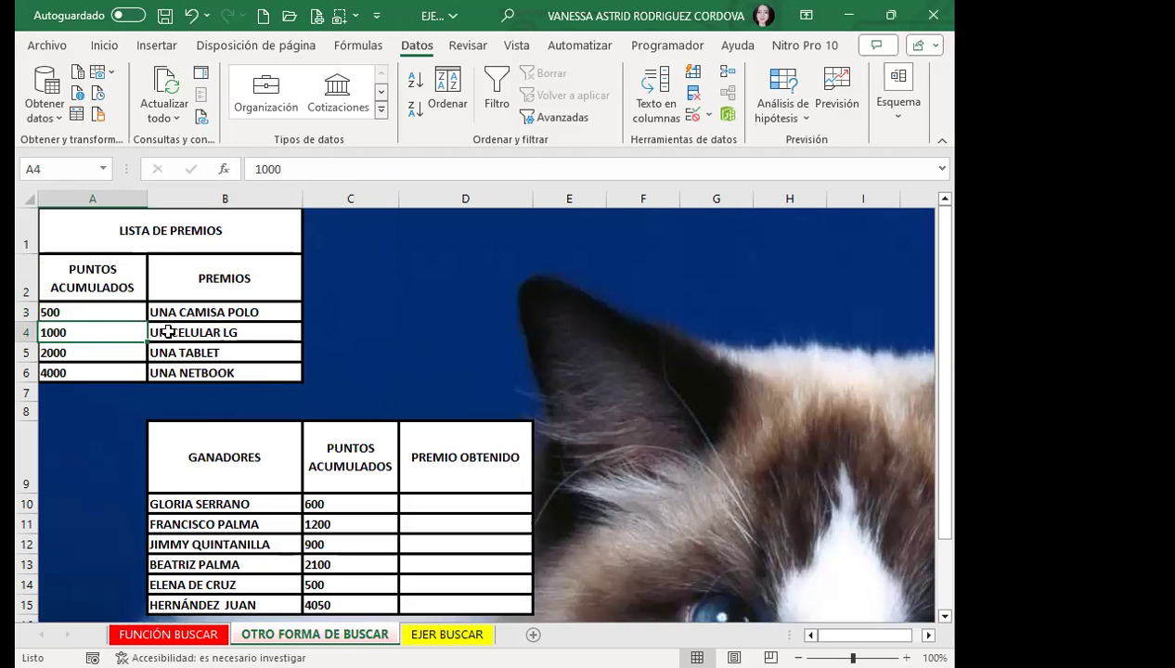
pyautogui.click(258, 332)
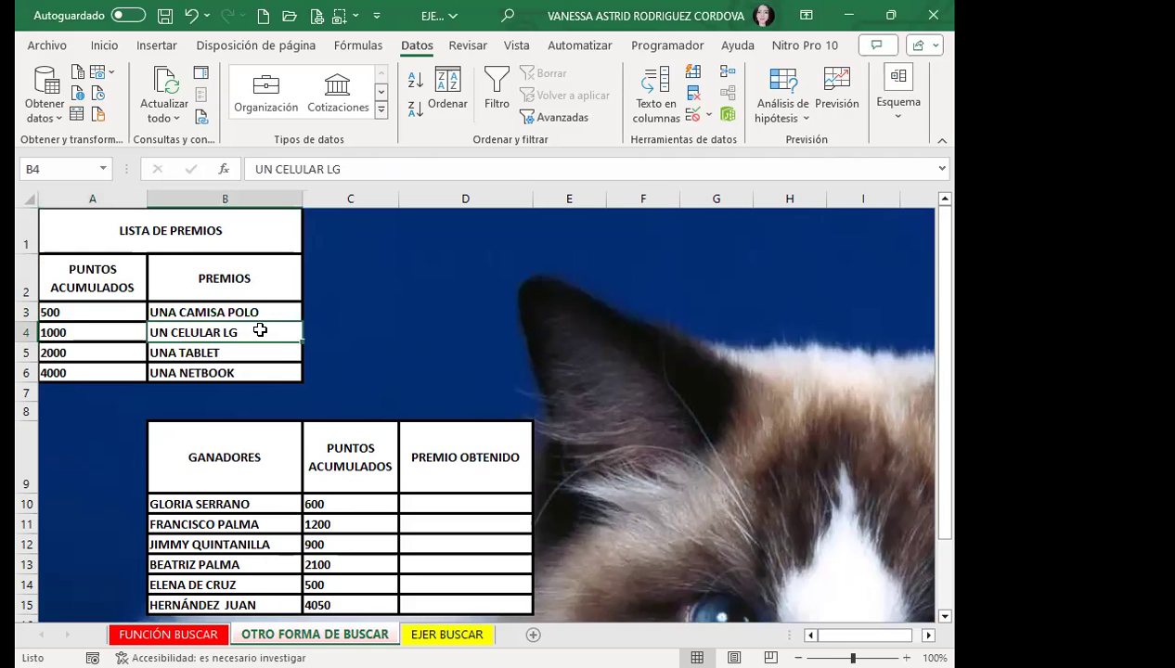
pyautogui.click(70, 352)
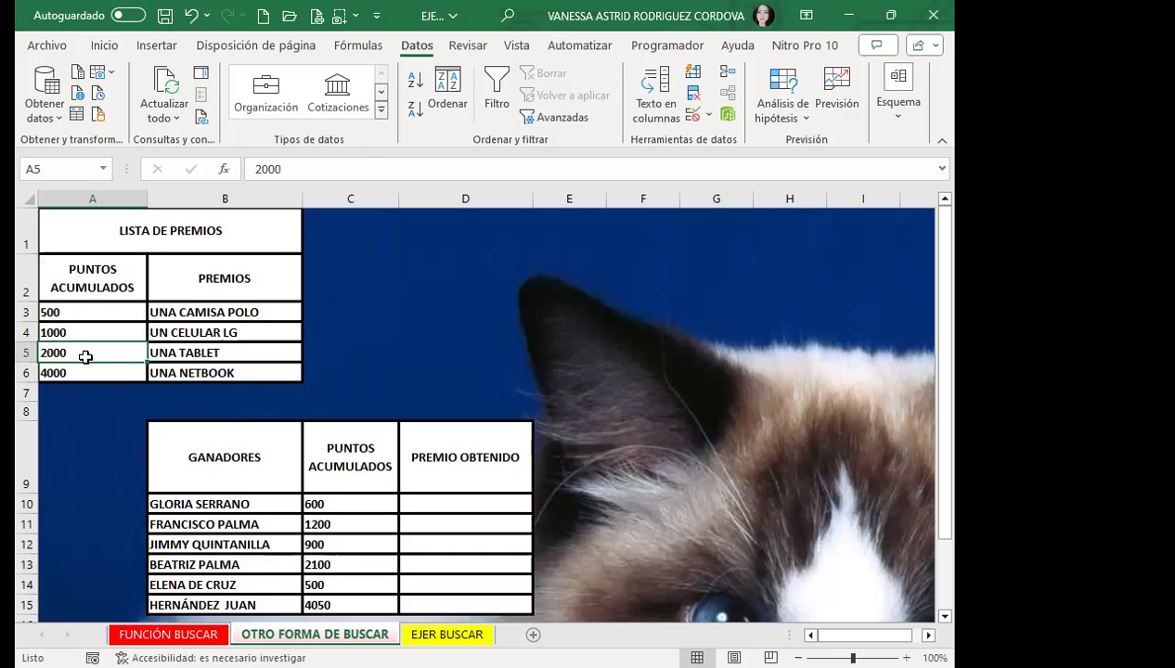
pyautogui.click(239, 354)
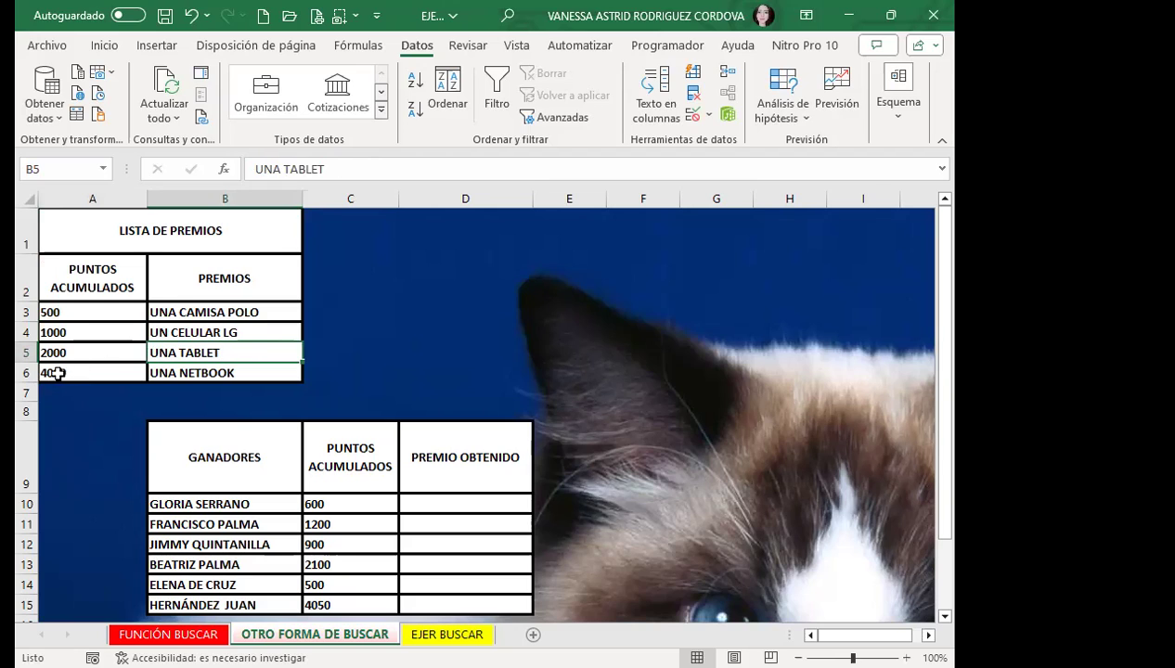
pyautogui.click(78, 373)
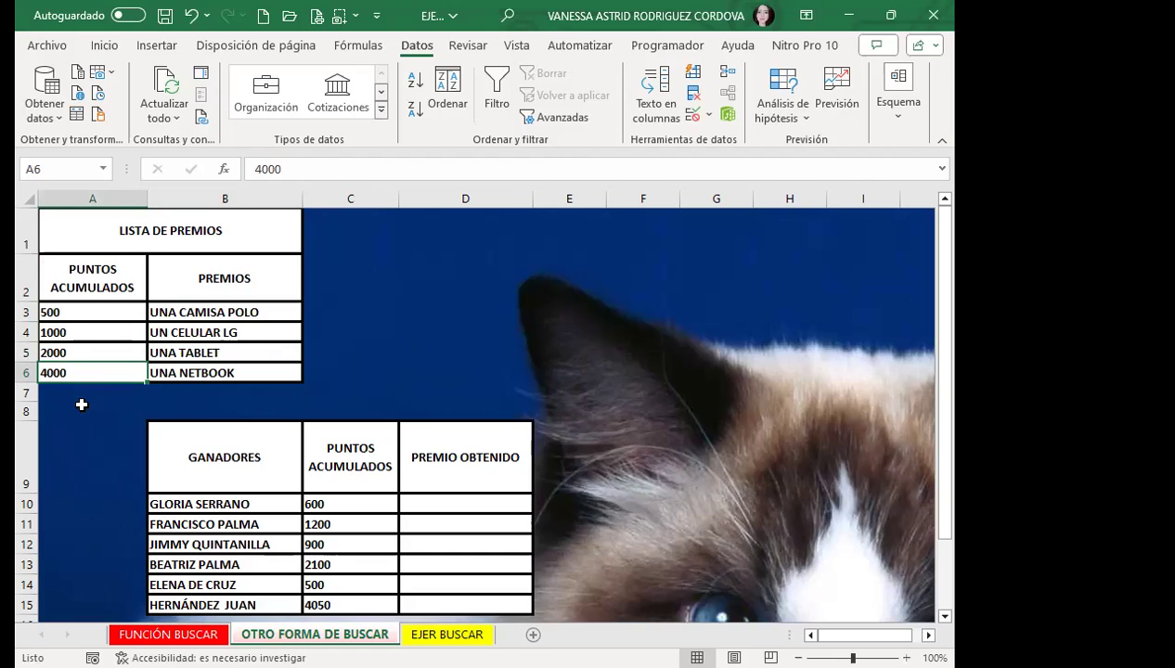
pyautogui.click(263, 373)
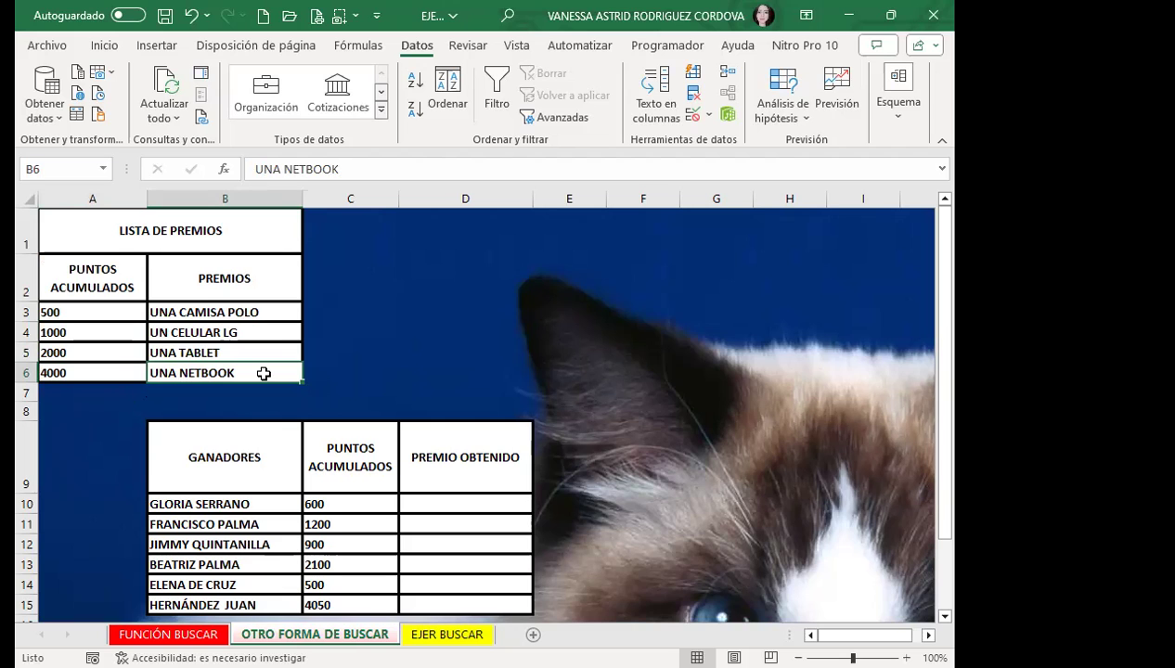
pyautogui.scroll(-1, 430, 396)
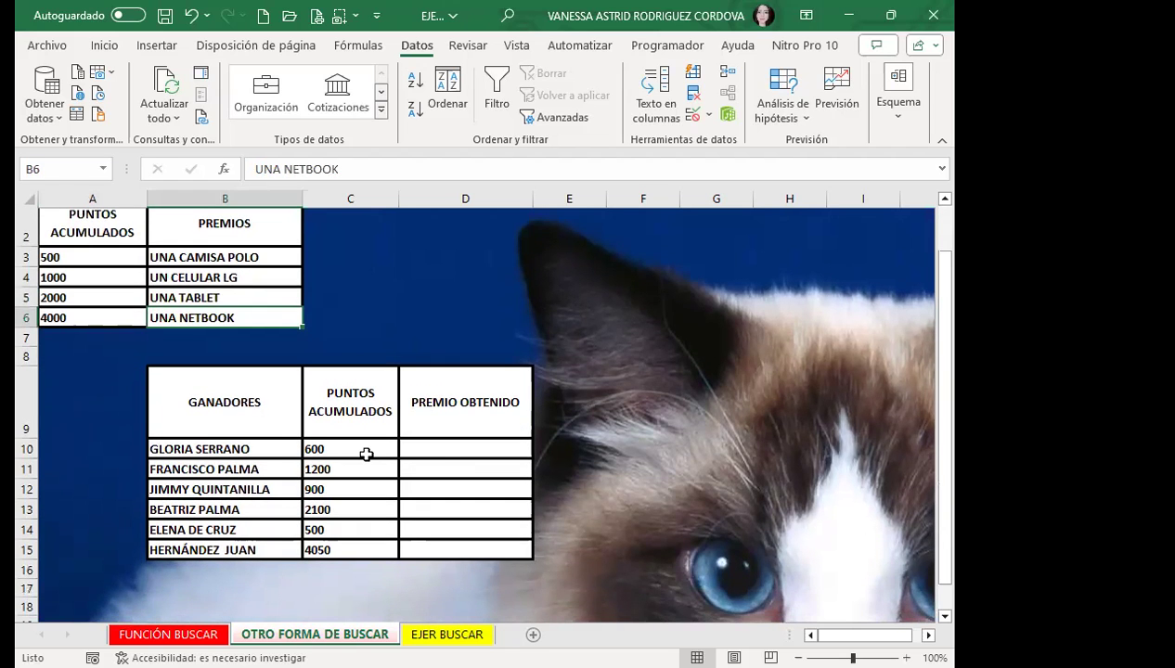
# - Start a BUSCAR formula in D10 of the PREMIO OBTENIDO column with C10 as the lookup value
pyautogui.click(445, 454)
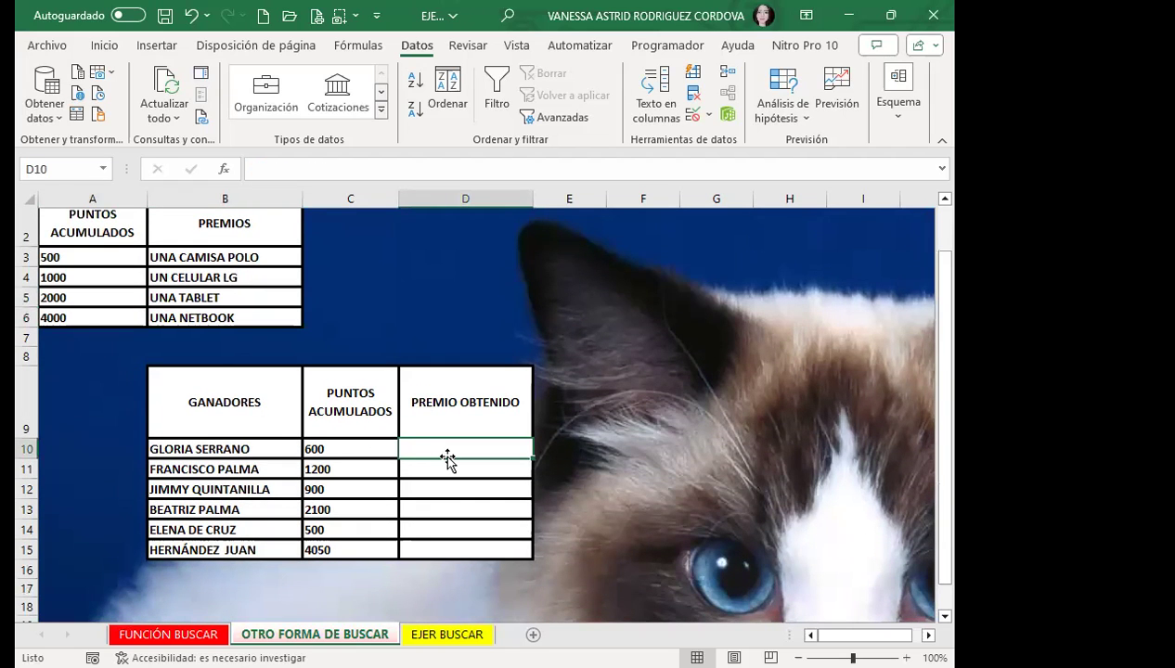
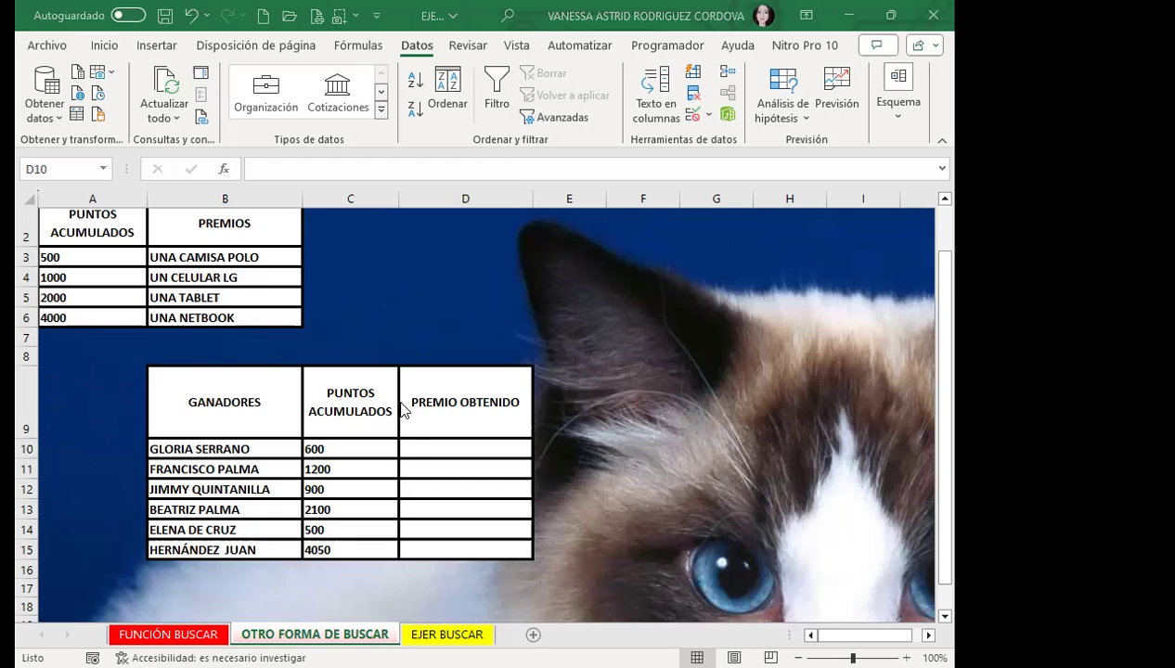
pyautogui.click(438, 446)
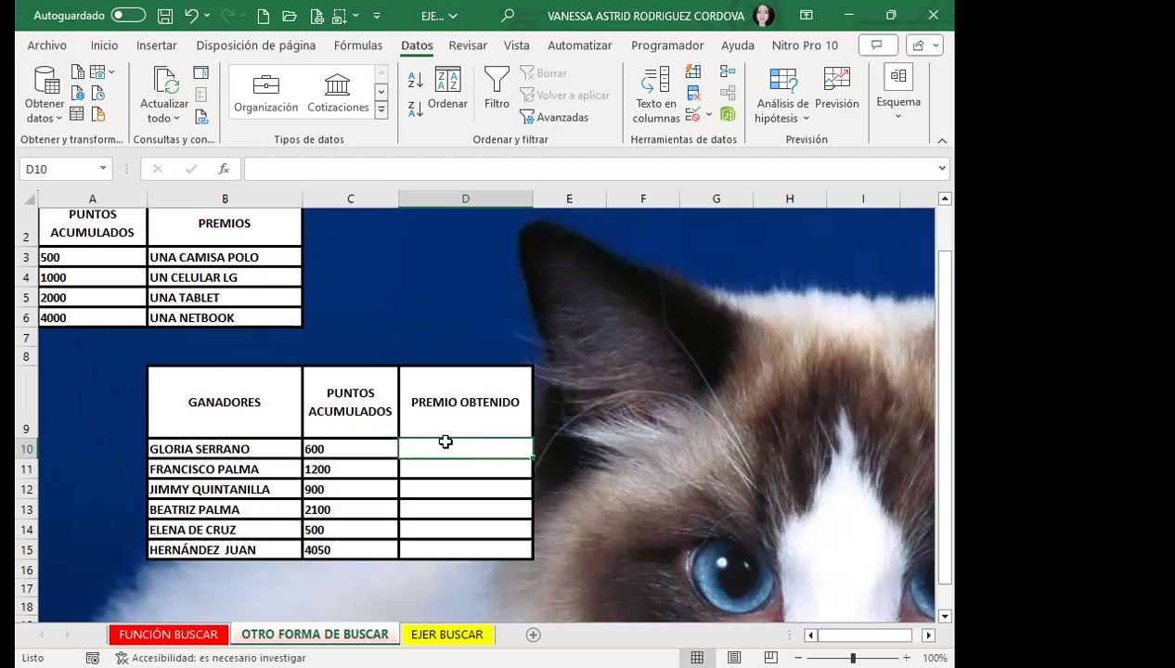
pyautogui.write('=B')
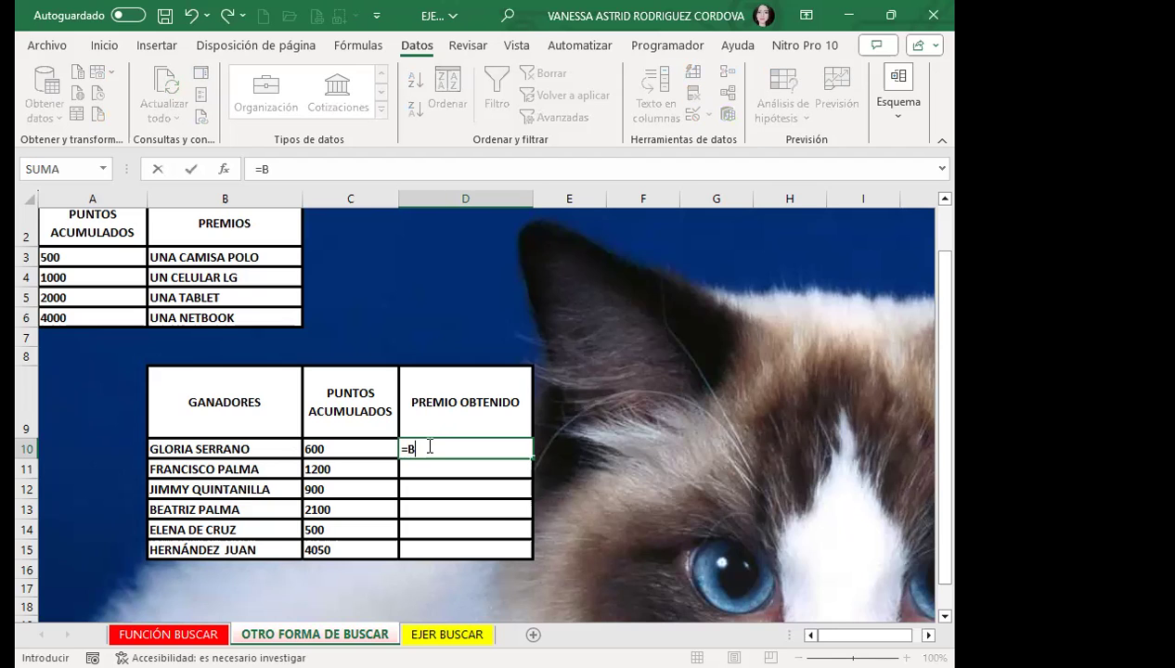
pyautogui.write('US')
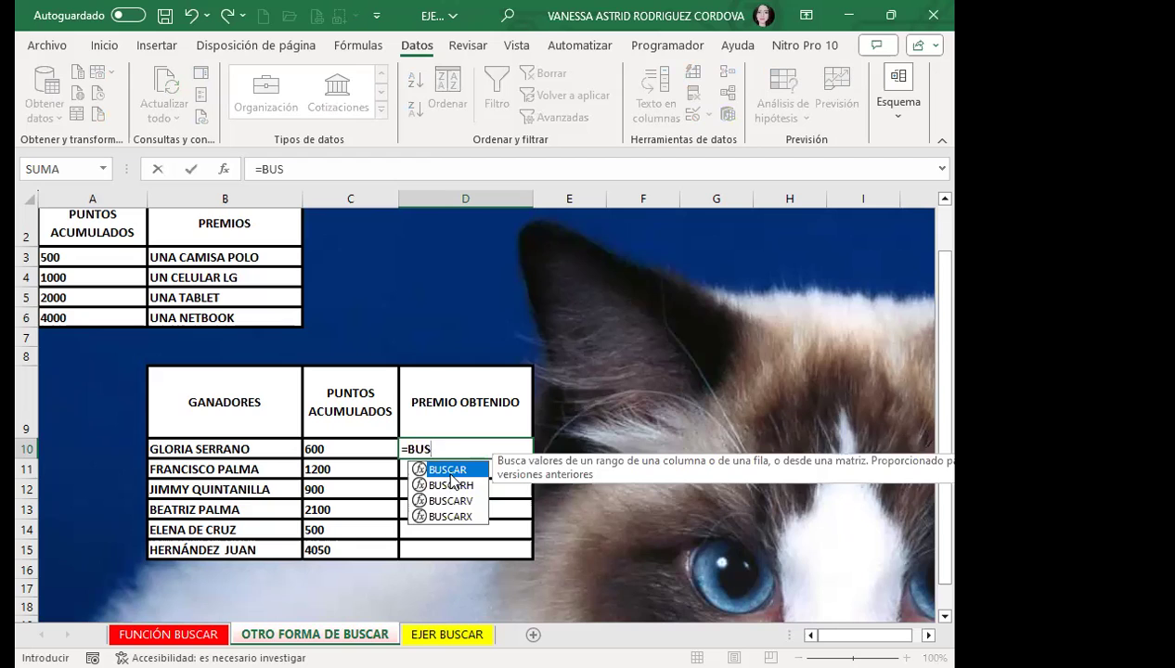
pyautogui.press('Tab')
pyautogui.click(344, 447)
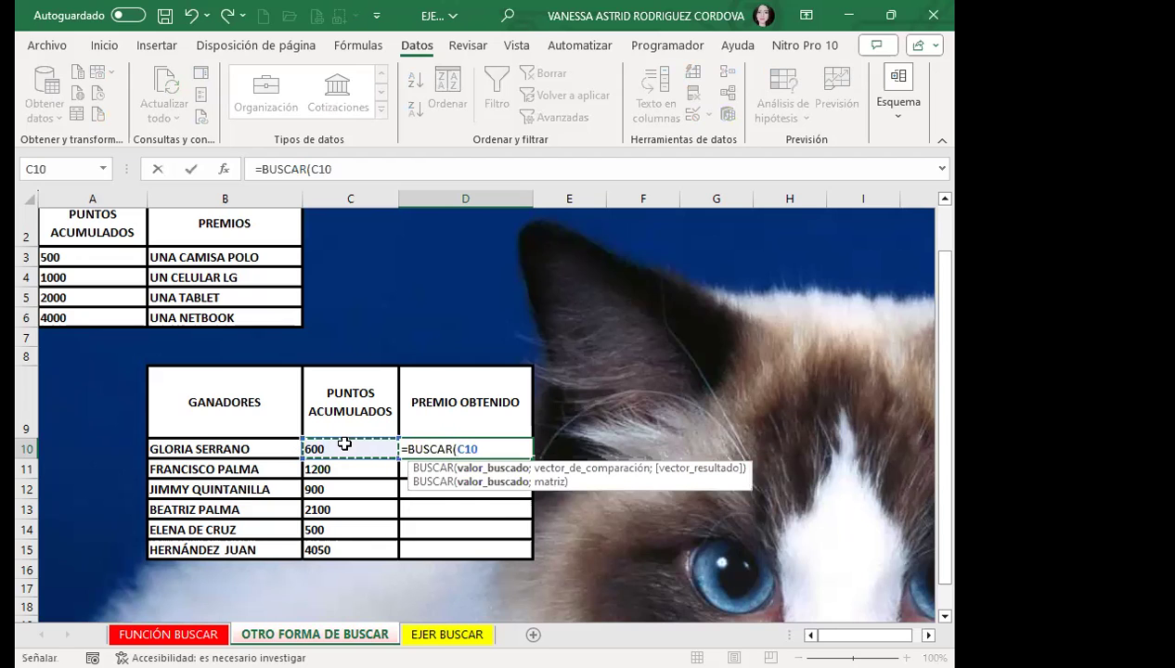
pyautogui.write(';')
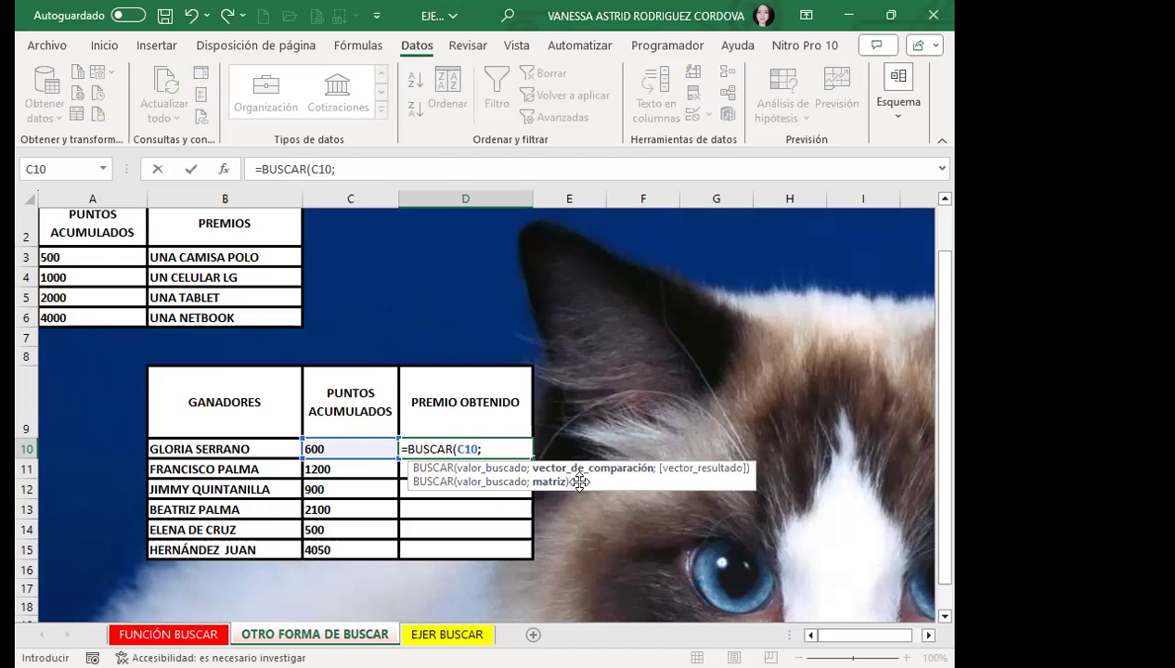
# - Complete the D10 formula with absolute comparison and result vectors: =BUSCAR(C10;$A$3:$A$6;$B$3:$B$6)
pyautogui.moveTo(98, 258); pyautogui.dragTo(109, 313)
pyautogui.press('F4')
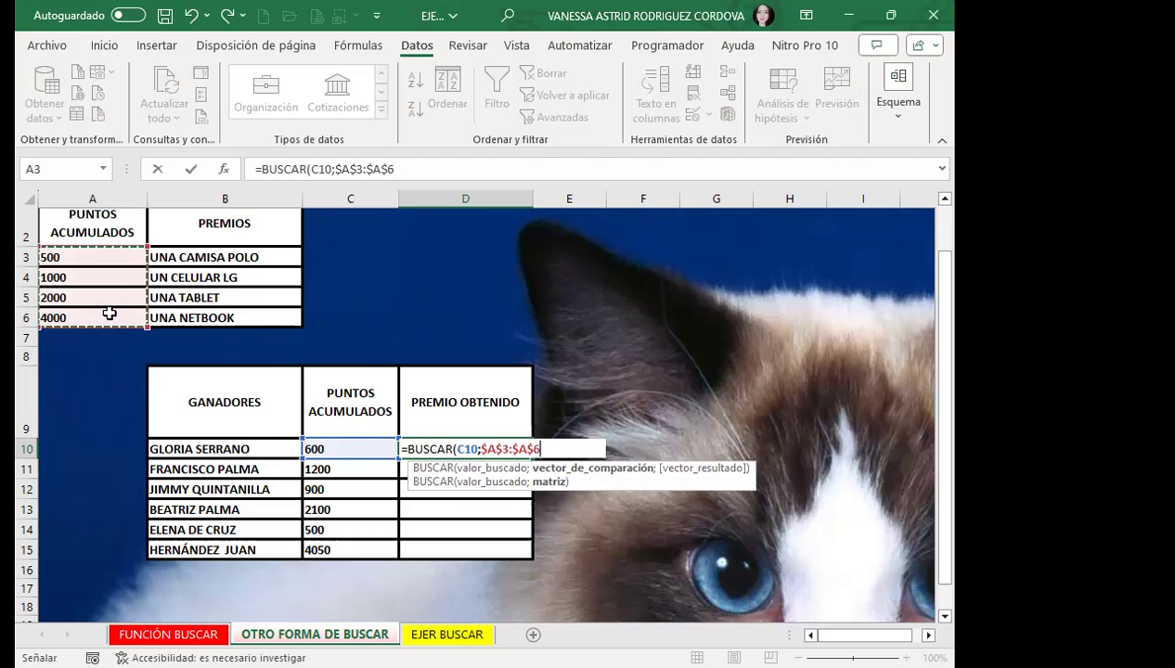
pyautogui.write(';')
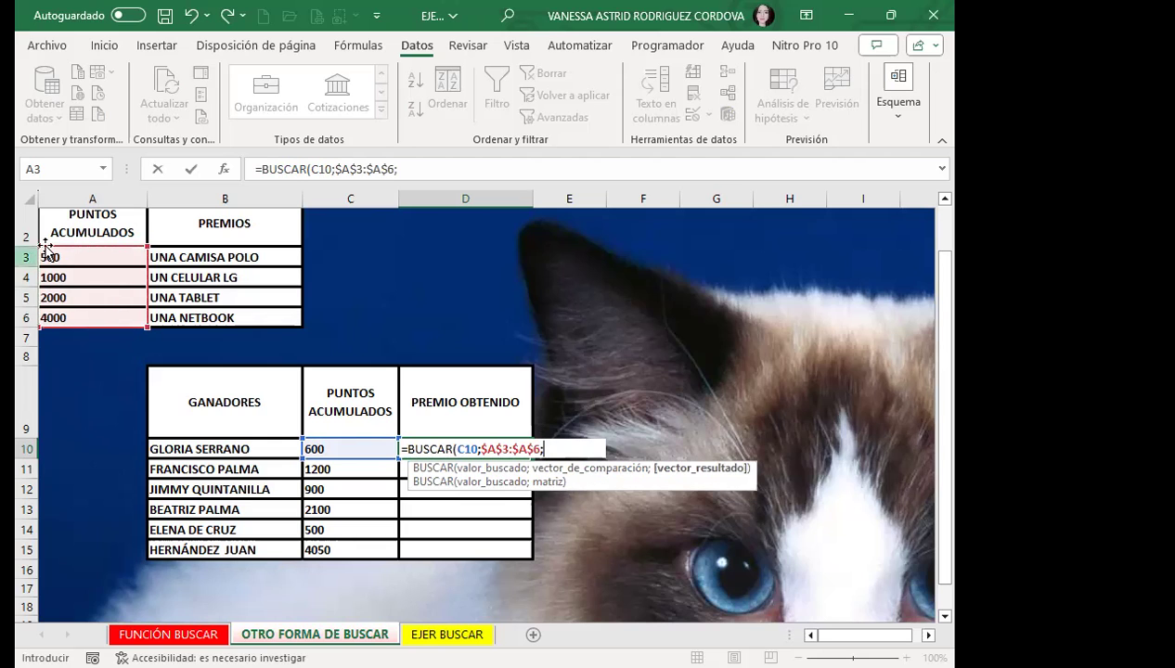
pyautogui.moveTo(254, 257); pyautogui.dragTo(256, 318)
pyautogui.press('F4')
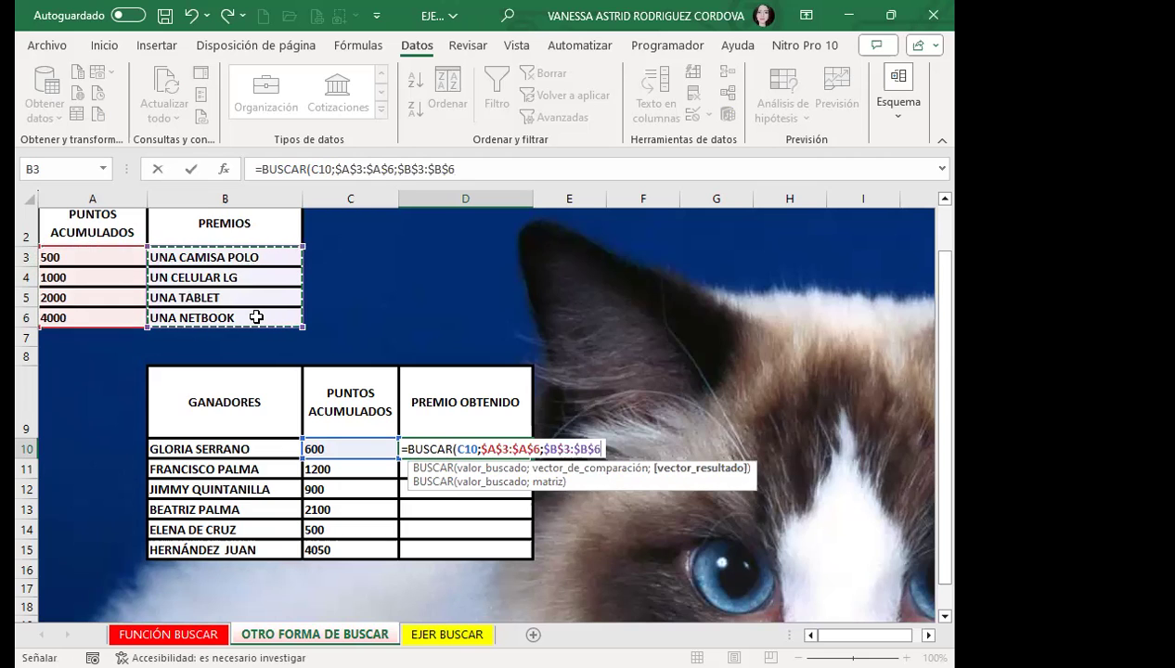
pyautogui.write(')')
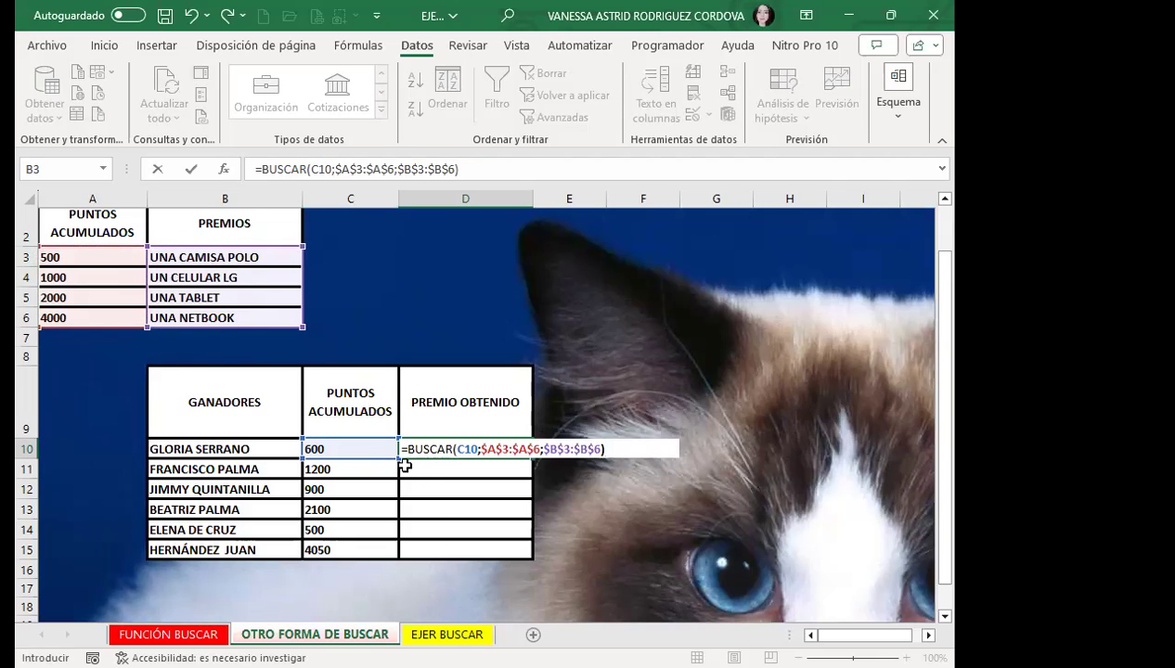
pyautogui.press('Return')
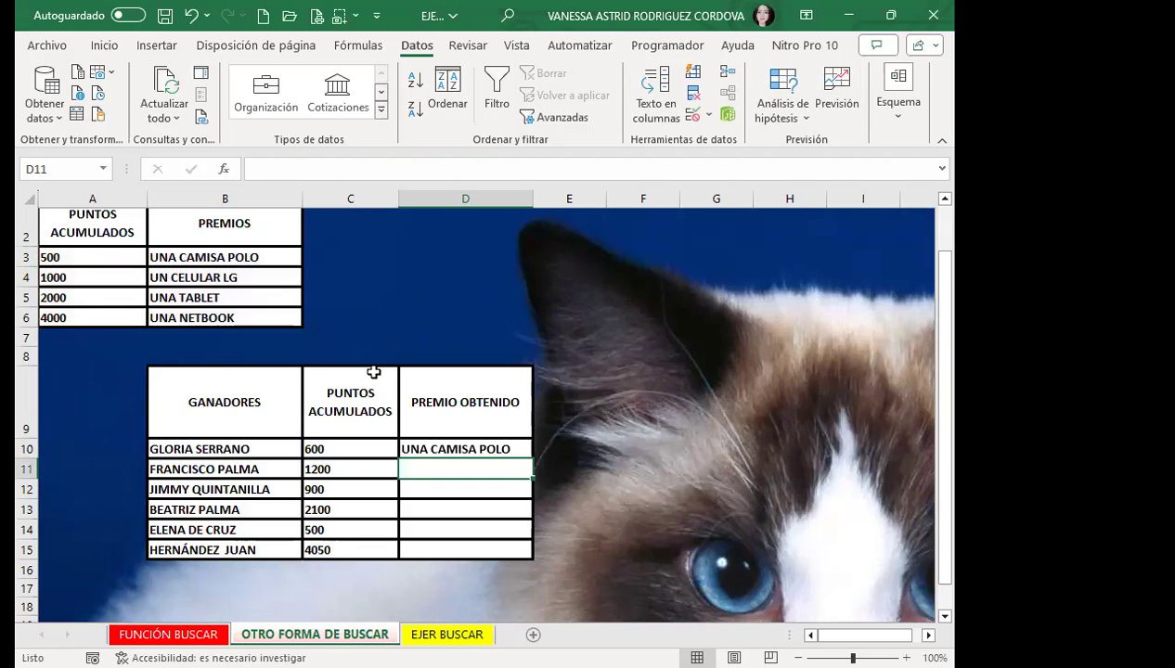
# - Check the first winner's points against the prize list and fill the D10 prize formula down through D15
pyautogui.click(90, 260)
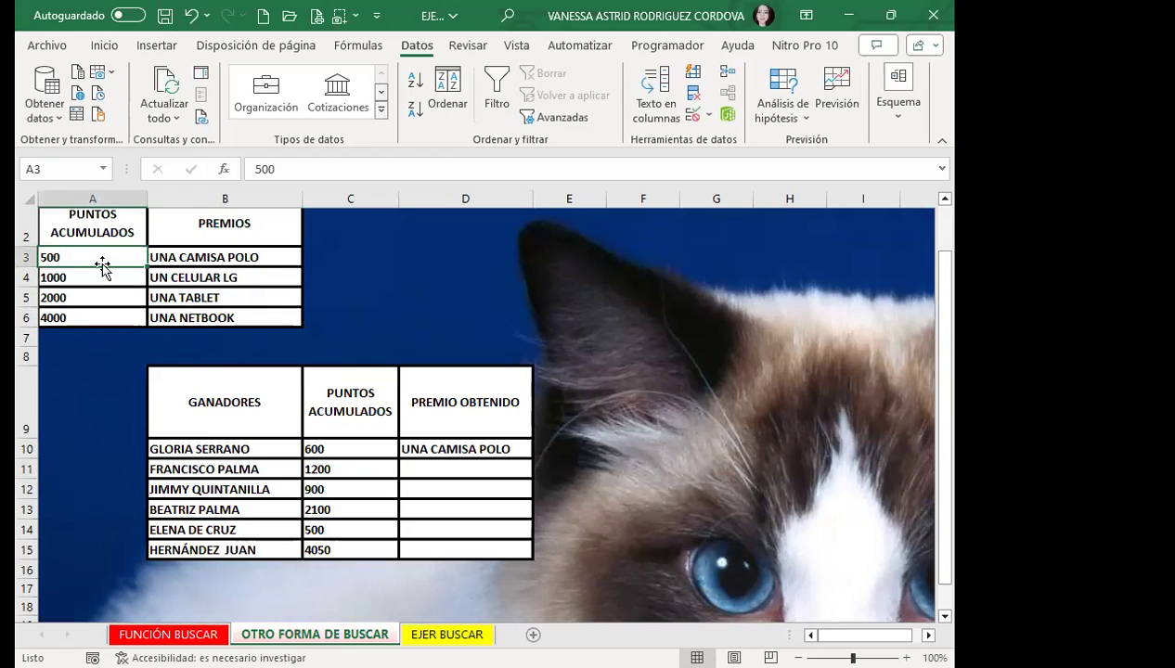
pyautogui.click(335, 445)
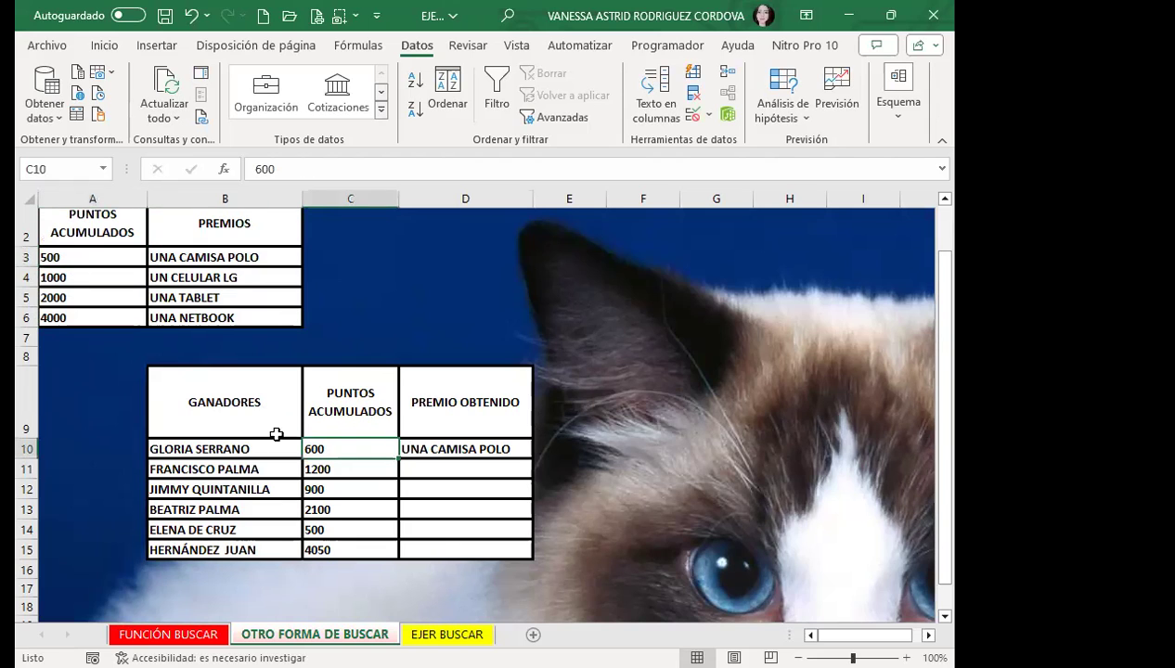
pyautogui.click(431, 445)
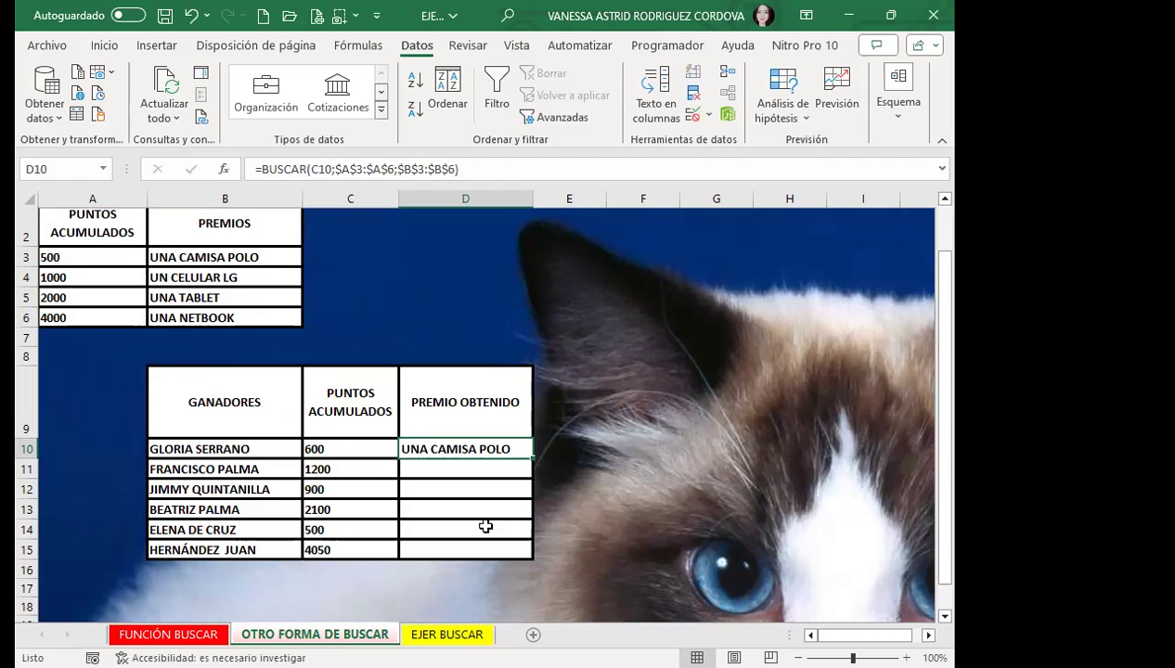
pyautogui.moveTo(533, 456); pyautogui.dragTo(535, 555)
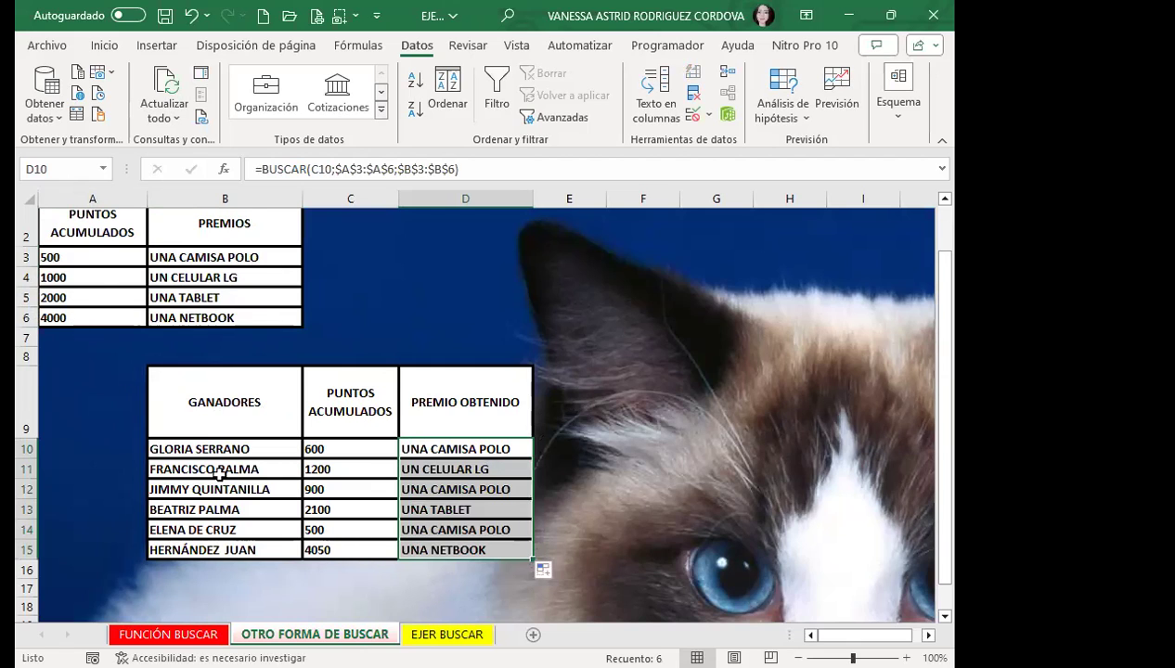
# - Check the prizes in rows 11 to 15 of the winners table against their accumulated points and the prize list
pyautogui.click(345, 552)
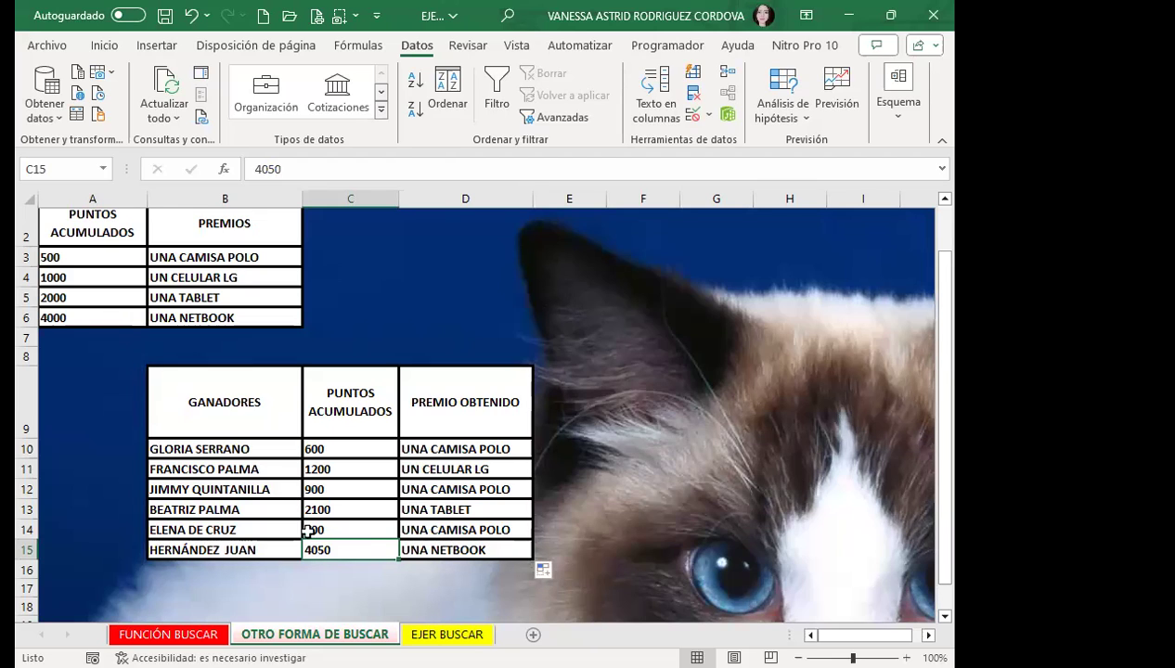
pyautogui.click(510, 549)
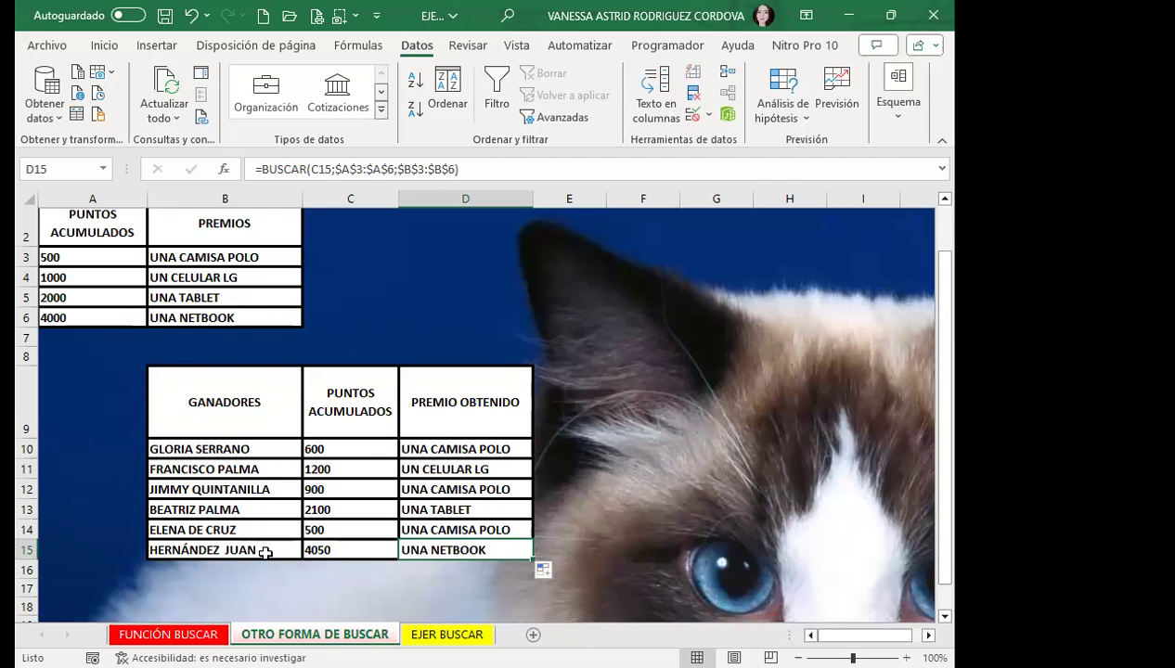
pyautogui.click(354, 526)
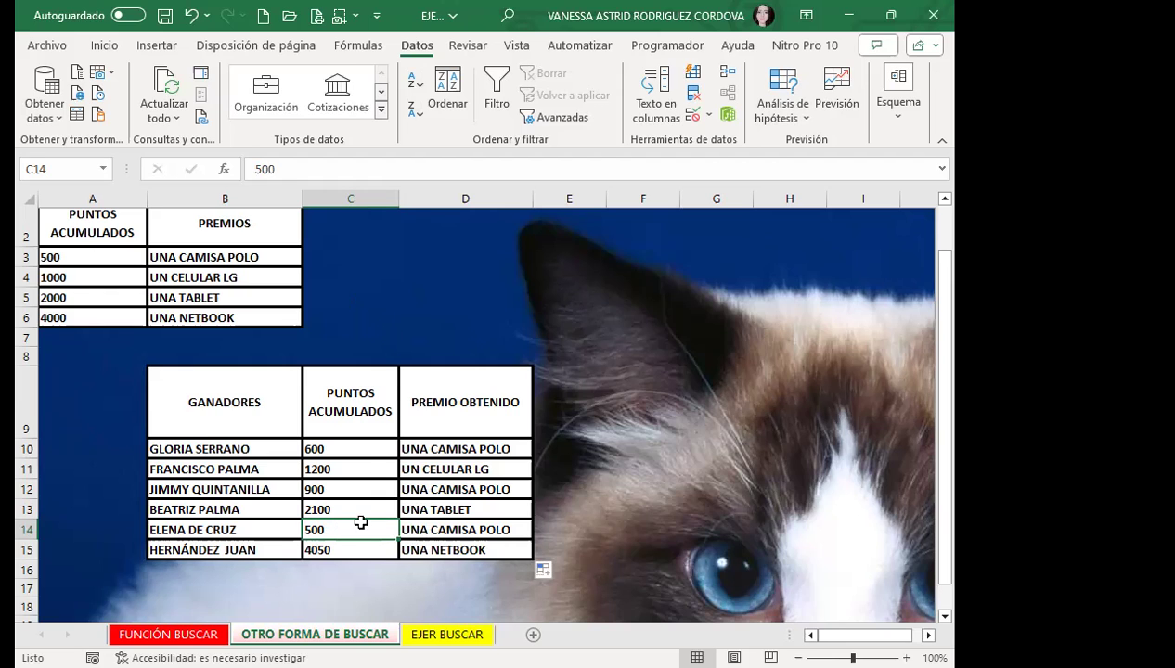
pyautogui.click(423, 524)
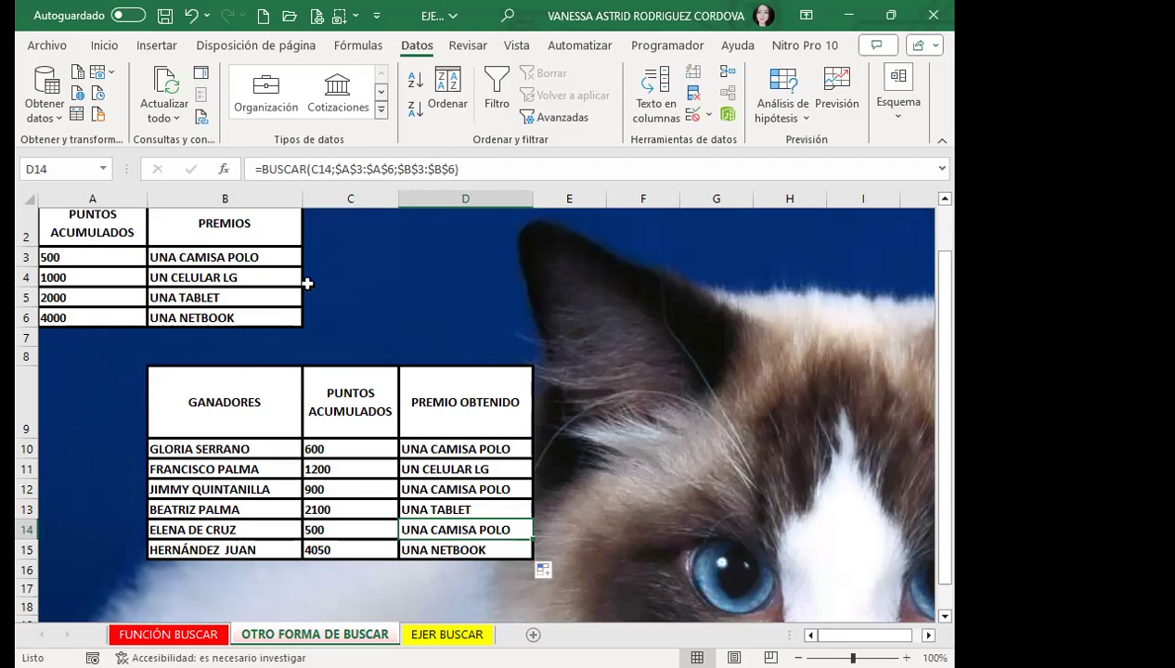
pyautogui.click(342, 510)
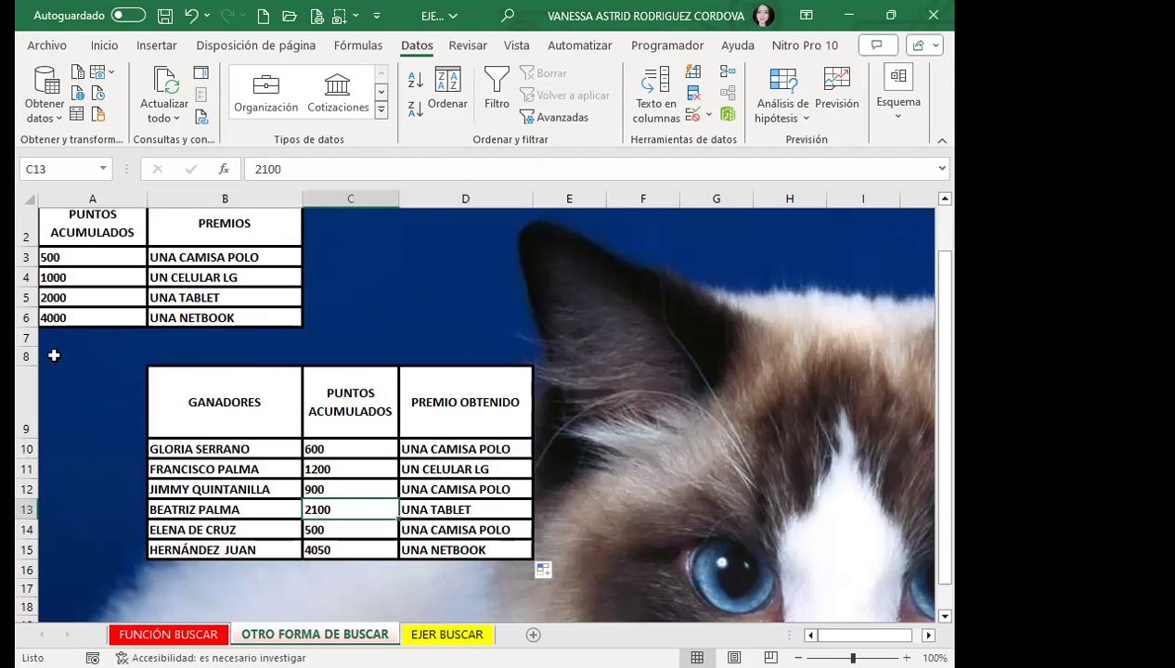
pyautogui.click(91, 295)
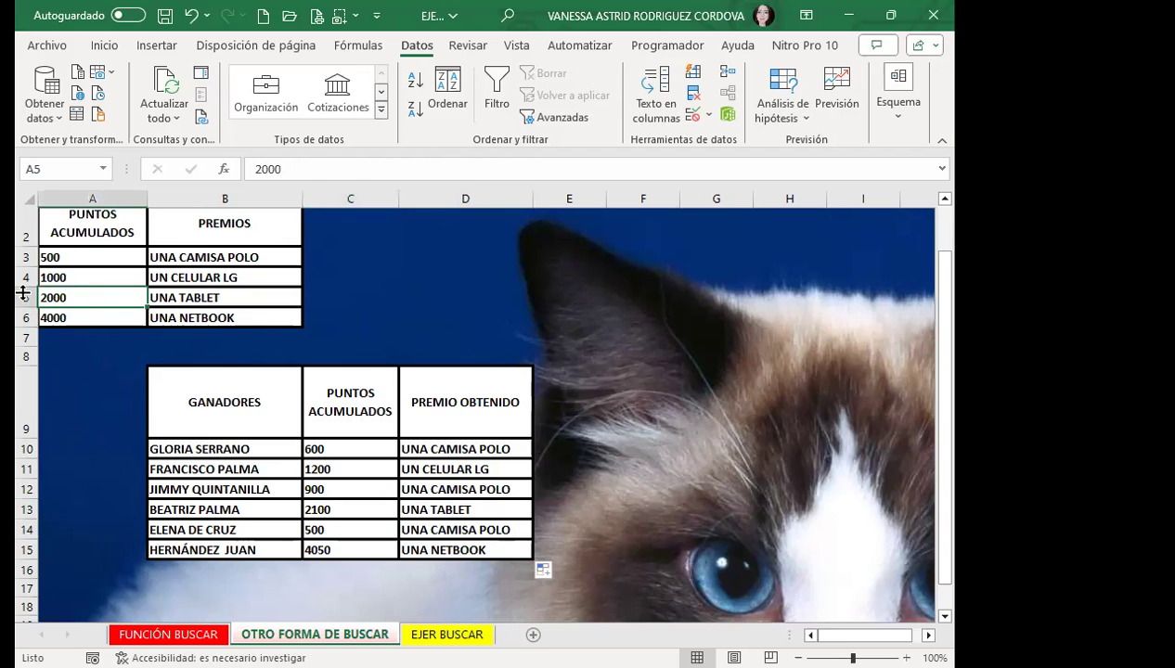
pyautogui.click(22, 305)
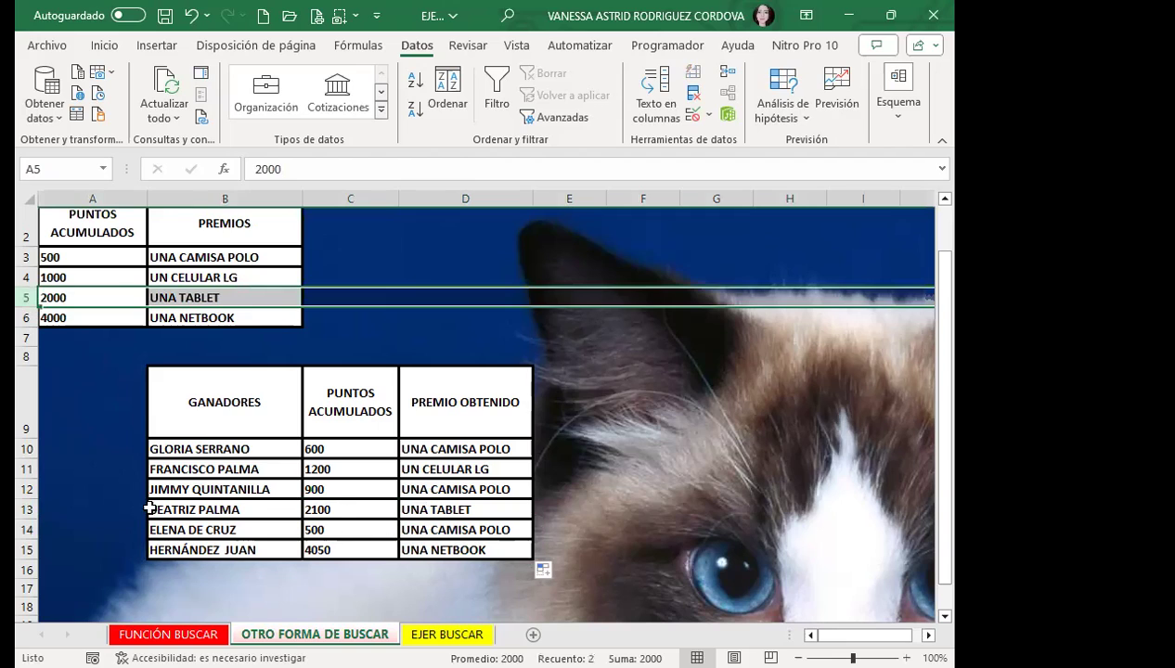
pyautogui.click(479, 510)
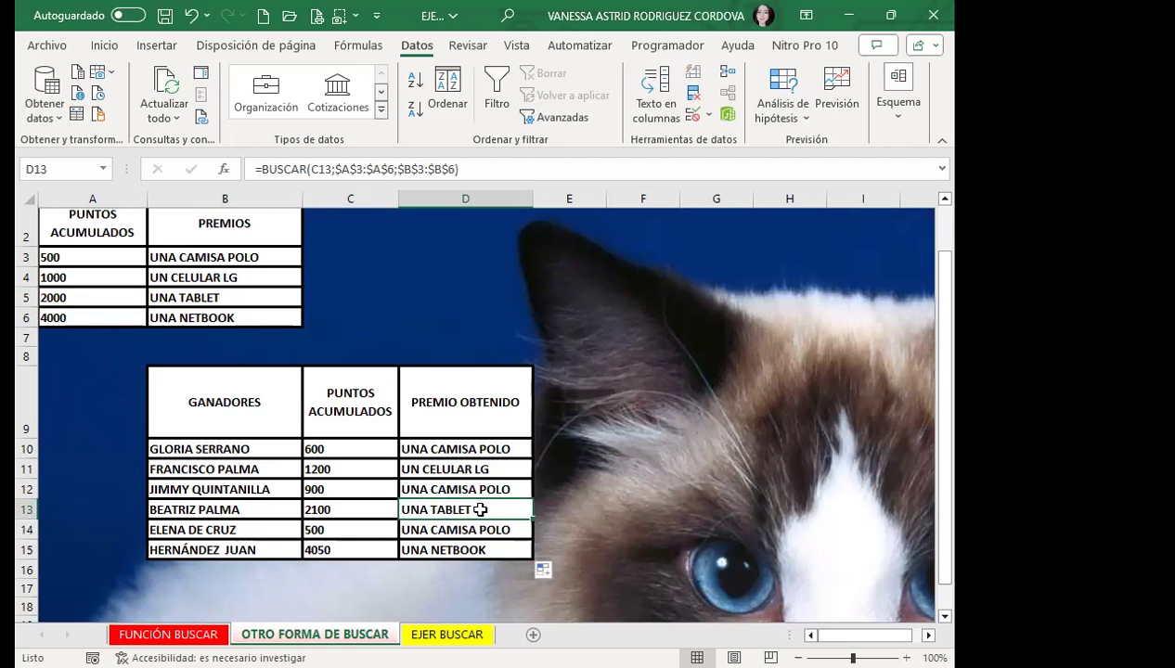
pyautogui.click(316, 488)
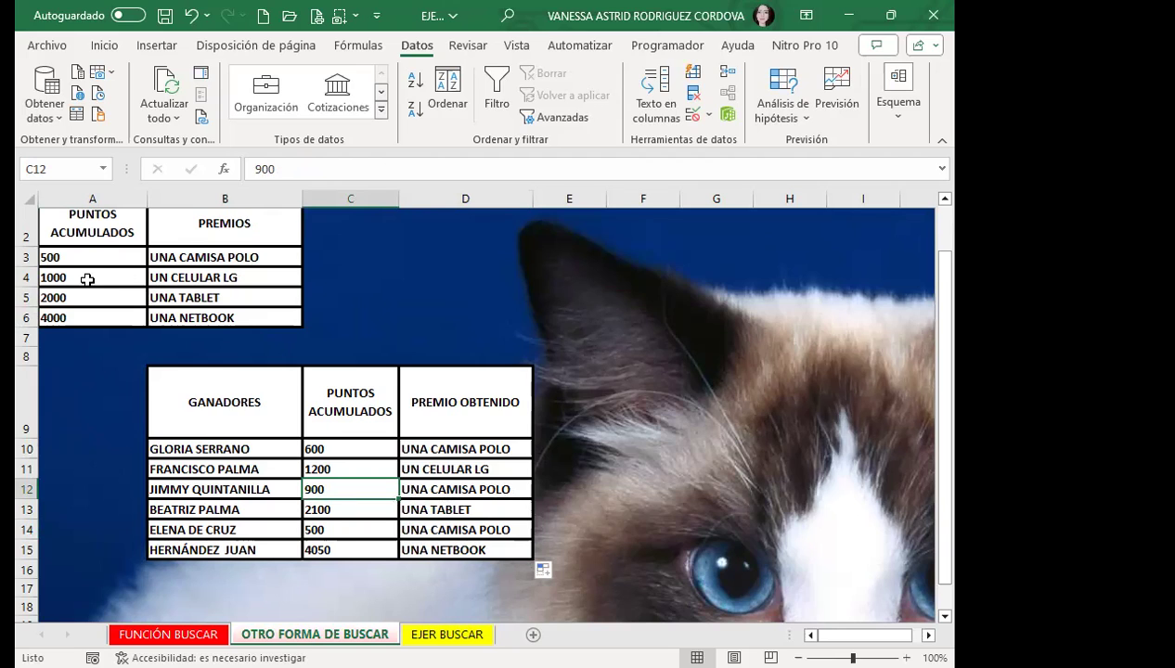
pyautogui.click(352, 469)
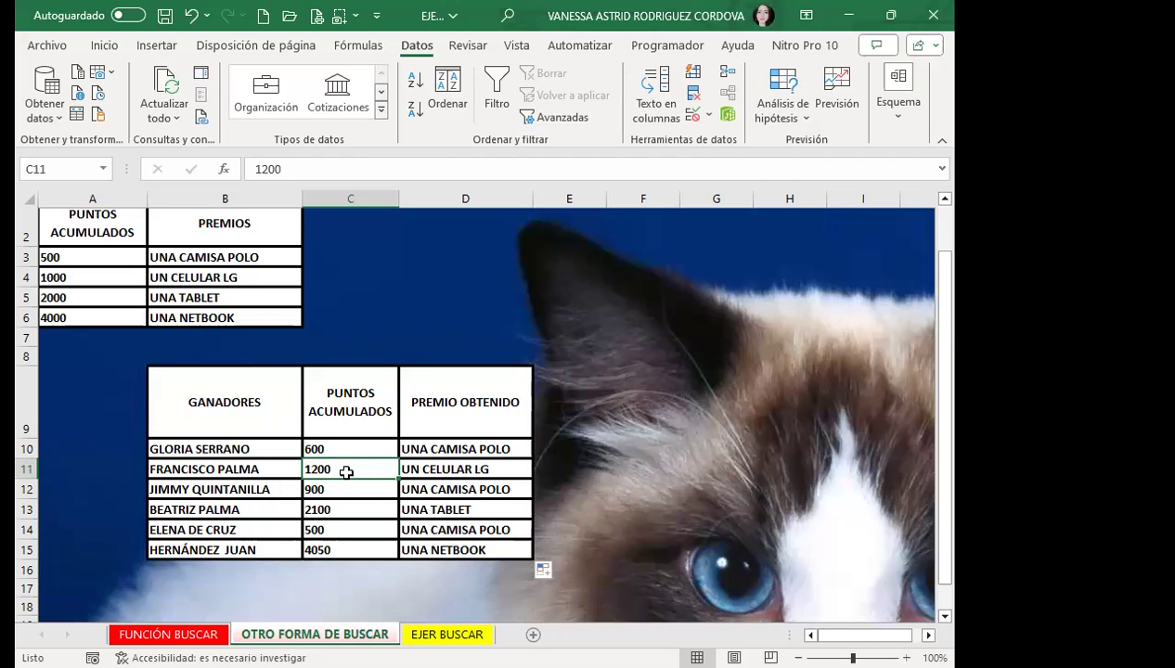
pyautogui.click(512, 469)
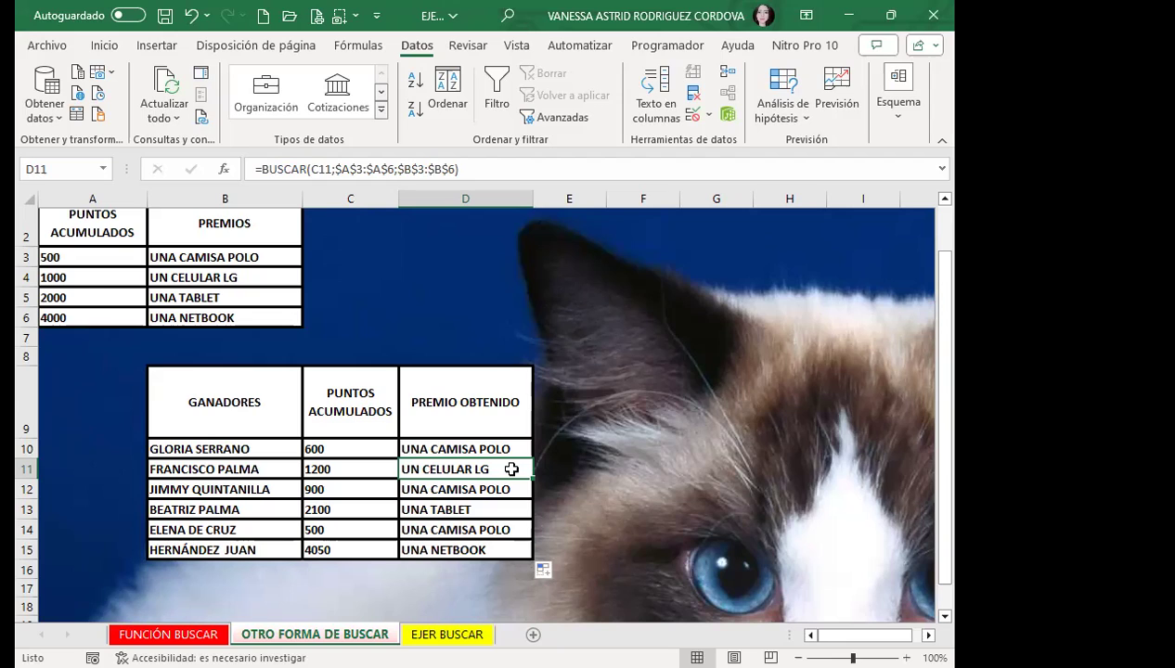
# - Clear the accumulated points in C11:C15 of the winners table
pyautogui.moveTo(329, 469); pyautogui.dragTo(325, 550)
pyautogui.press('Delete')
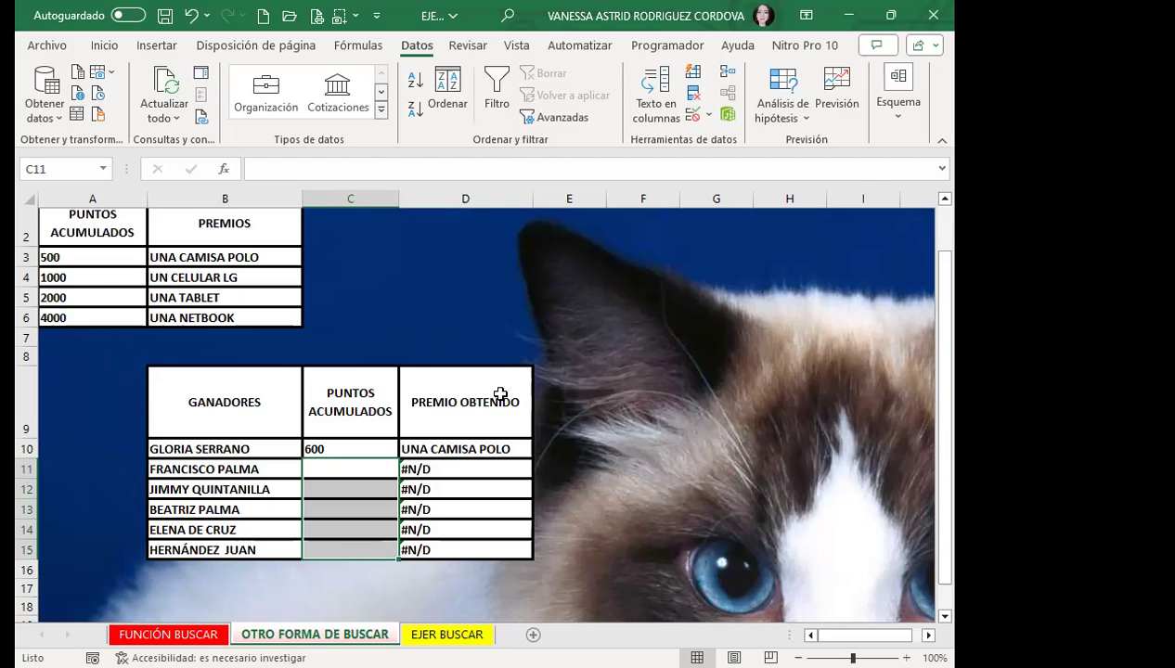
# - Inspect the prize formulas in D10, D15 and D12 of the winners table
pyautogui.click(478, 452)
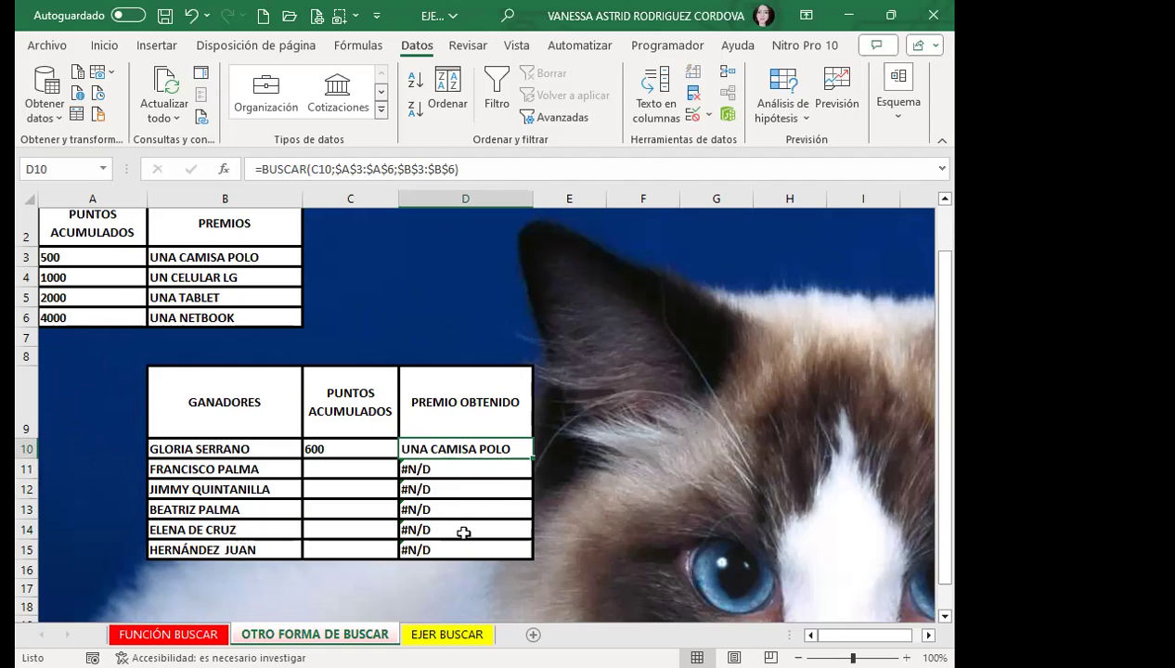
pyautogui.click(442, 550)
pyautogui.click(472, 492)
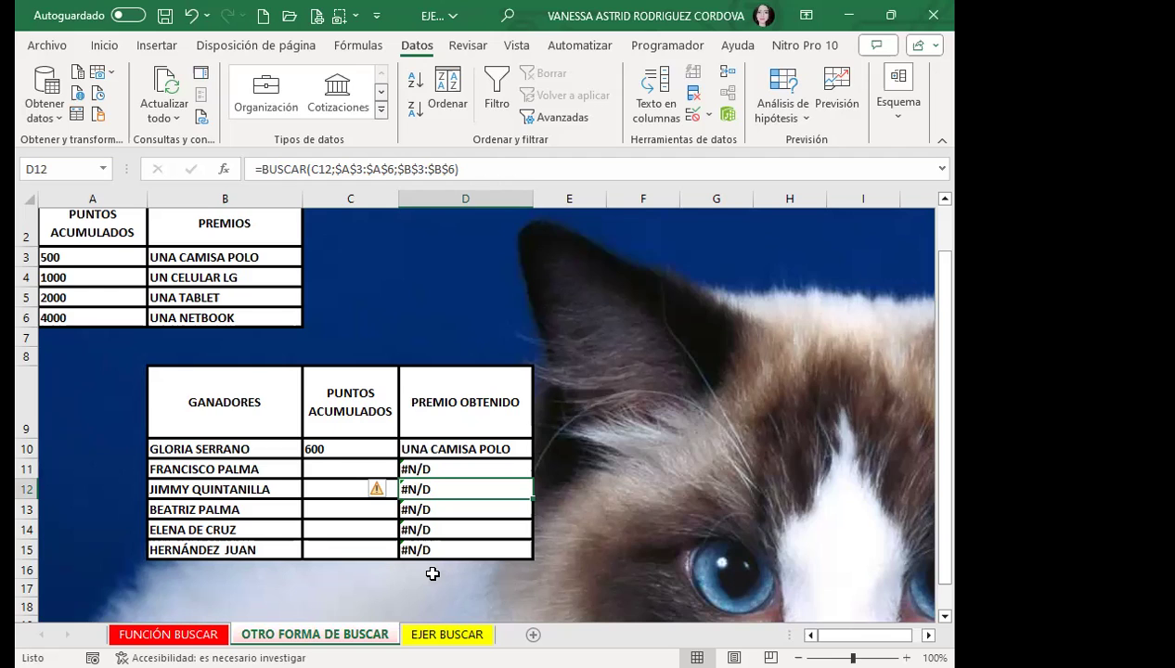
pyautogui.click(263, 171)
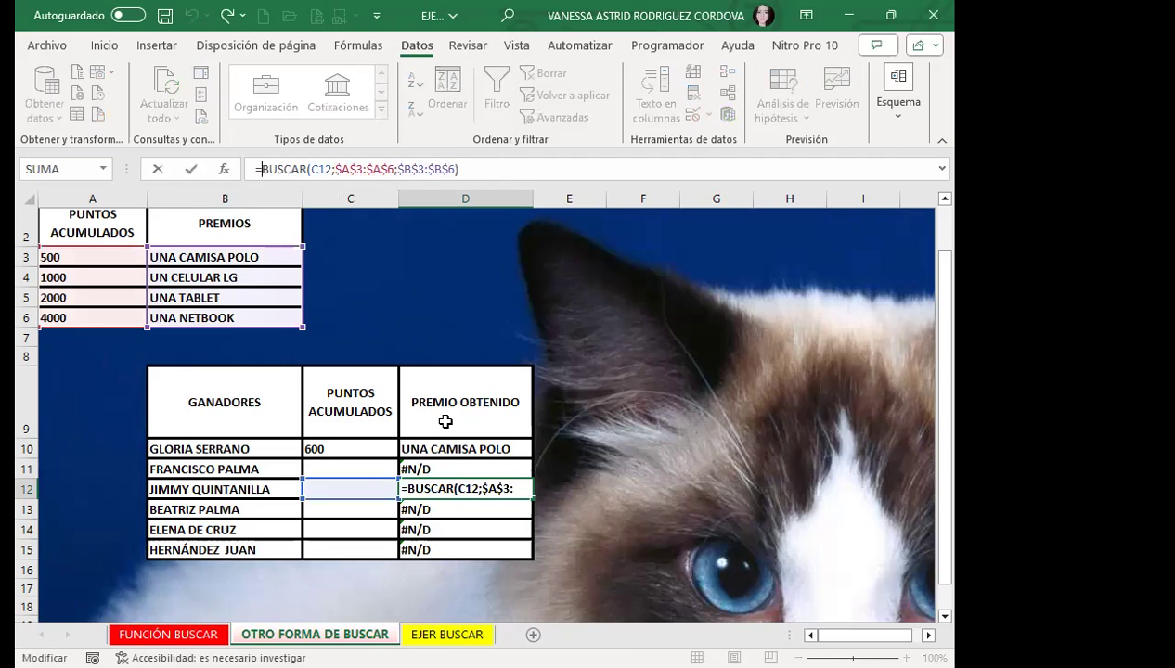
pyautogui.click(513, 450)
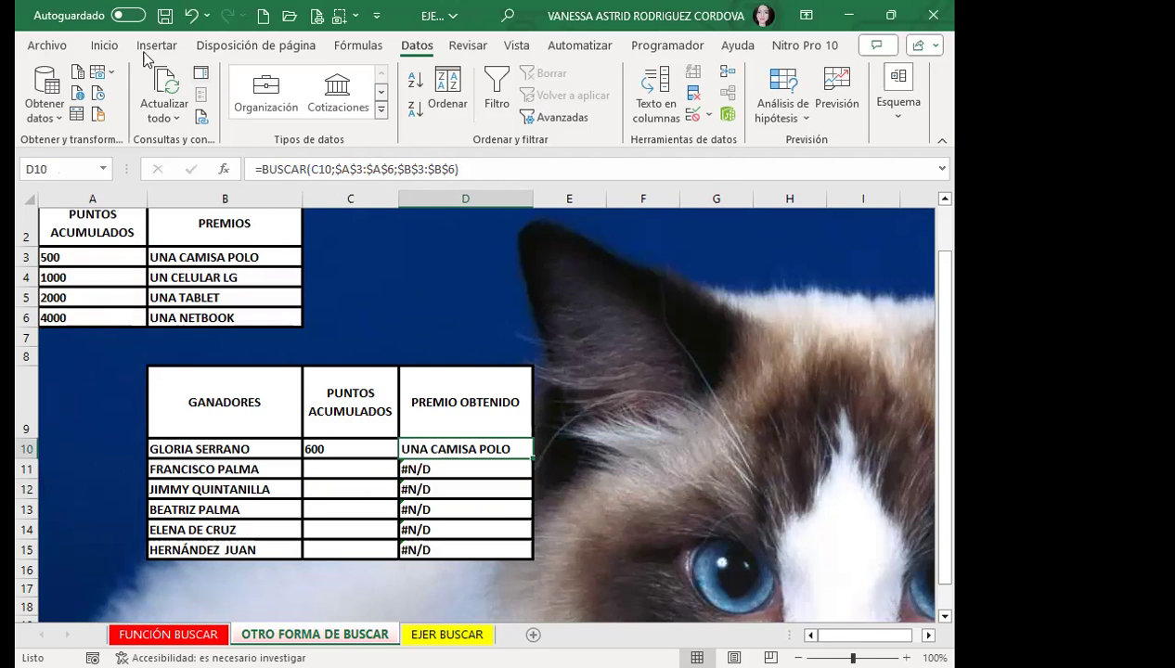
# - Wrap the BUSCAR formula in D10 in a SI.ERROR function
pyautogui.click(263, 170)
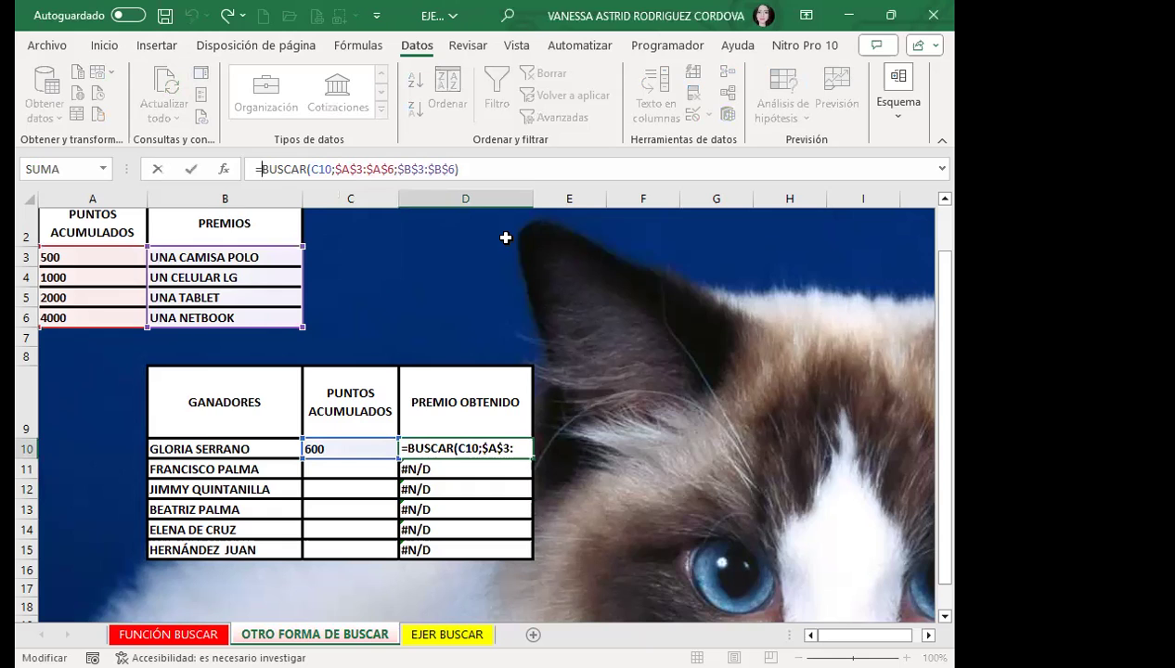
pyautogui.write('S')
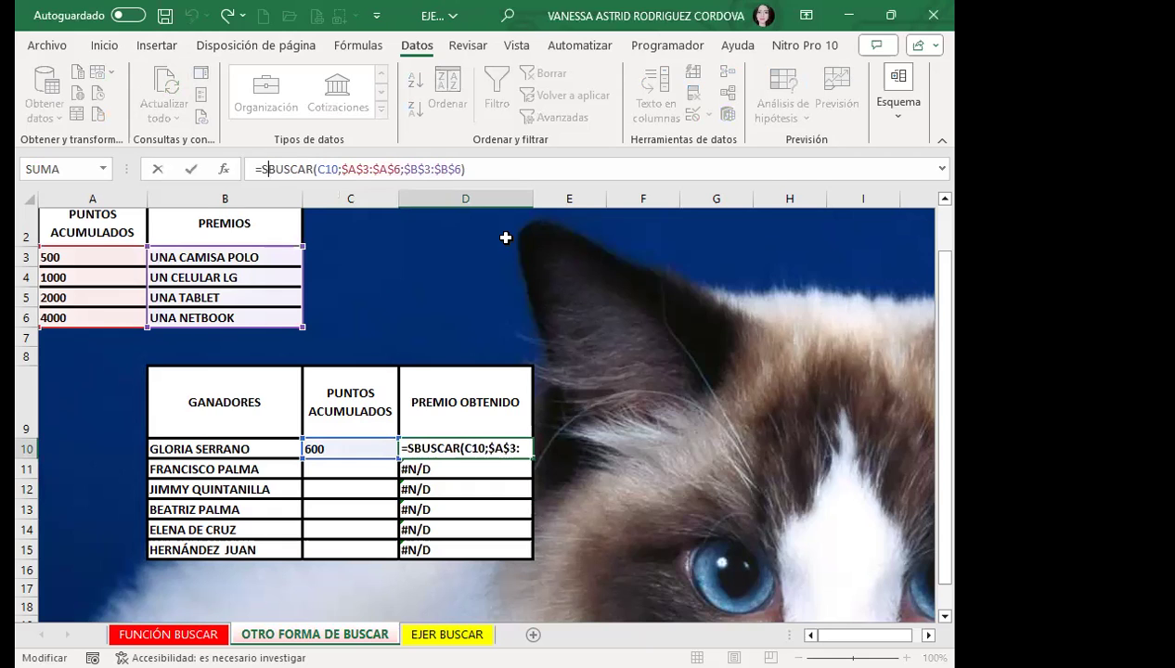
pyautogui.write('I.')
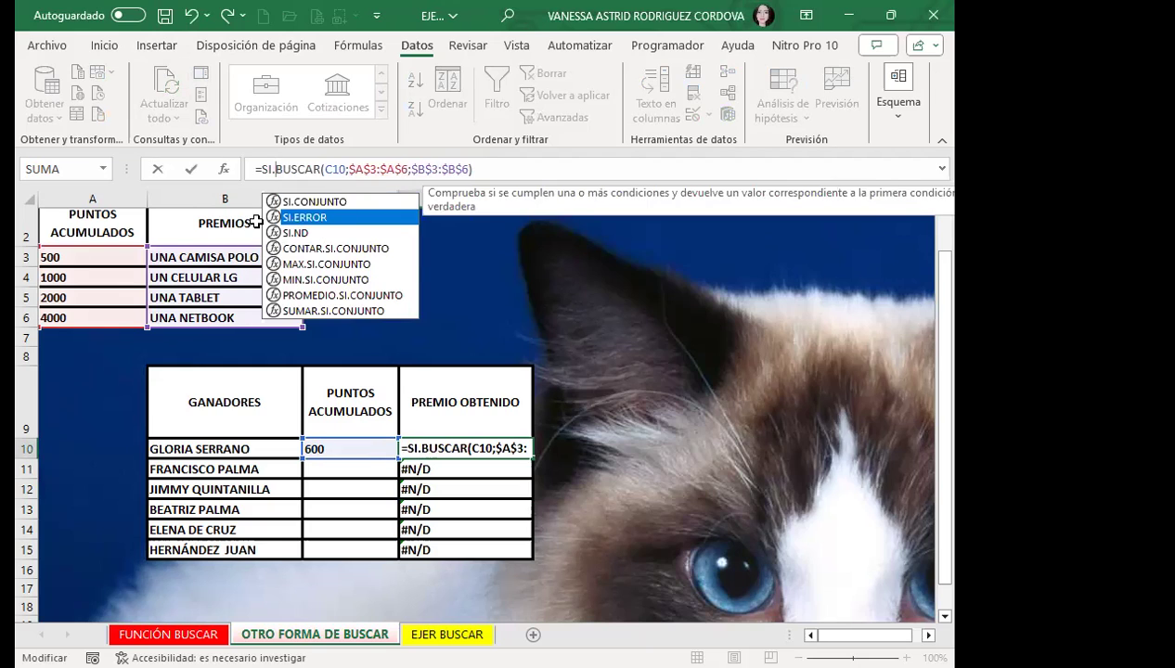
pyautogui.doubleClick(306, 217)
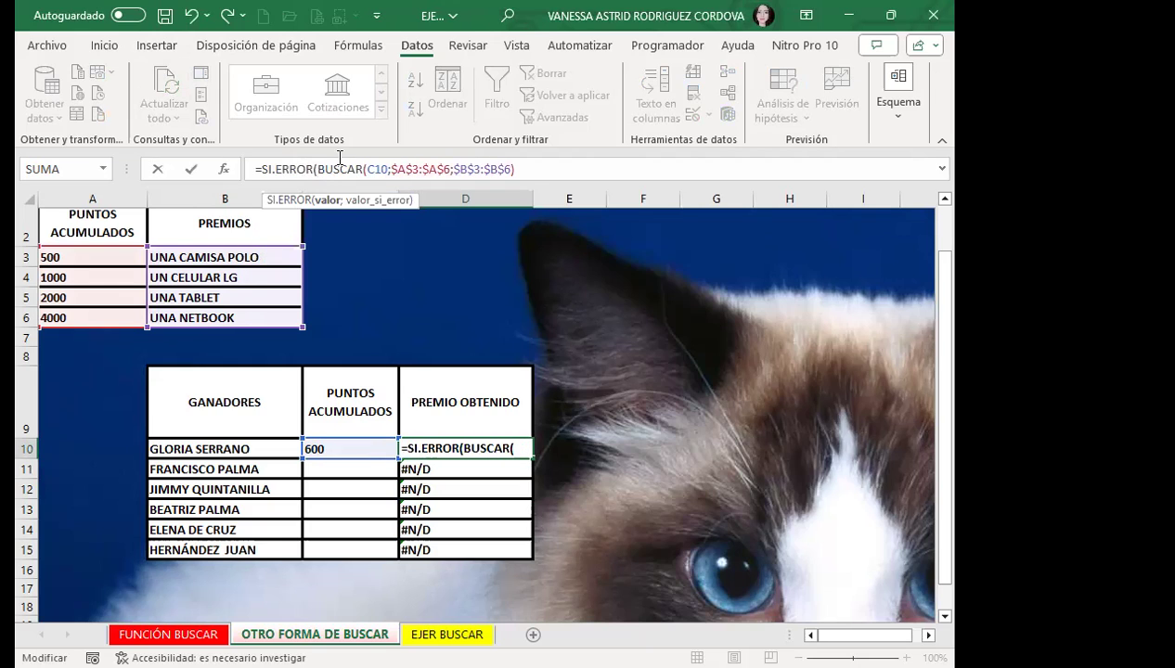
pyautogui.click(314, 169)
# - Add "NO HAY DATOS" as the SI.ERROR fallback in D10 and fill the formula down through D15
pyautogui.click(543, 169)
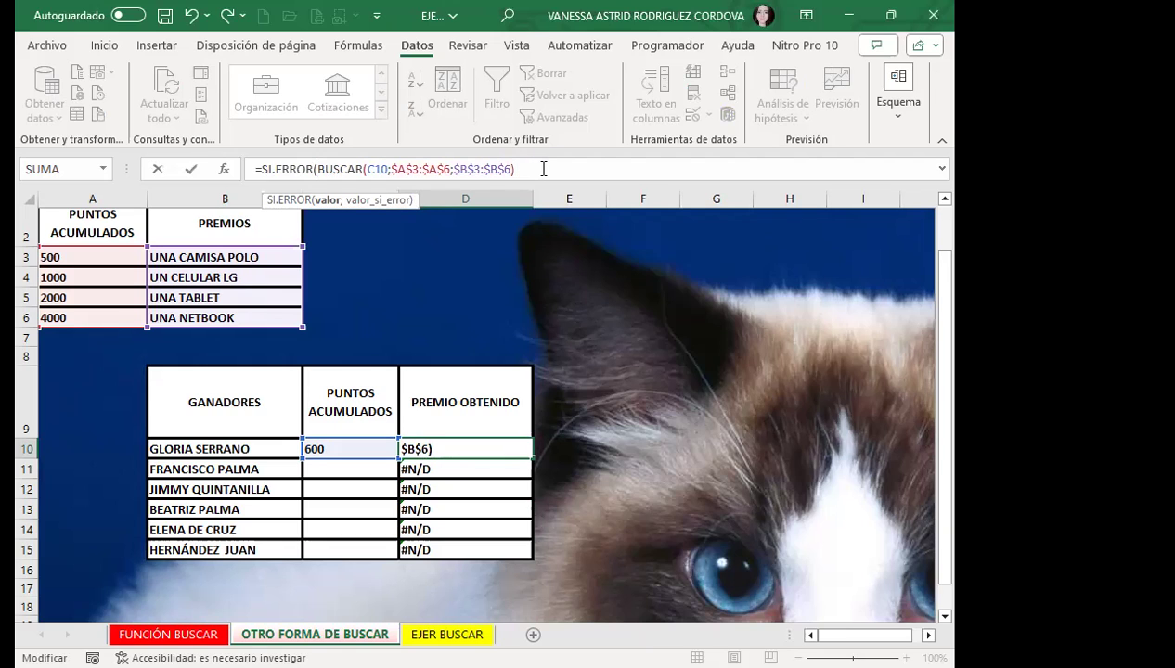
pyautogui.write(';"NO')
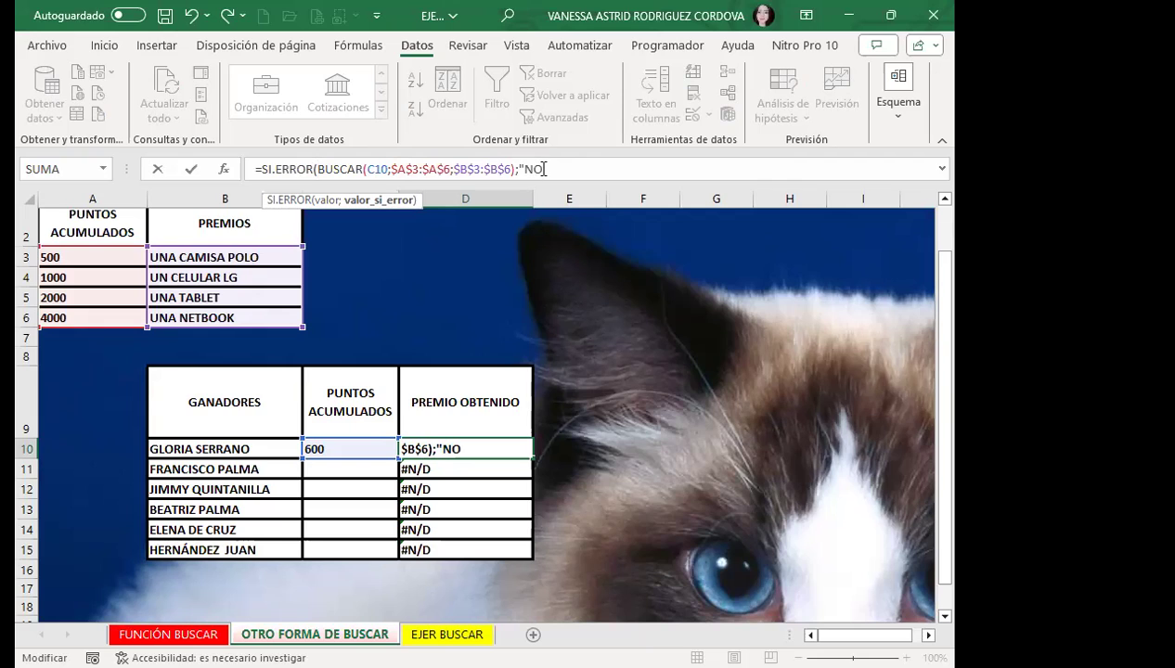
pyautogui.write(' HAY DATOS')
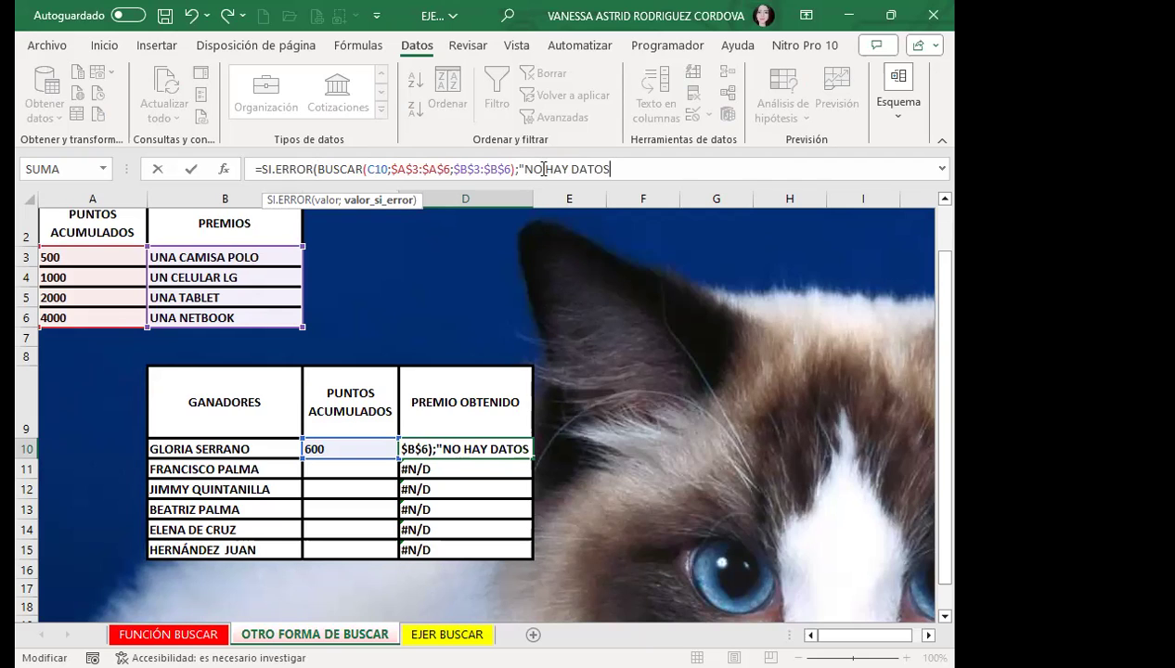
pyautogui.write('"')
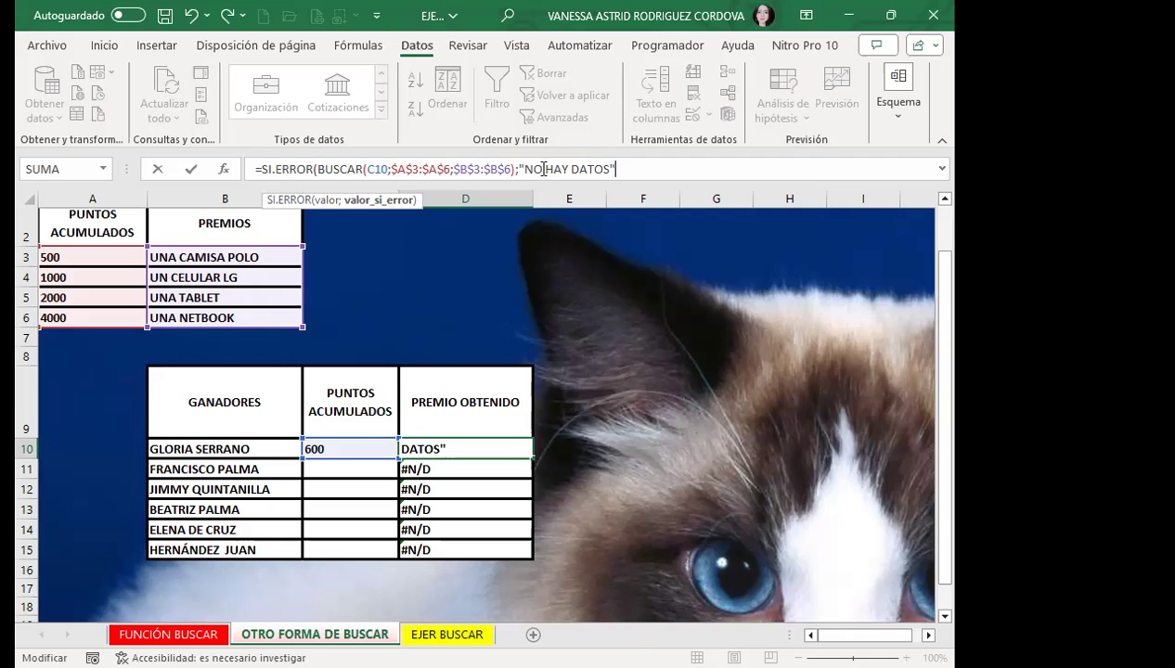
pyautogui.write(')')
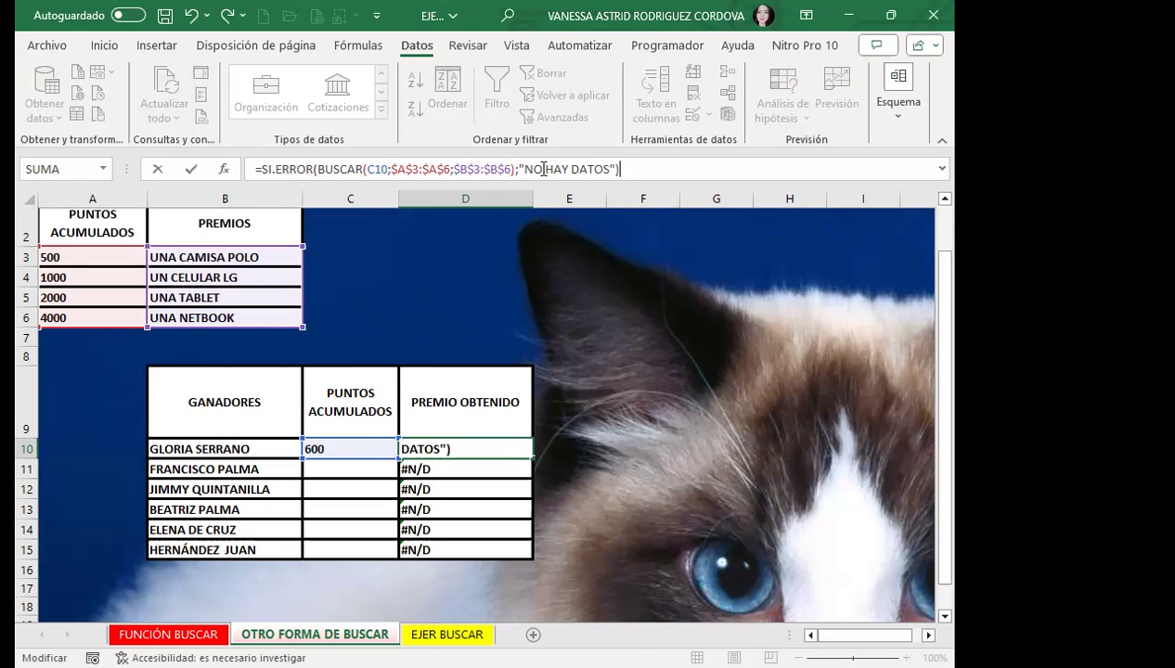
pyautogui.press('Return')
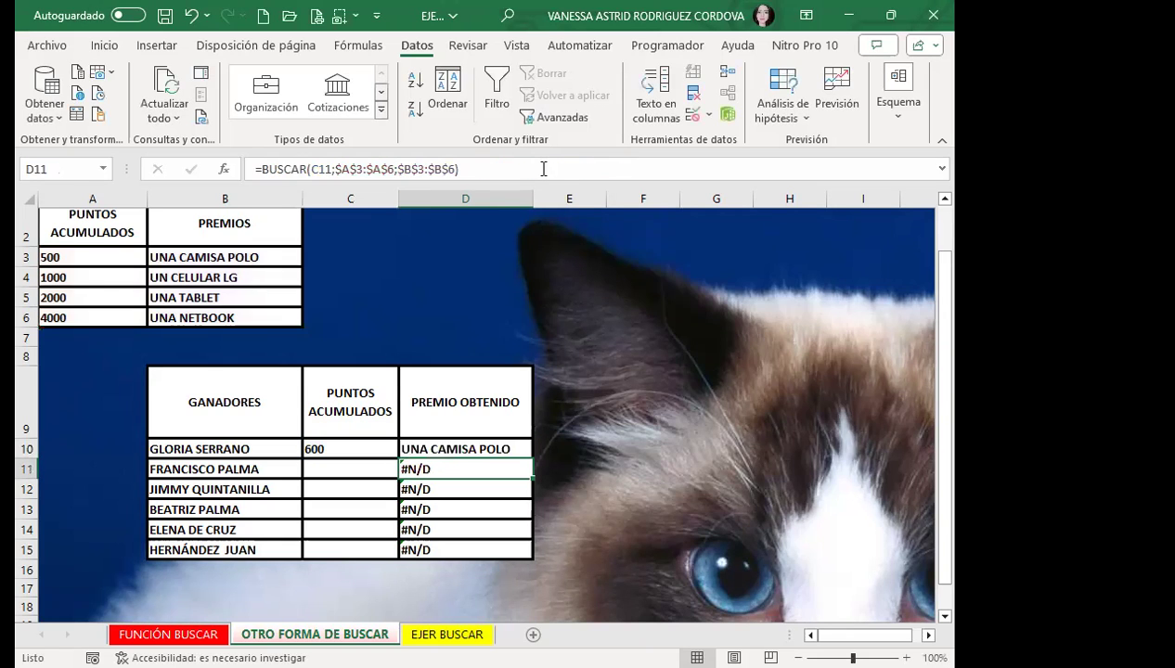
pyautogui.click(478, 446)
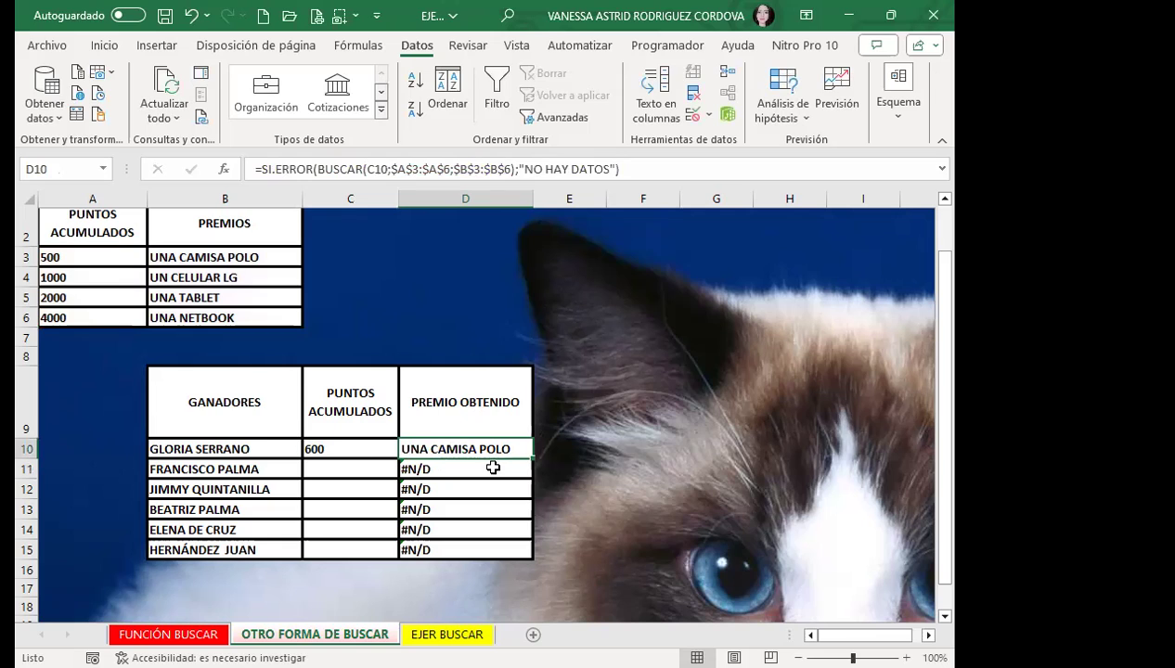
pyautogui.moveTo(532, 457); pyautogui.dragTo(514, 554)
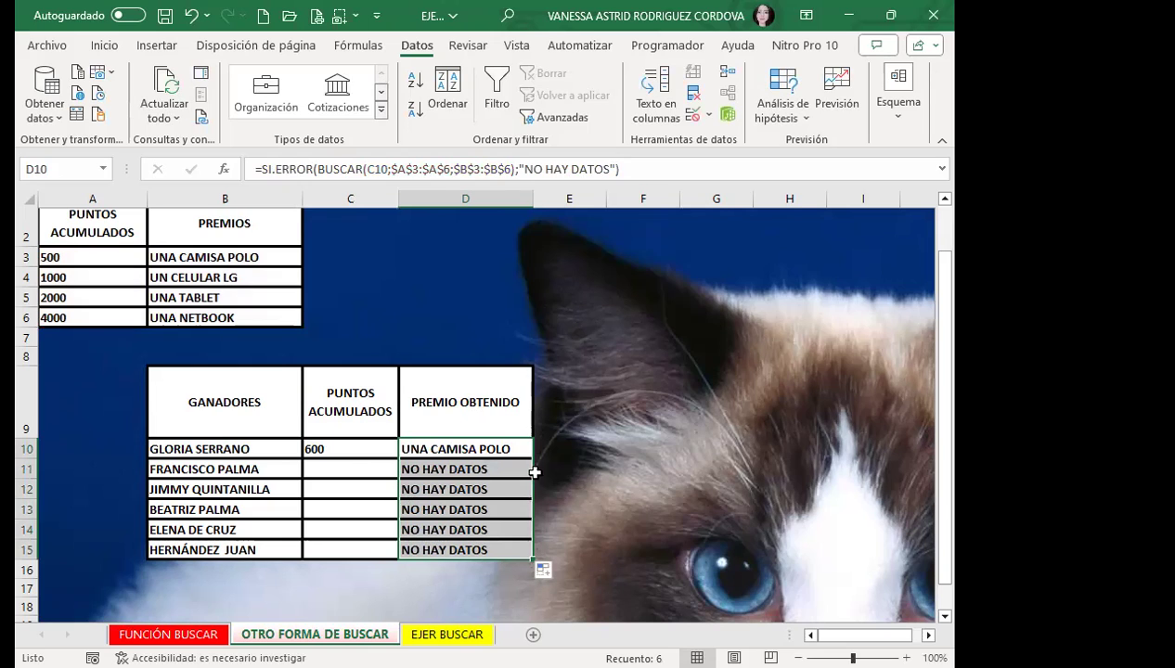
# - Test the lookup with accumulated points of 1000 in C11, 2100 in C12 and 4000 in C13
pyautogui.click(340, 474)
pyautogui.write('1000')
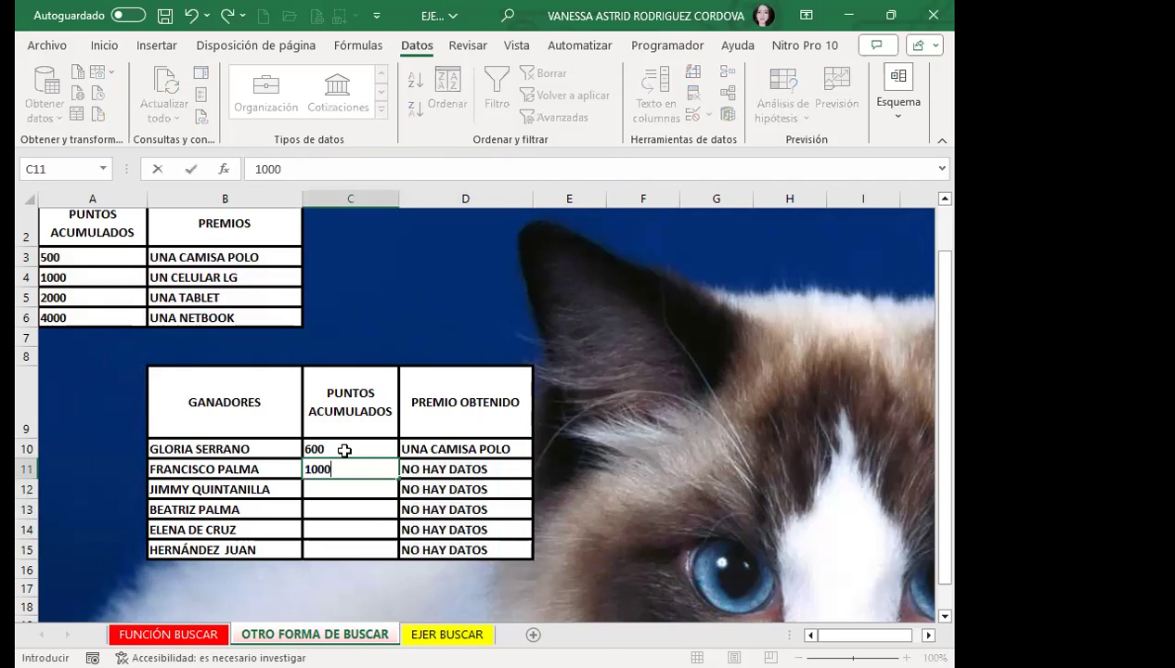
pyautogui.press('Return')
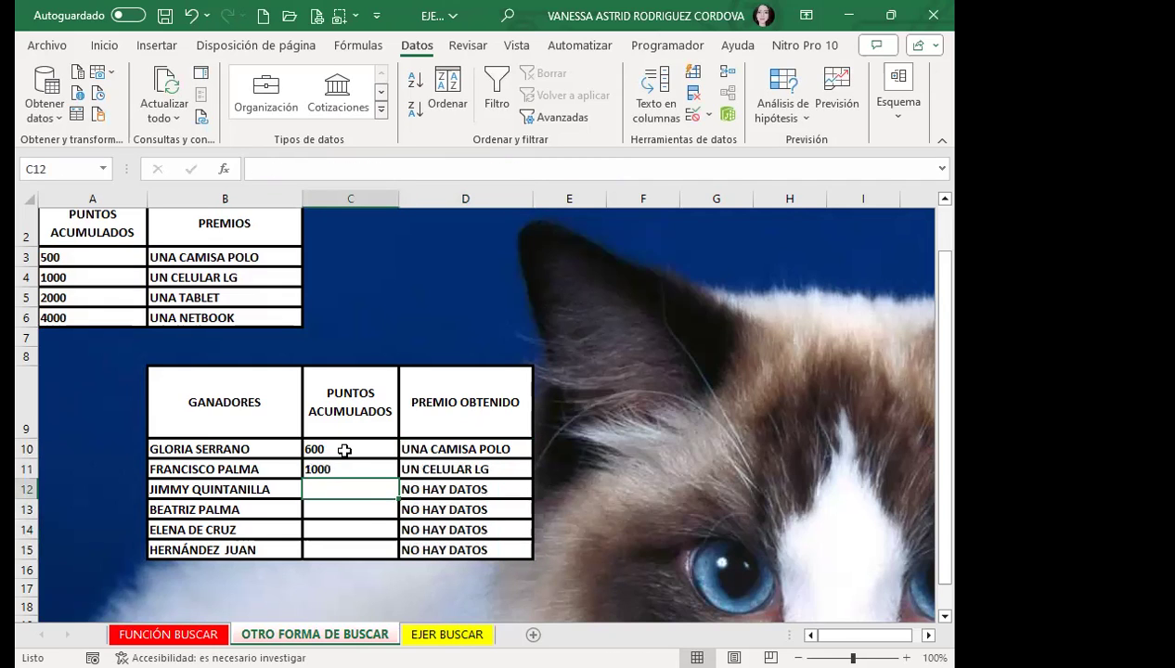
pyautogui.write('1200')
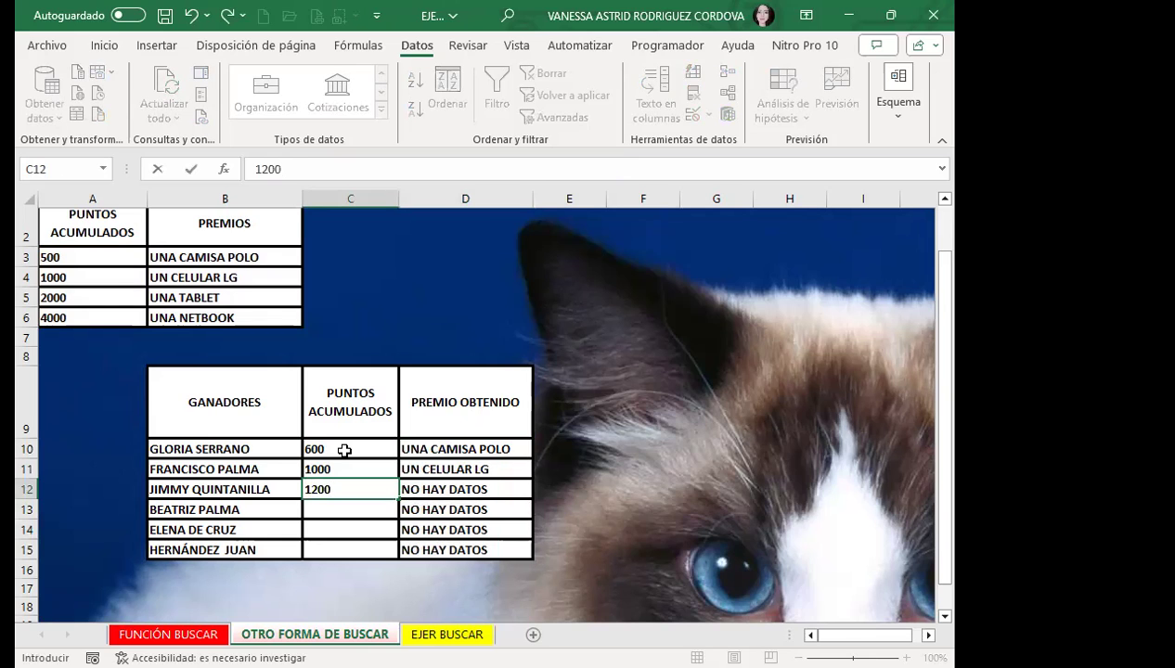
pyautogui.hotkey('ctrl', 'Return')
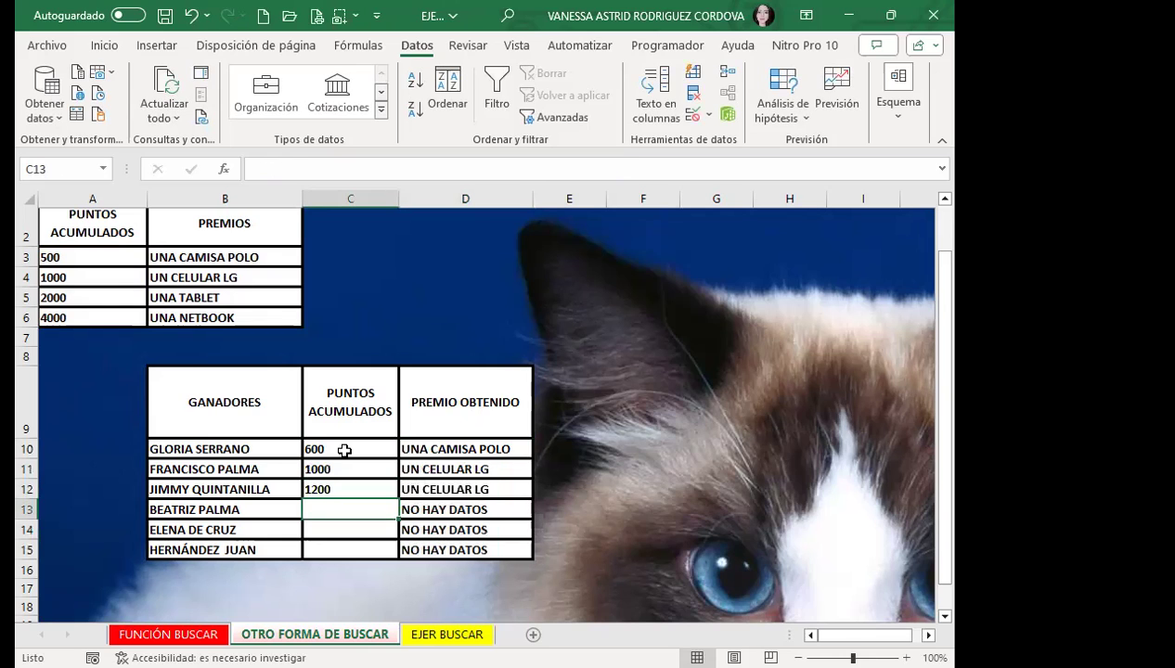
pyautogui.write('2100')
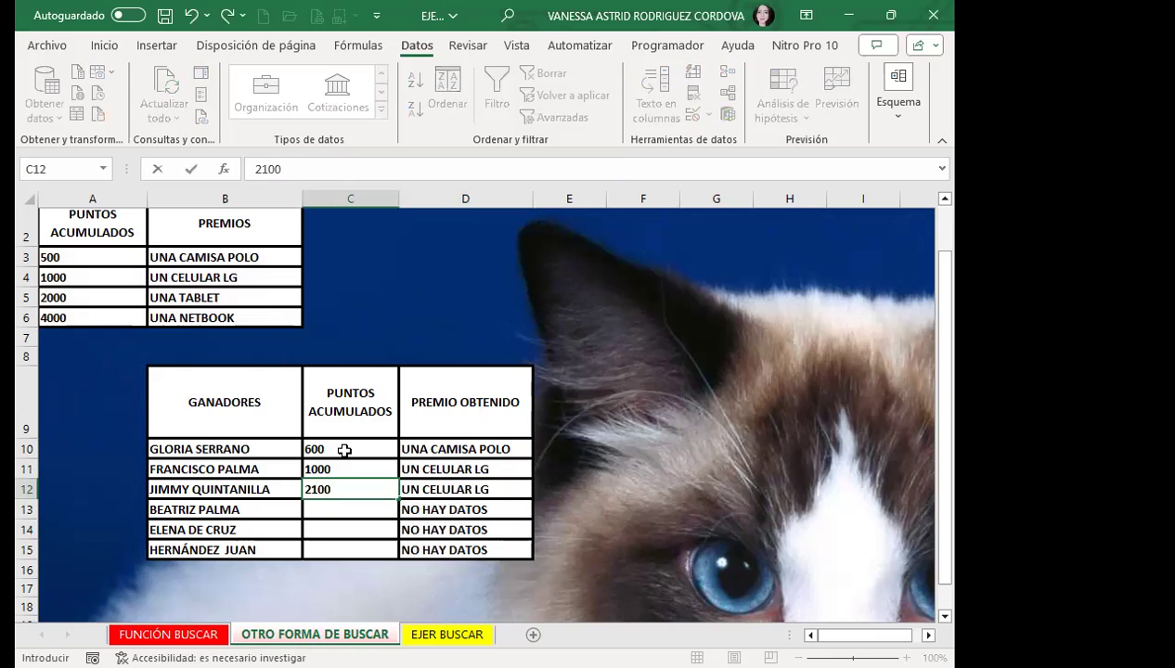
pyautogui.press('Return')
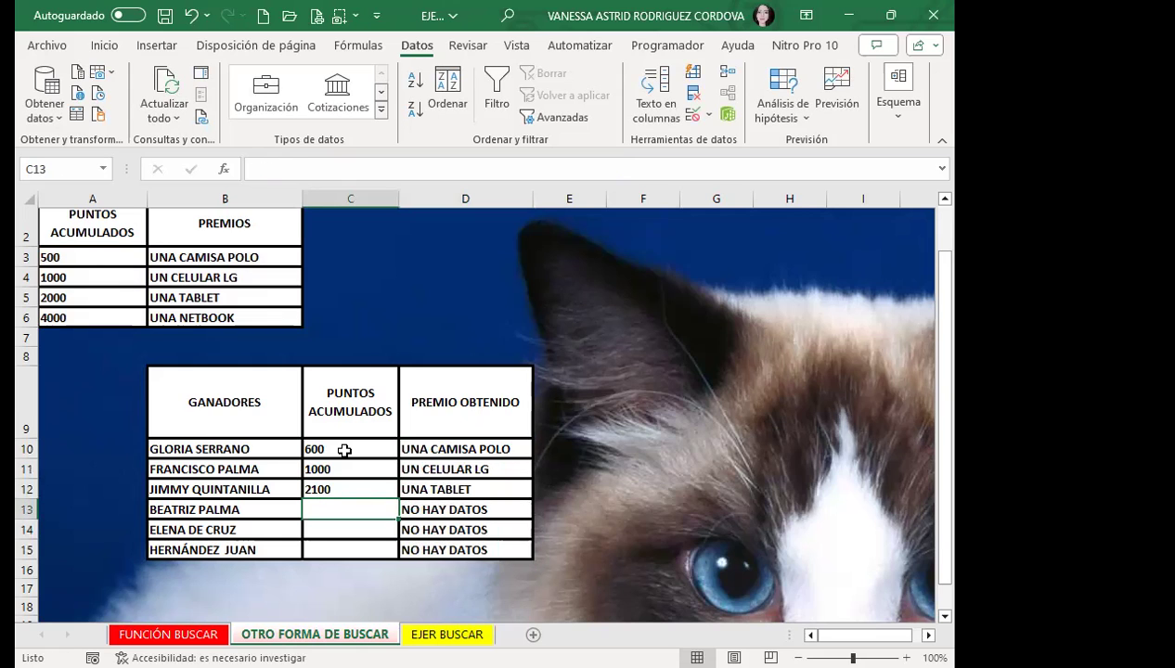
pyautogui.write('4000')
pyautogui.press('Return')
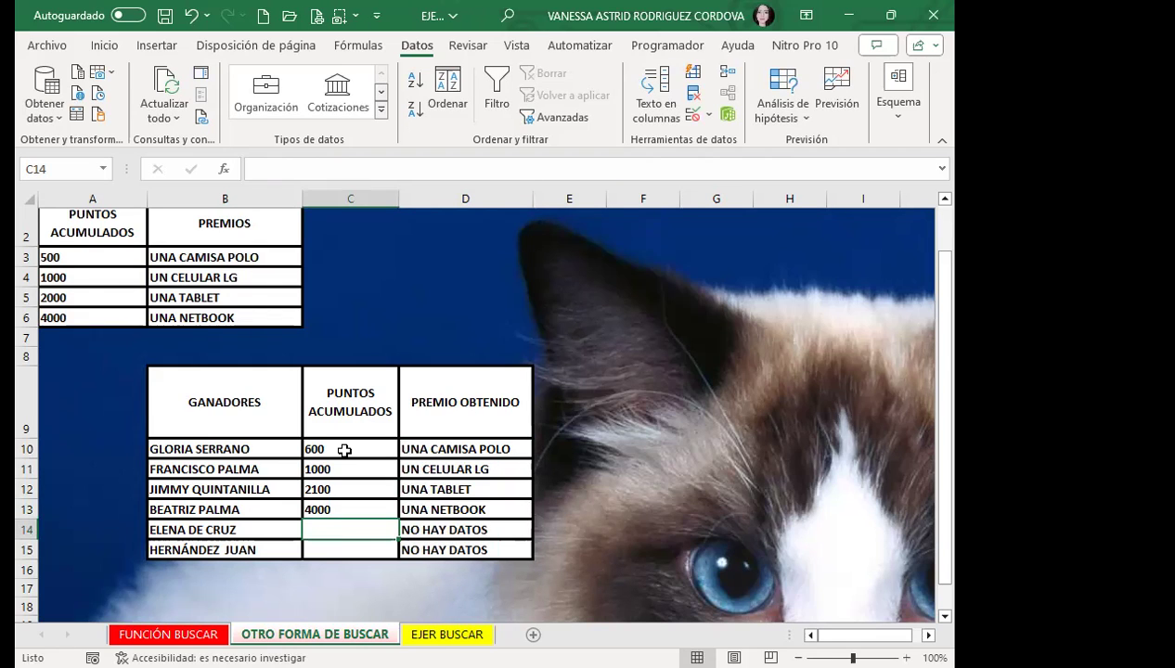
# - Clear the prizes in D11:D15 and replace the SI.ERROR fallback text in D10 with a blank space, " "
pyautogui.moveTo(443, 469); pyautogui.dragTo(454, 547)
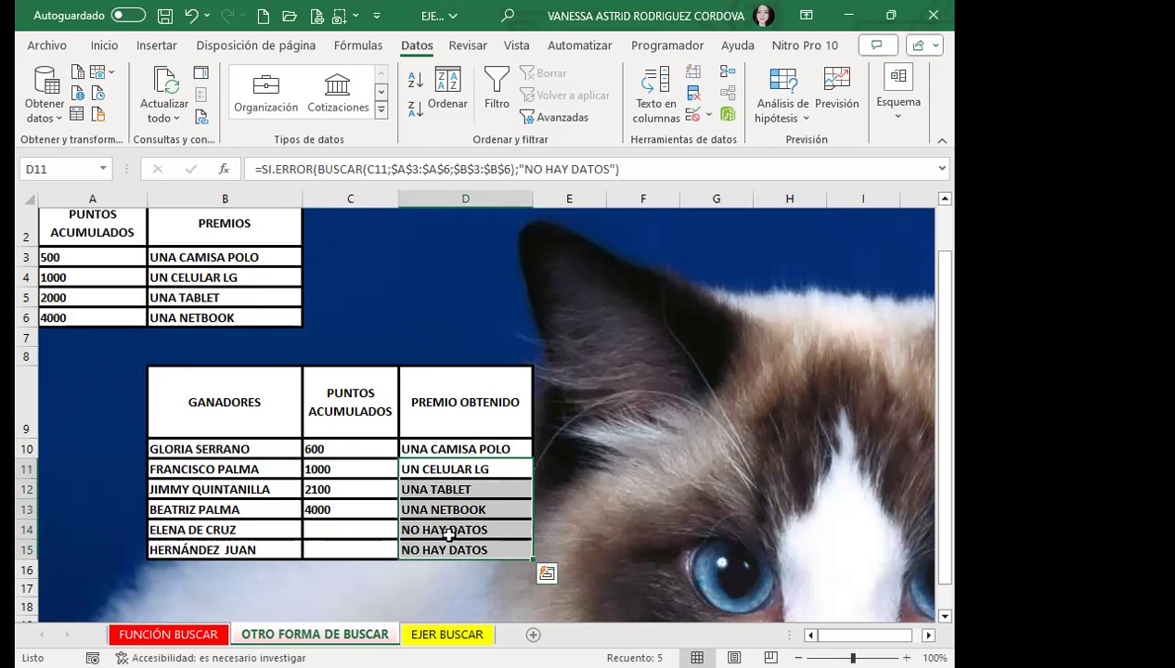
pyautogui.press('Delete')
pyautogui.moveTo(499, 449)
pyautogui.mouseDown()
pyautogui.moveTo(498, 469)
pyautogui.moveTo(498, 450)
pyautogui.mouseUp()
pyautogui.click(609, 170)
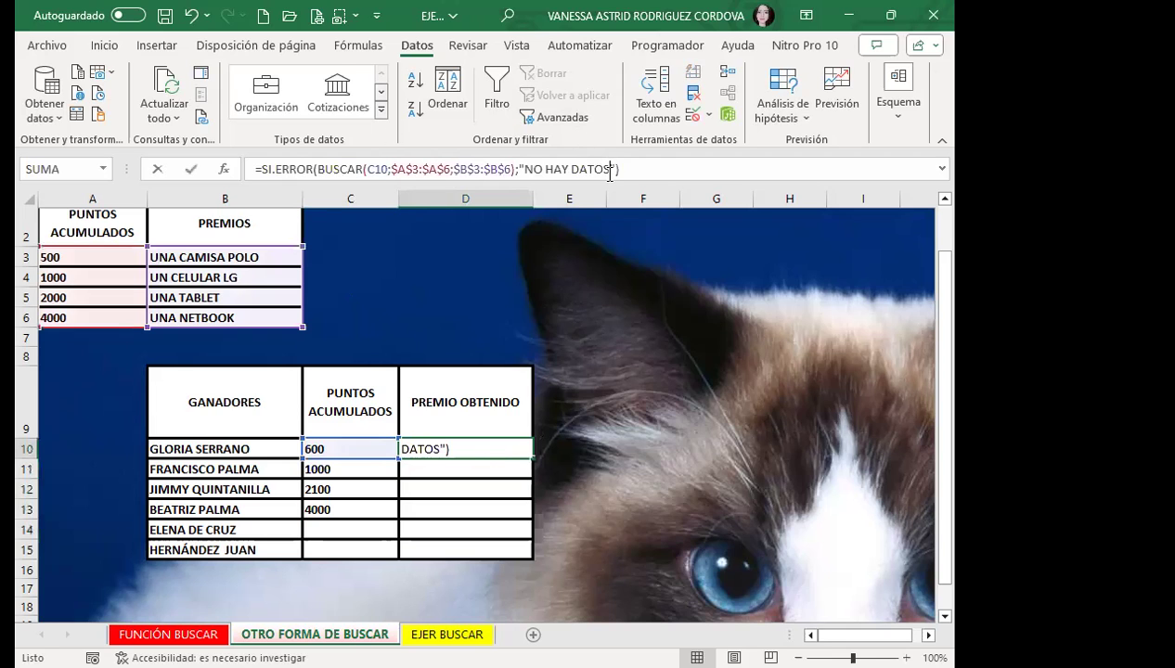
pyautogui.press('BackSpace')
pyautogui.press('BackSpace')
pyautogui.press('BackSpace')
pyautogui.press('BackSpace')
pyautogui.press('BackSpace')
pyautogui.press('BackSpace')
pyautogui.press('BackSpace')
pyautogui.press('BackSpace')
pyautogui.press('BackSpace')
pyautogui.press('BackSpace')
pyautogui.press('BackSpace')
pyautogui.press('BackSpace')
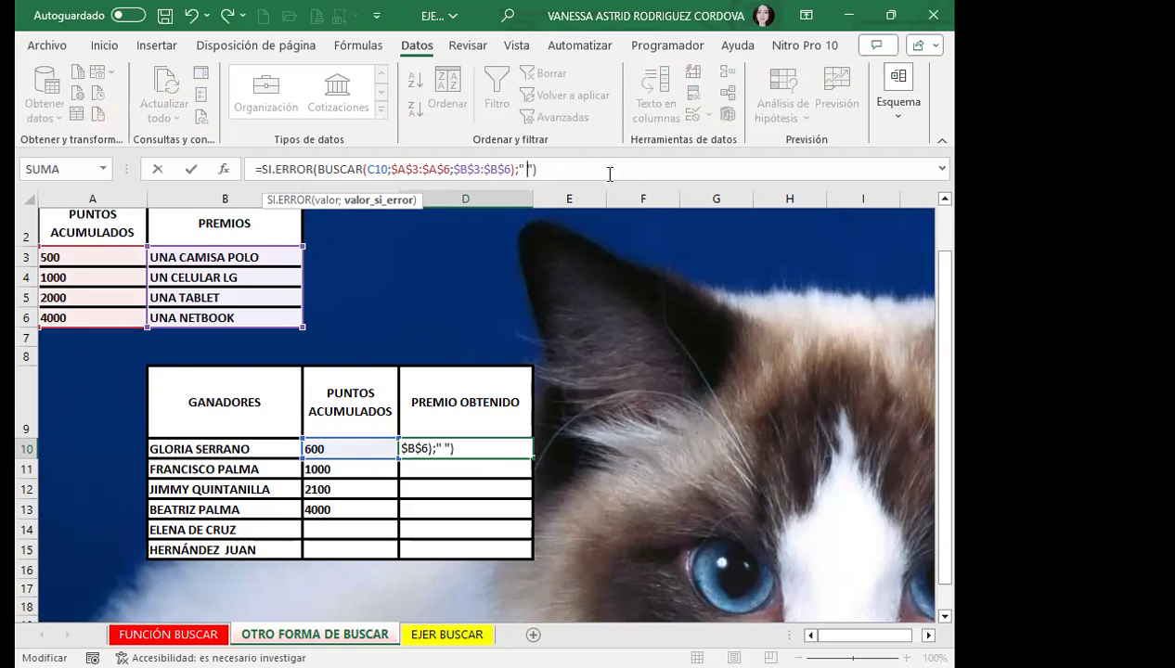
pyautogui.press('Return')
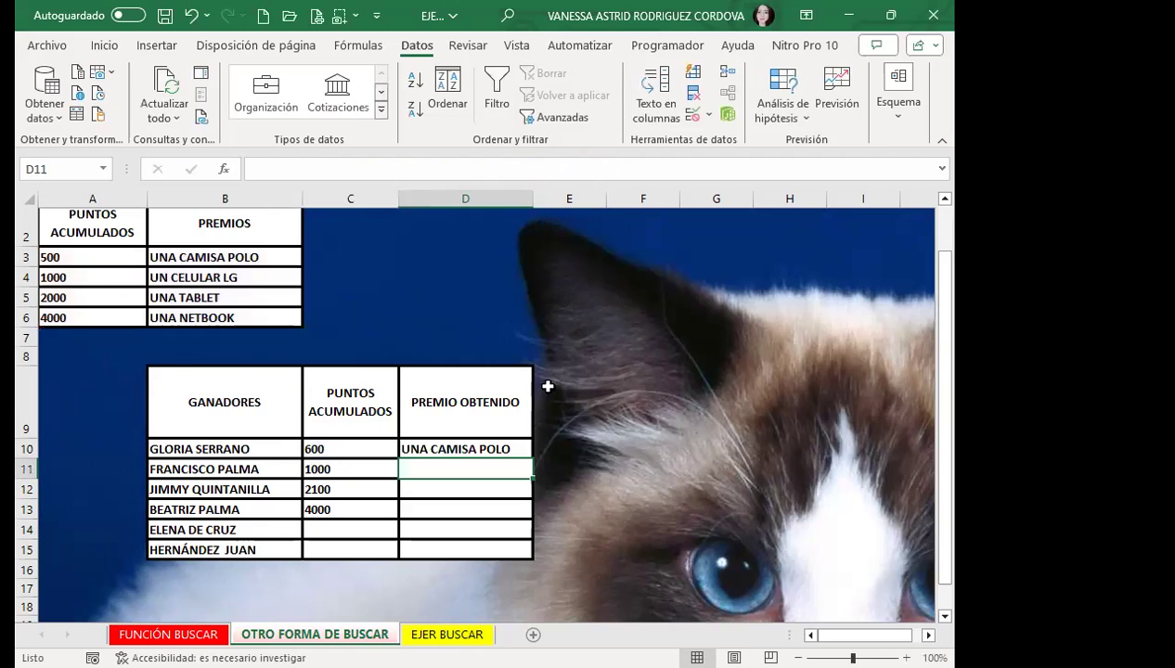
# - Fill the D10 prize formula down through D15 and clear the accumulated points in C11:C13
pyautogui.click(501, 445)
pyautogui.moveTo(533, 459); pyautogui.dragTo(533, 555)
pyautogui.moveTo(336, 472); pyautogui.dragTo(335, 502)
pyautogui.press('Delete')
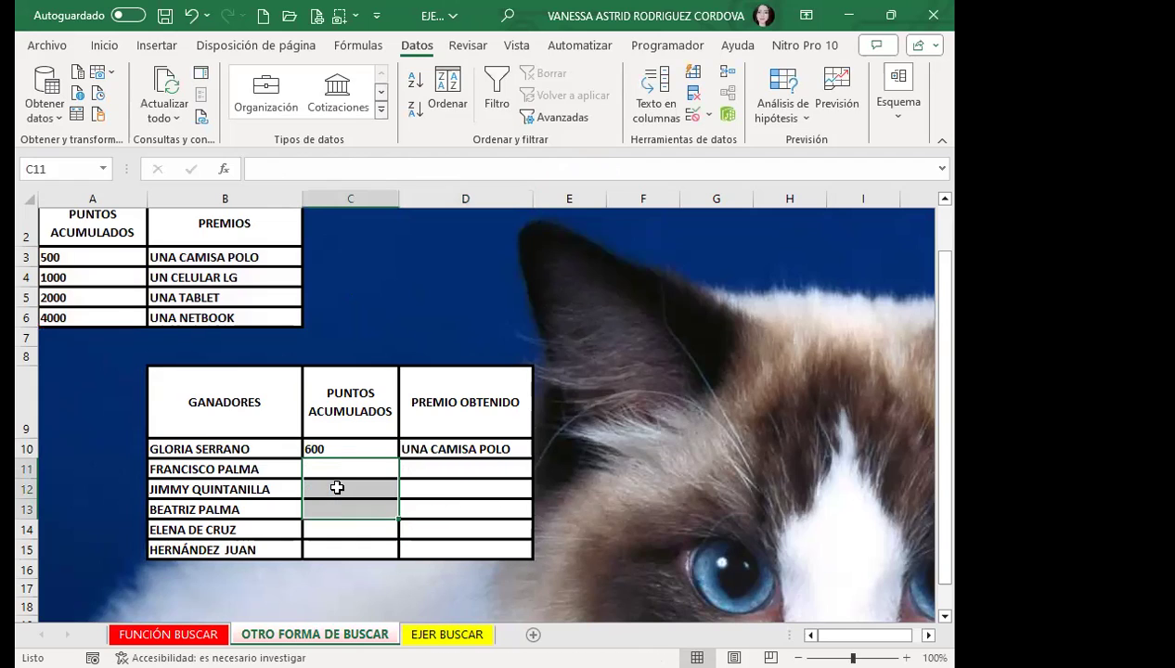
# - Check the prize formula in D11 and enter 1000 accumulated points in C11
pyautogui.click(459, 474)
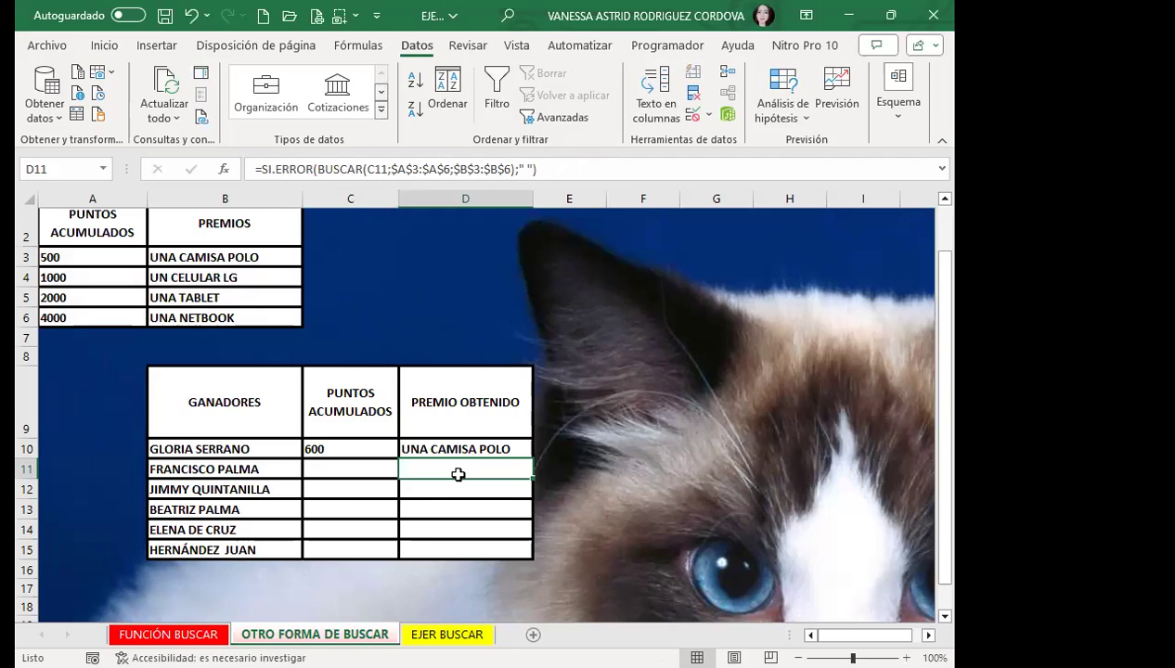
pyautogui.click(349, 467)
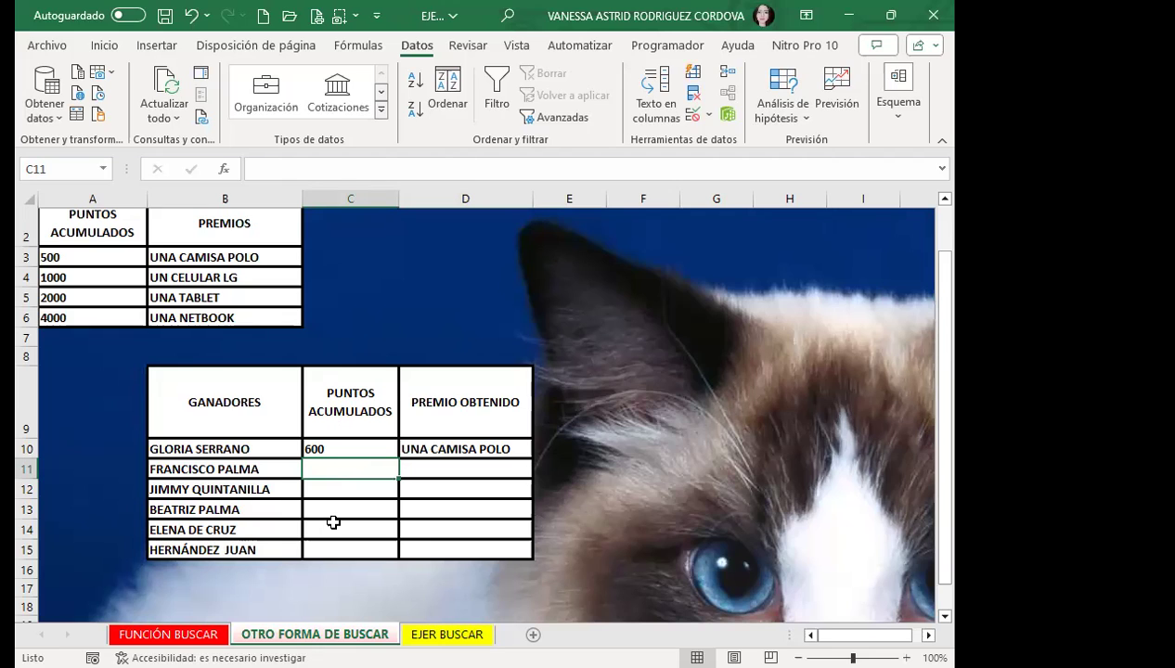
pyautogui.write('1000')
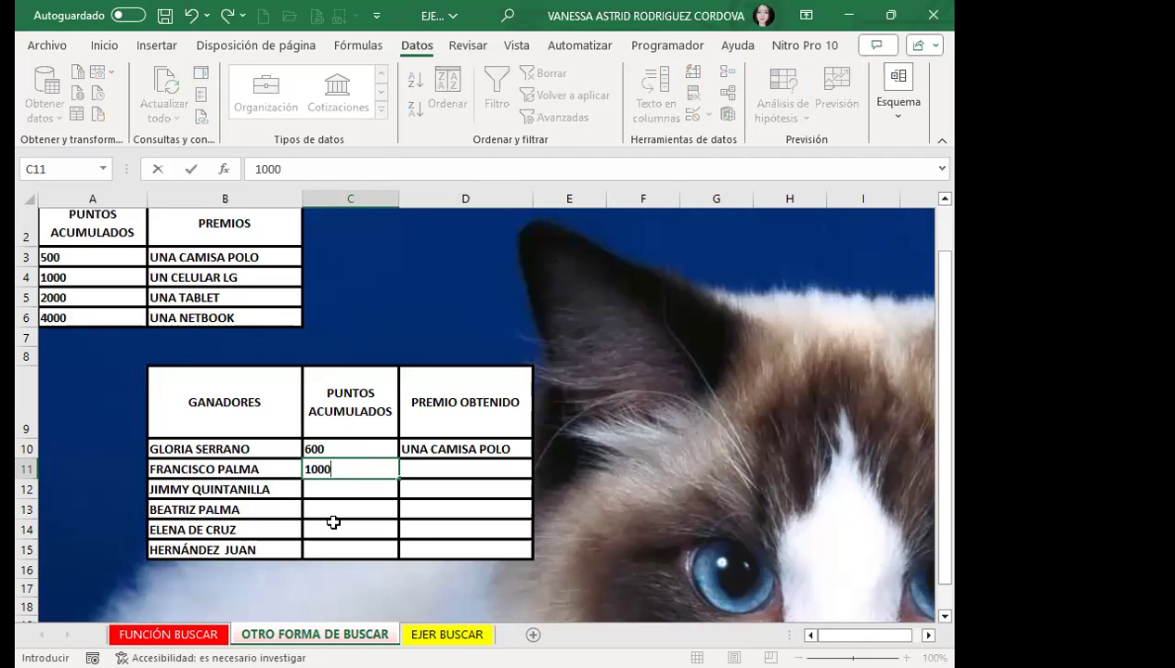
pyautogui.press('Return')
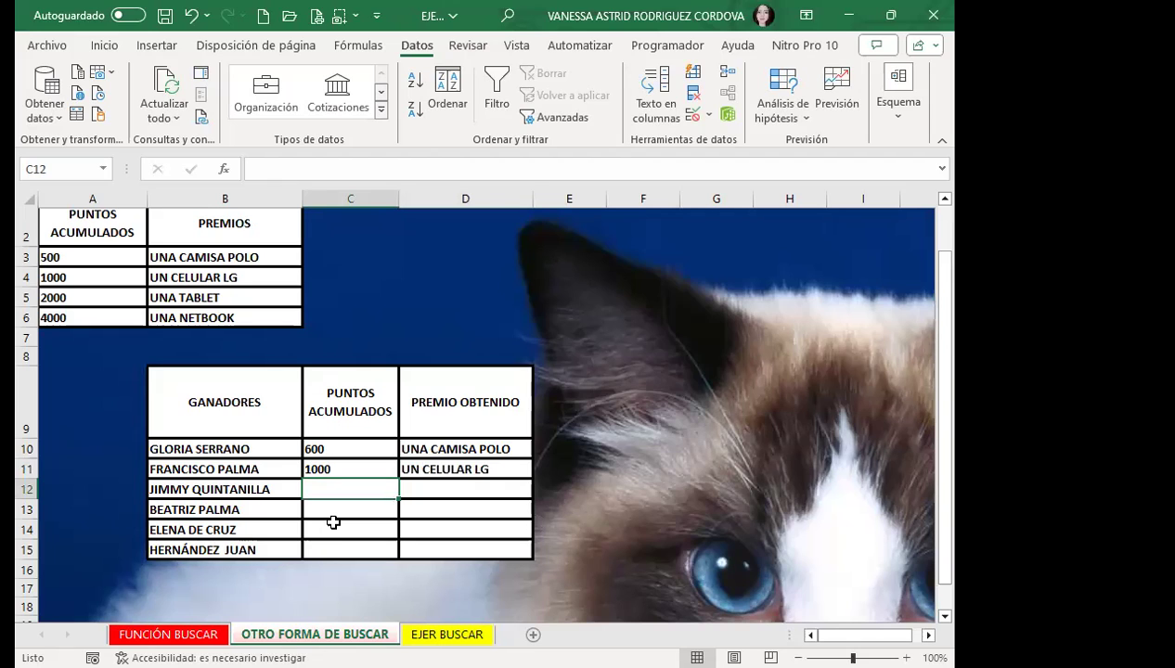
# - Inspect the prize formulas in D12, D13 and D14 for the winners without points
pyautogui.click(473, 490)
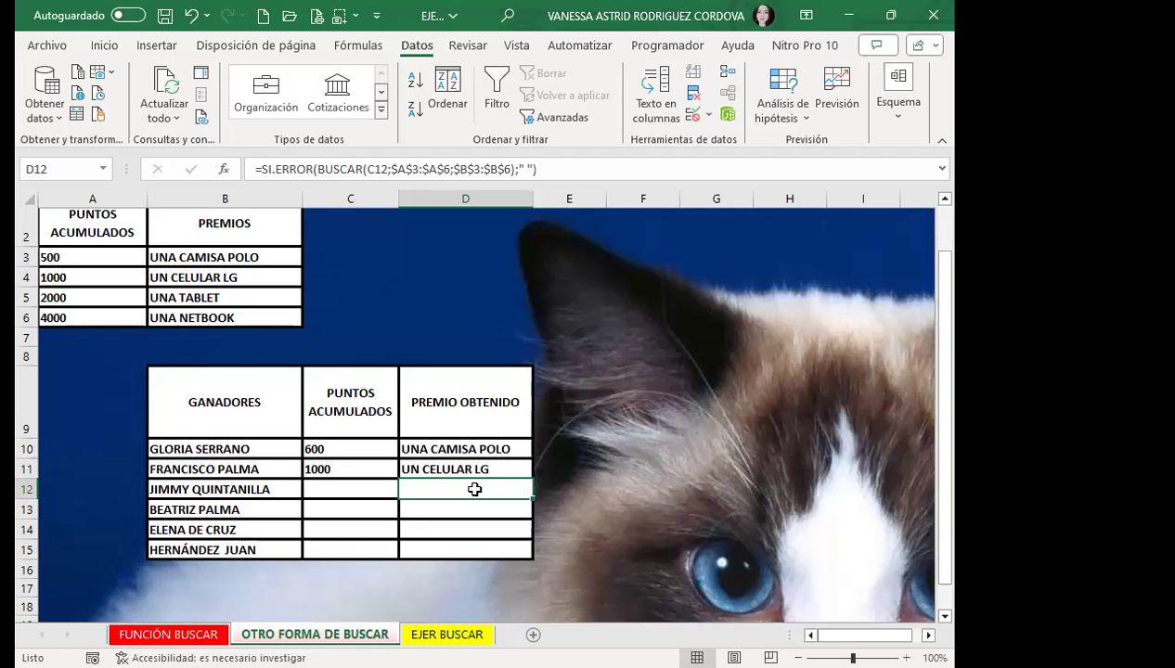
pyautogui.press('Down')
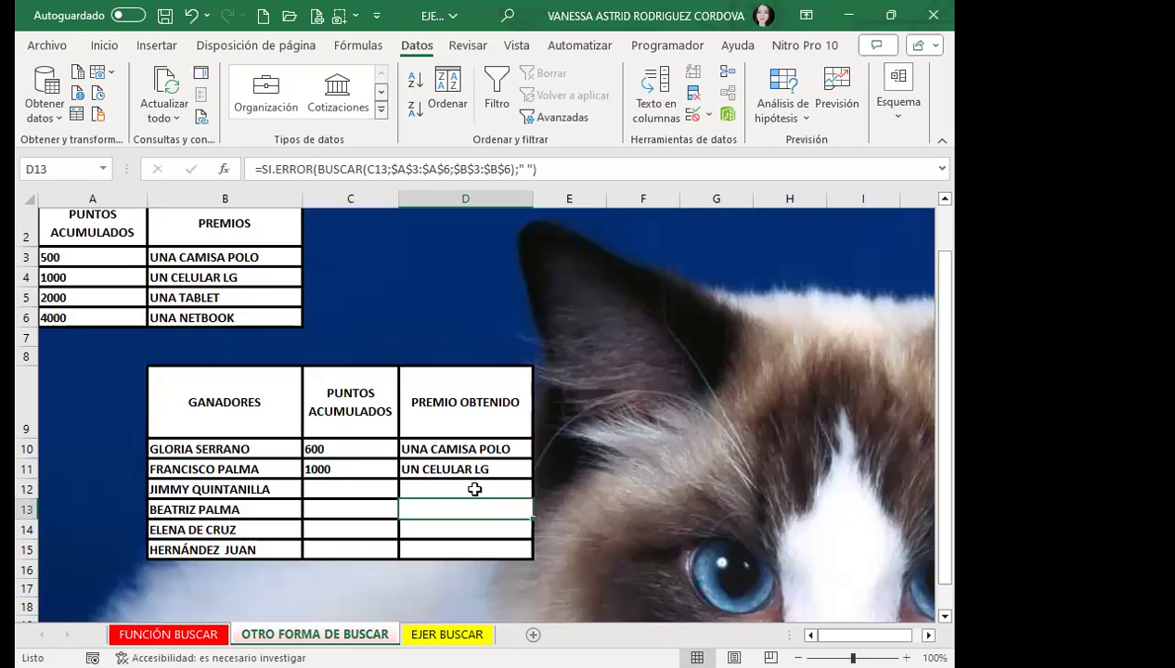
pyautogui.press('Down')
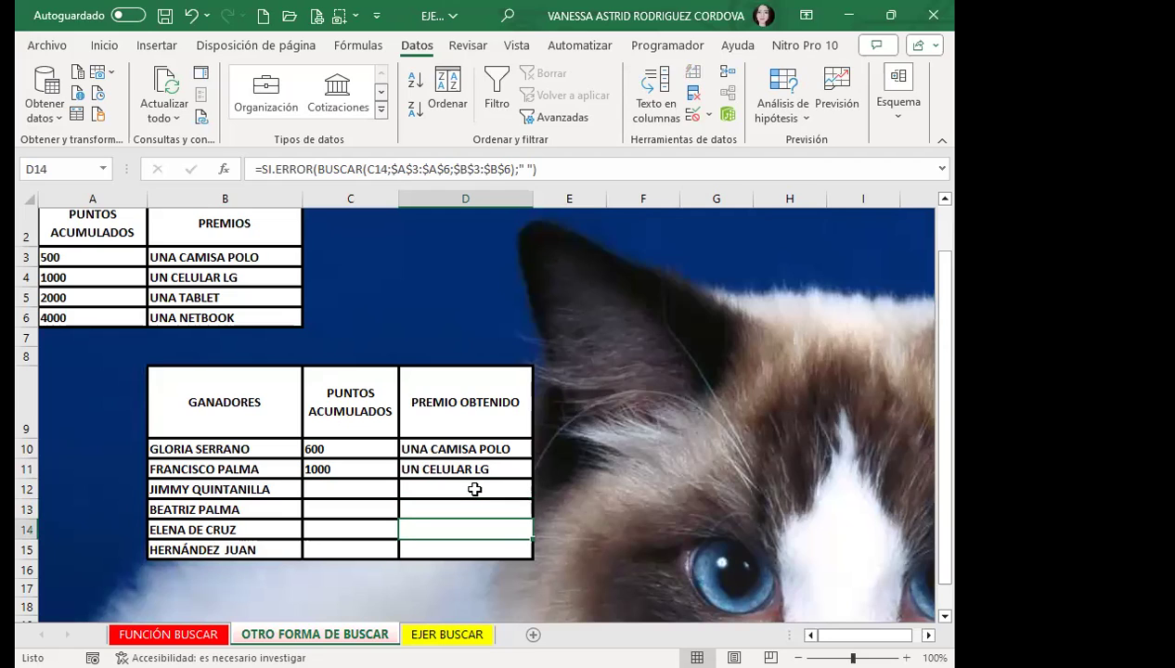
# - Inspect the SI.ERROR prize formulas in D15, D12 and D10 and the accumulated points cells C12:C15
pyautogui.press('Down')
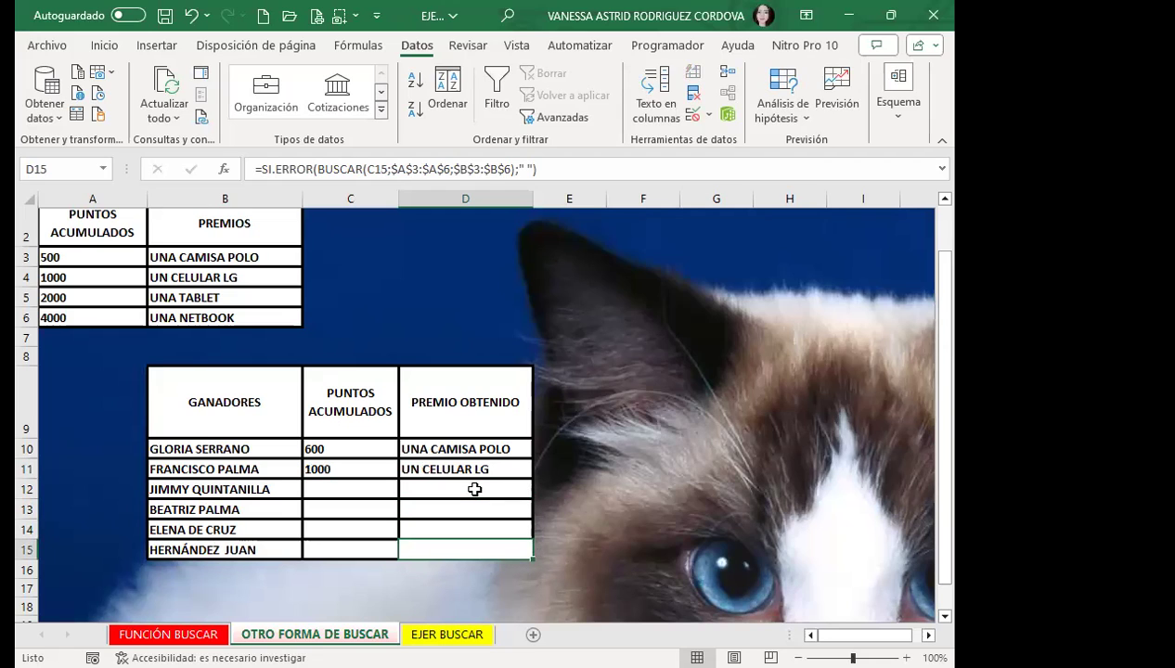
pyautogui.press('Up')
pyautogui.press('Up')
pyautogui.press('Up')
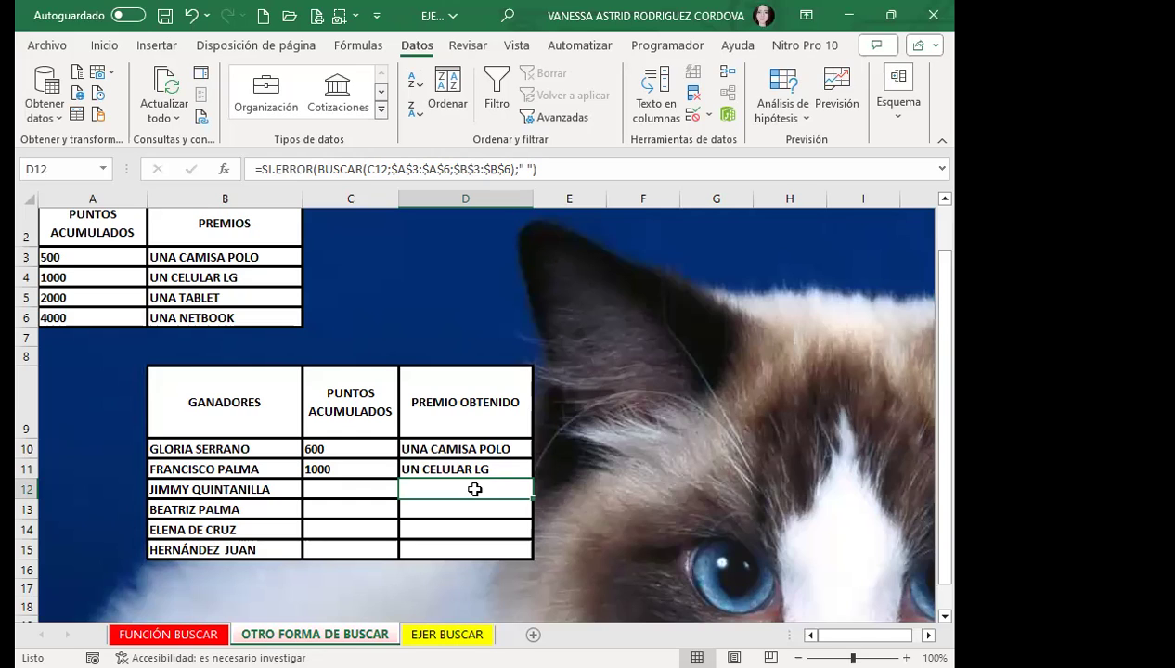
pyautogui.moveTo(368, 491); pyautogui.dragTo(362, 548)
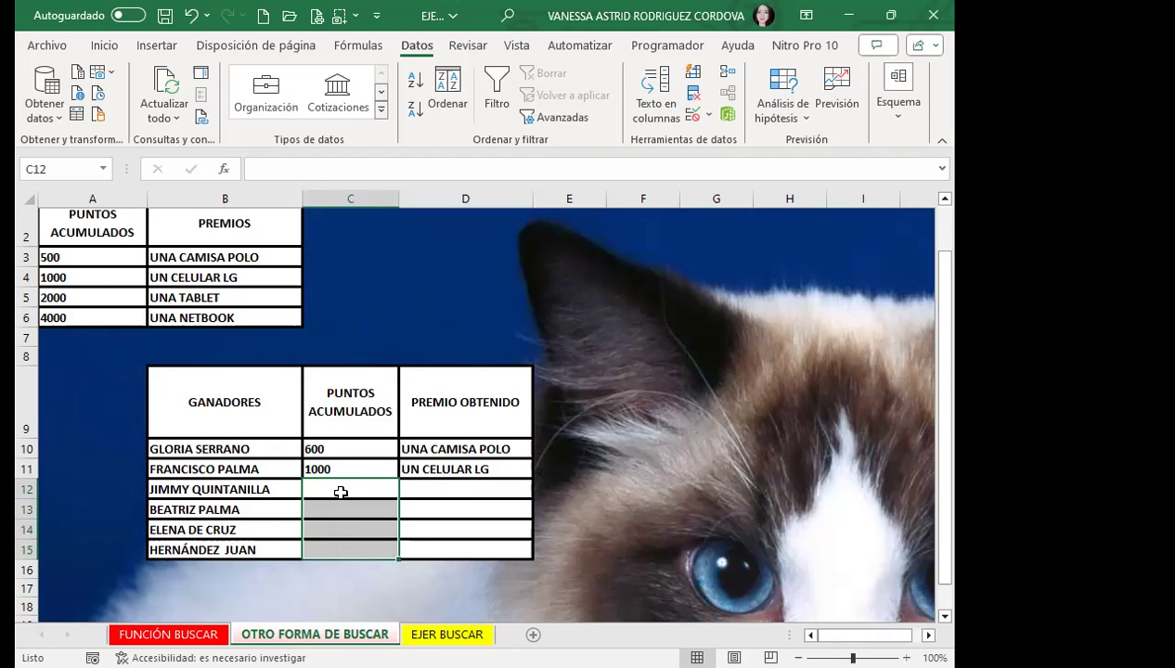
pyautogui.click(352, 493)
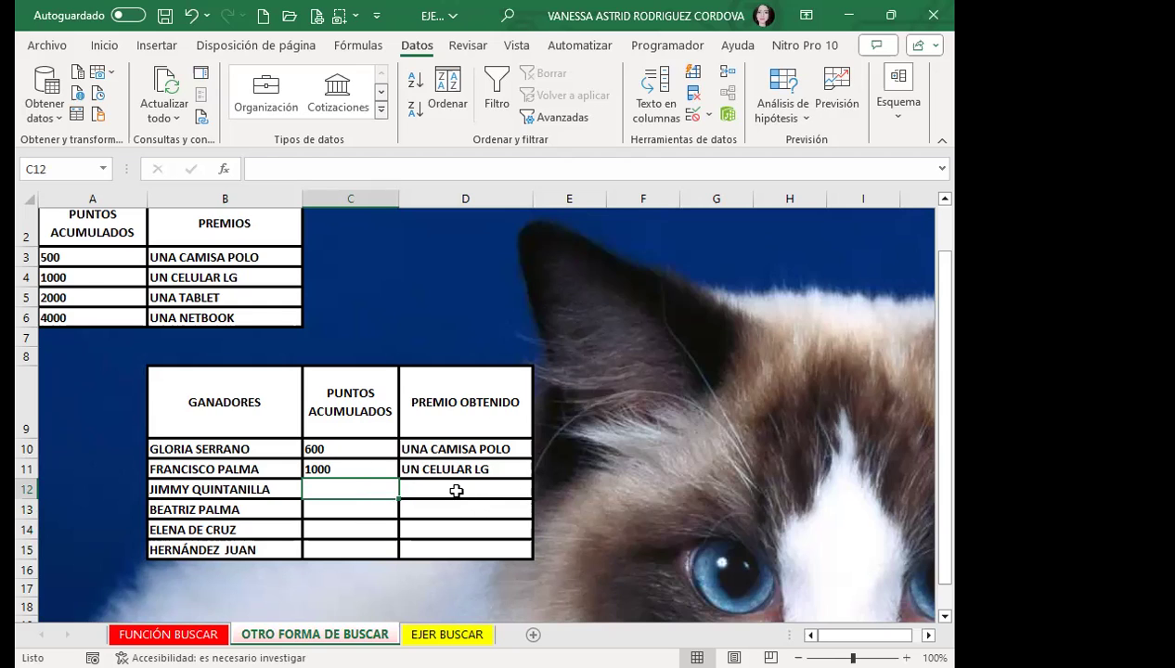
pyautogui.click(411, 446)
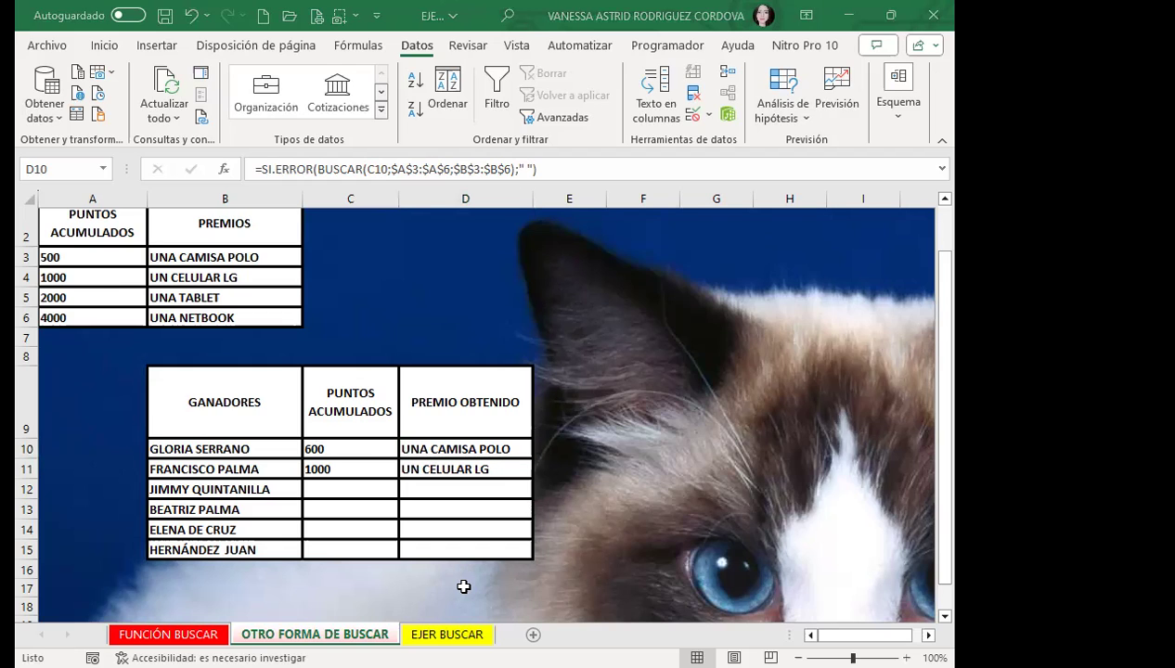
pyautogui.click(432, 448)
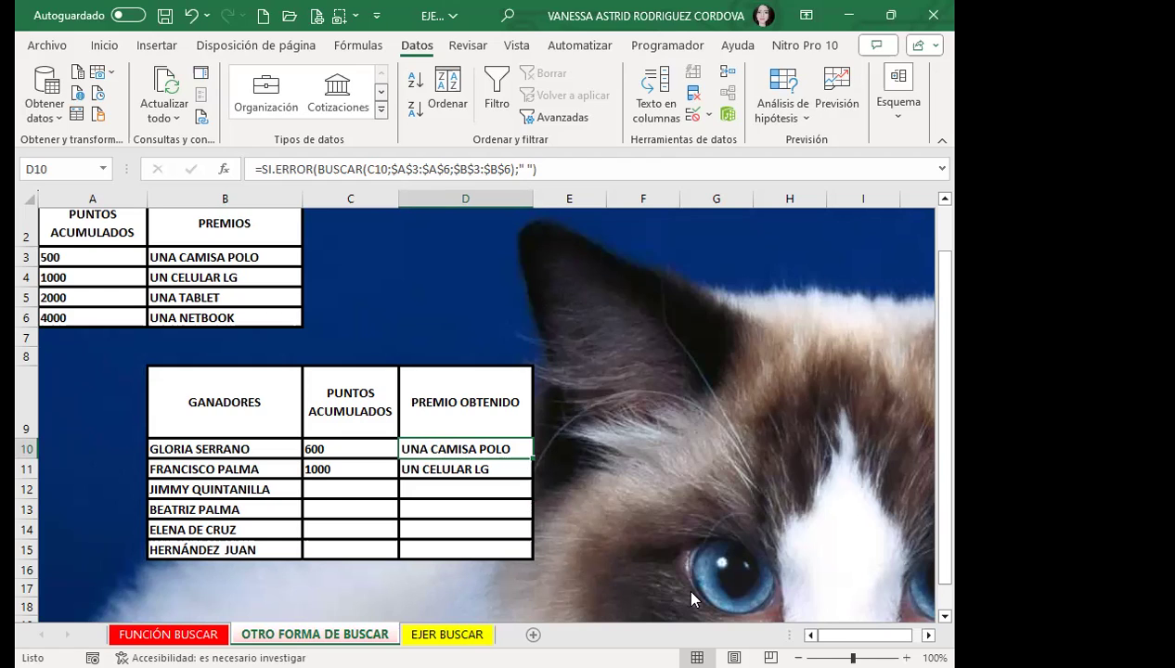
# - Open the EJER BUSCAR sheet and examine its data table from CÓDIGO to DEPARTAMENTO and the lookup form beside it
pyautogui.click(448, 634)
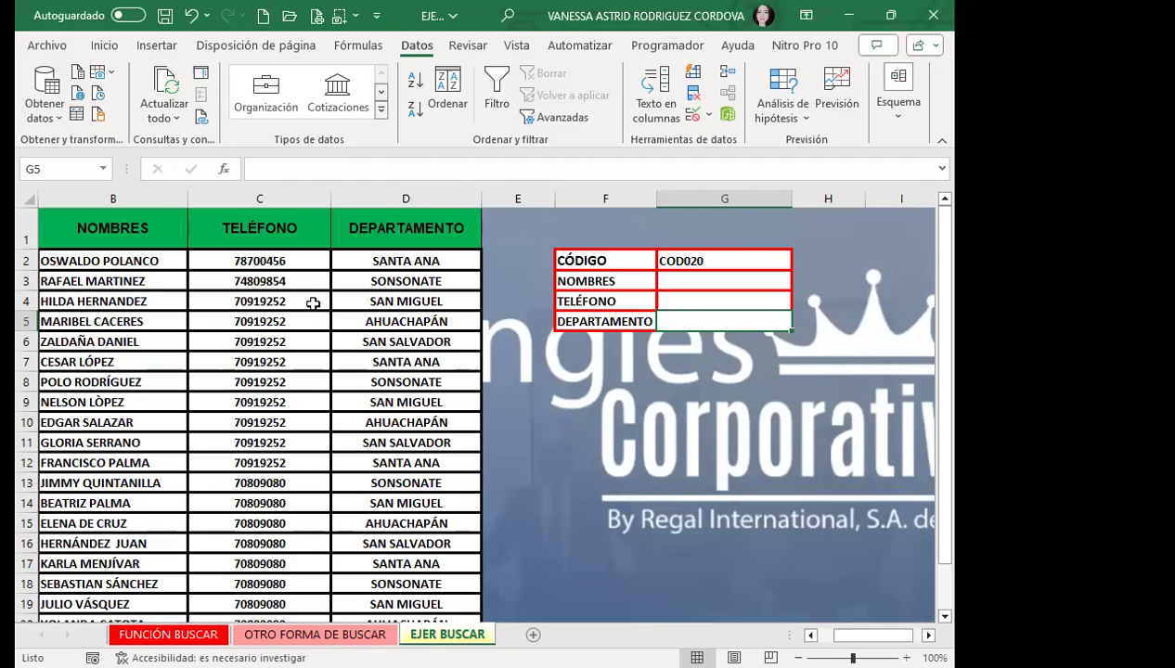
pyautogui.click(296, 360)
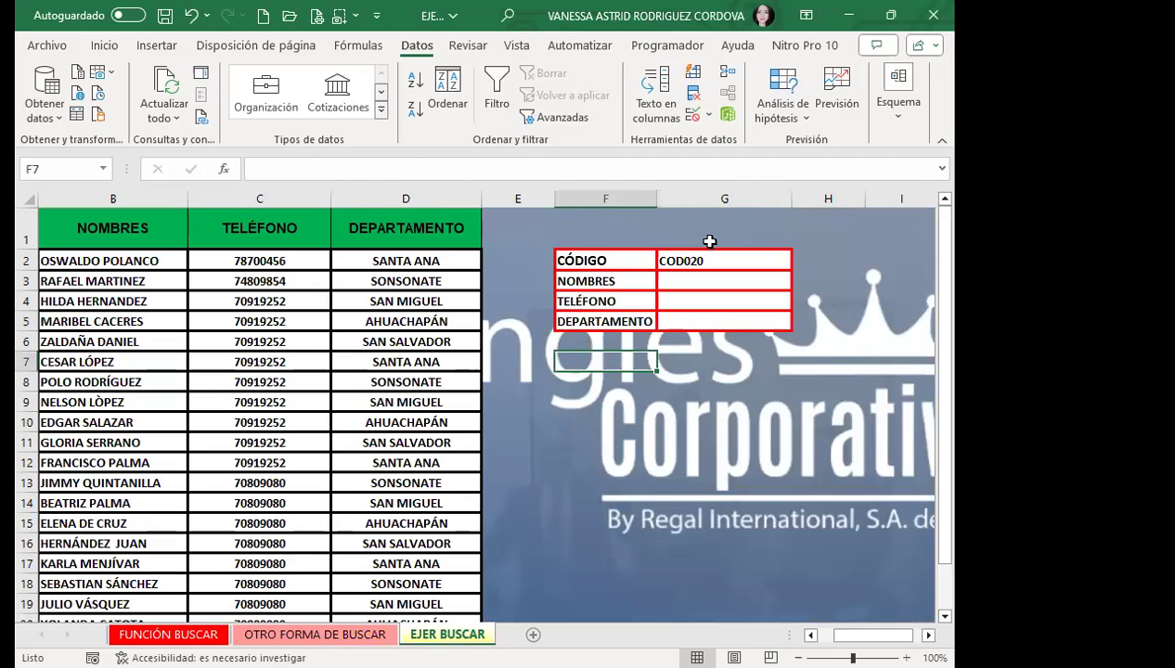
pyautogui.click(424, 356)
pyautogui.scroll(-4, 309, 382)
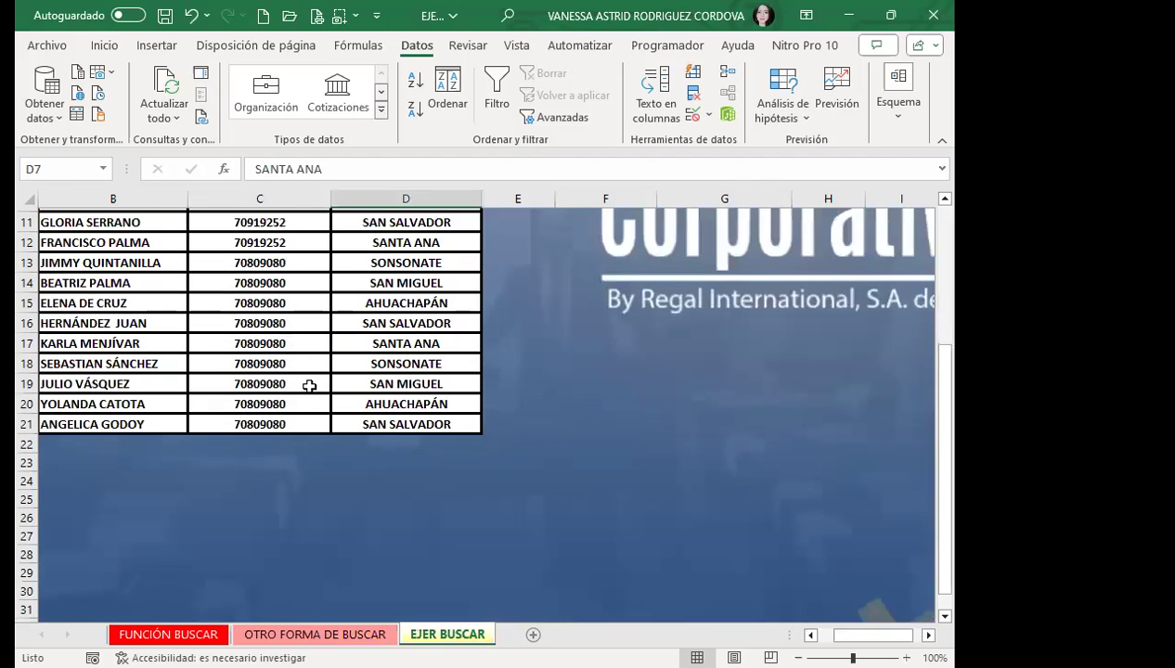
pyautogui.scroll(4, 309, 383)
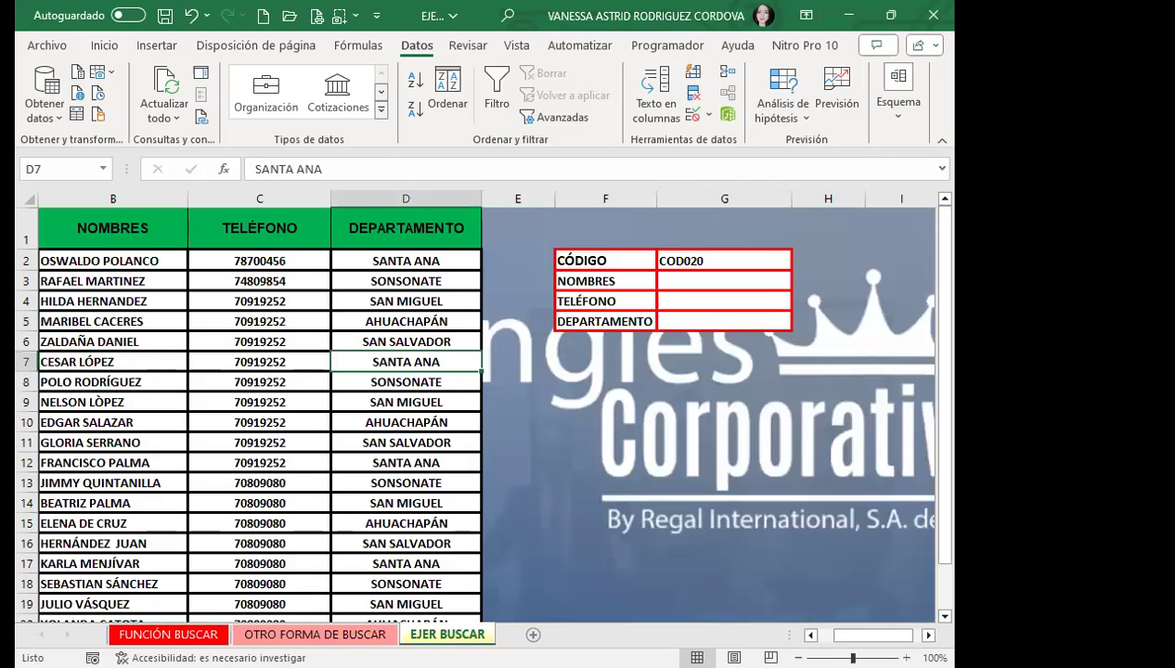
pyautogui.hscroll(-1, 279, 409)
pyautogui.click(78, 315)
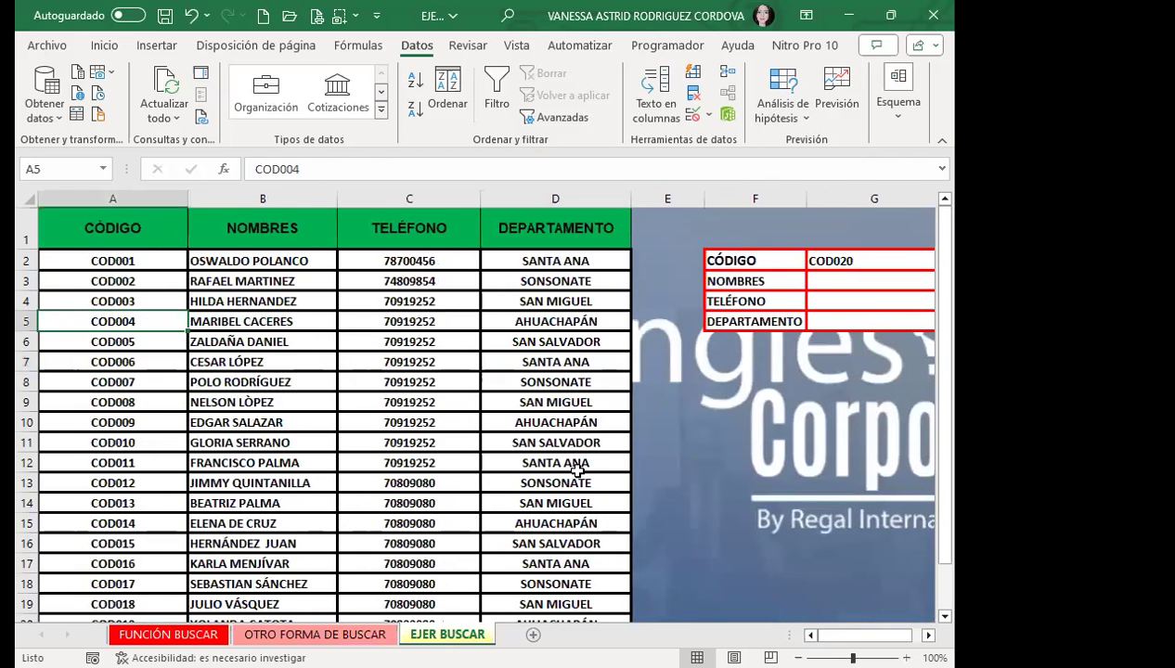
pyautogui.hscroll(2, 520, 400)
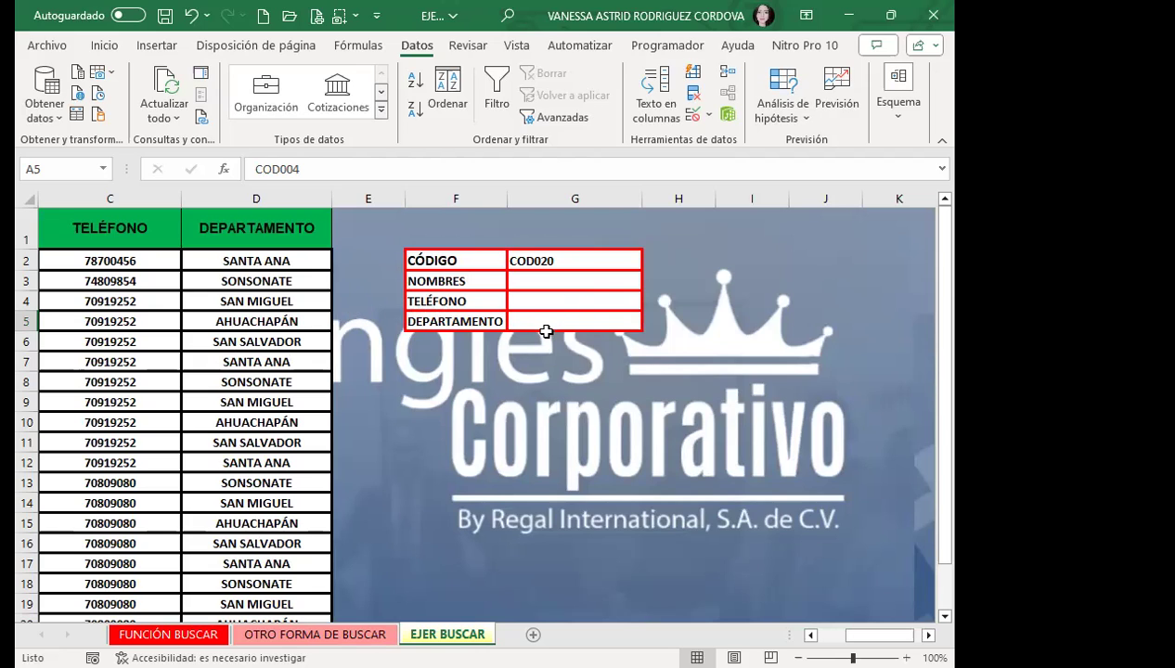
# - Try COD015 from the code list in G2 and clear the cell
pyautogui.click(589, 257)
pyautogui.click(644, 265)
pyautogui.click(626, 261)
pyautogui.click(650, 263)
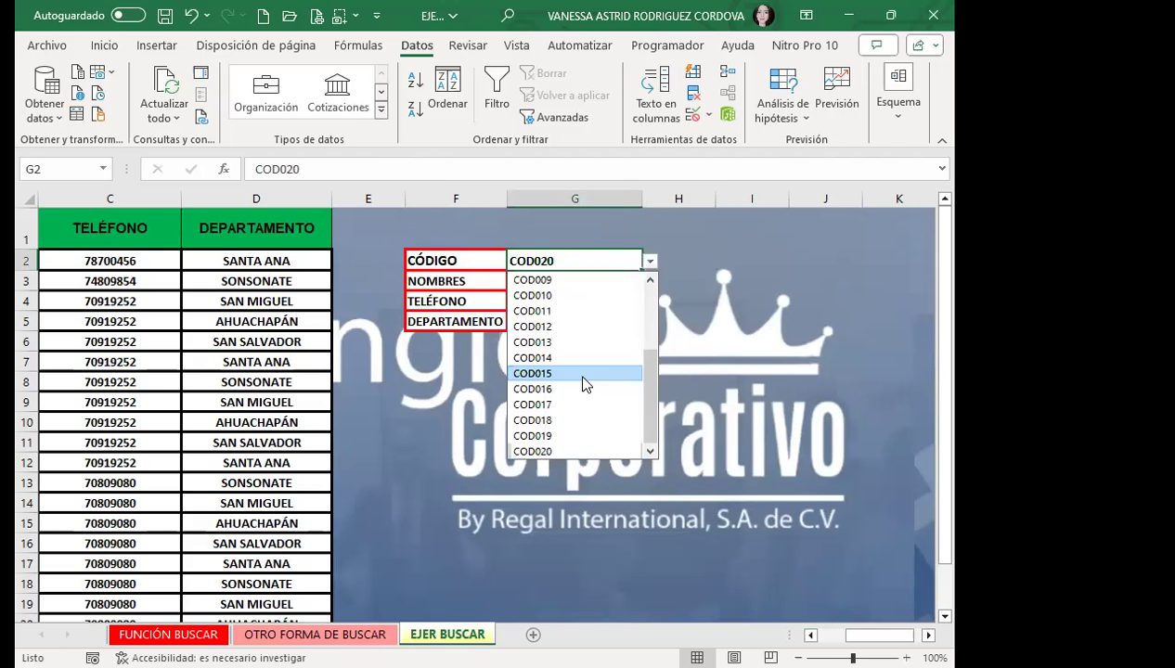
pyautogui.click(581, 373)
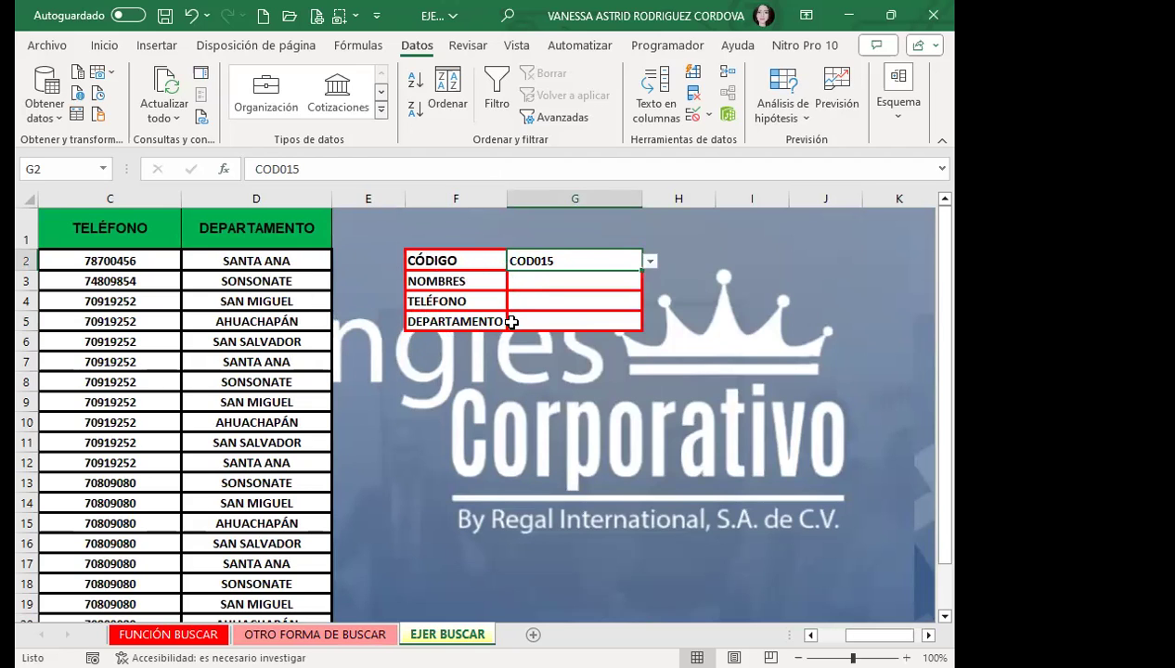
pyautogui.press('Delete')
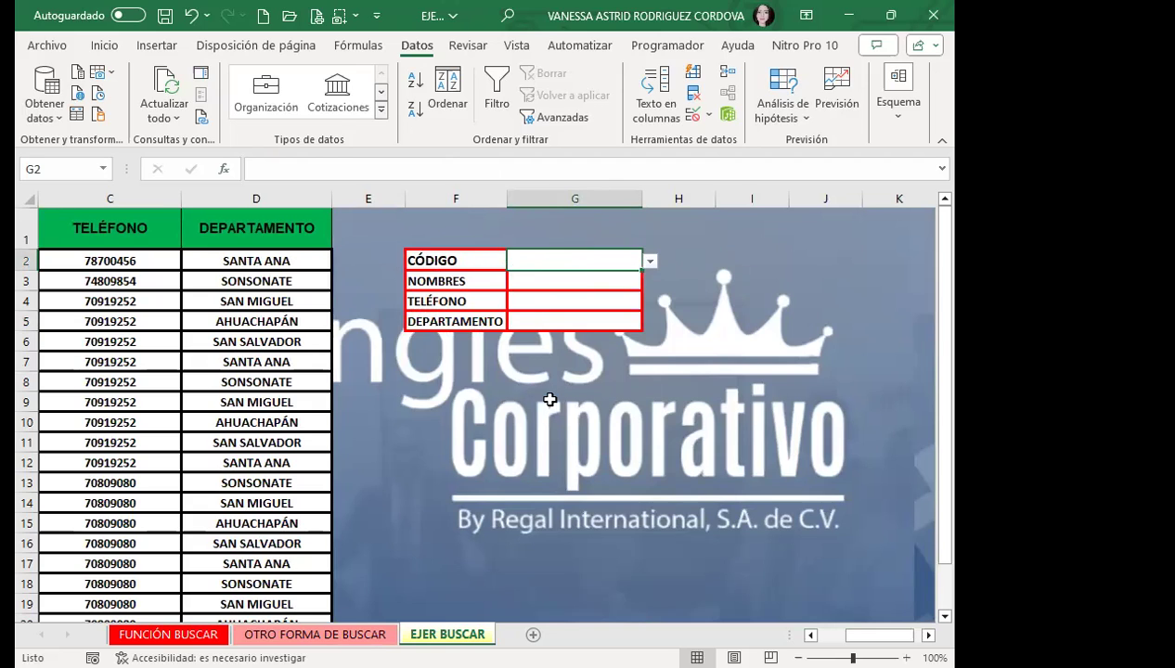
# - Examine the lookup form's code cell G2, result cells G3:G5 and the NOMBRES, TELÉFONO and DEPARTAMENTO labels
pyautogui.click(510, 373)
pyautogui.moveTo(535, 280); pyautogui.dragTo(534, 323)
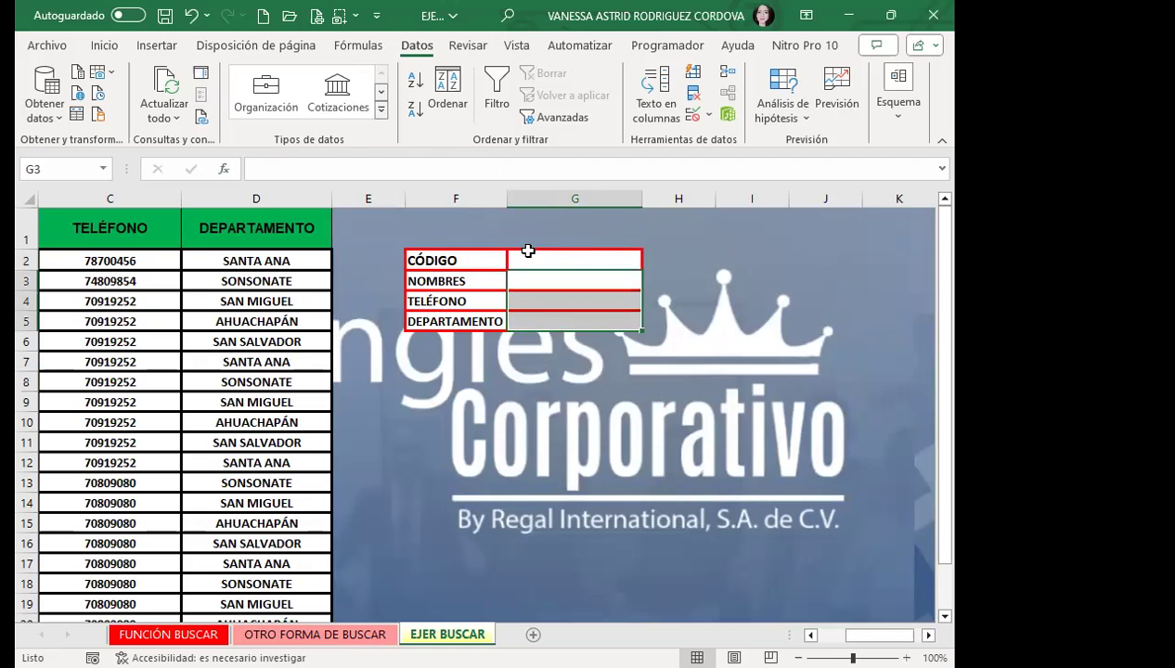
pyautogui.click(529, 259)
pyautogui.moveTo(533, 278); pyautogui.dragTo(536, 323)
pyautogui.scroll(-6, 228, 371)
pyautogui.scroll(6, 254, 400)
pyautogui.click(478, 279)
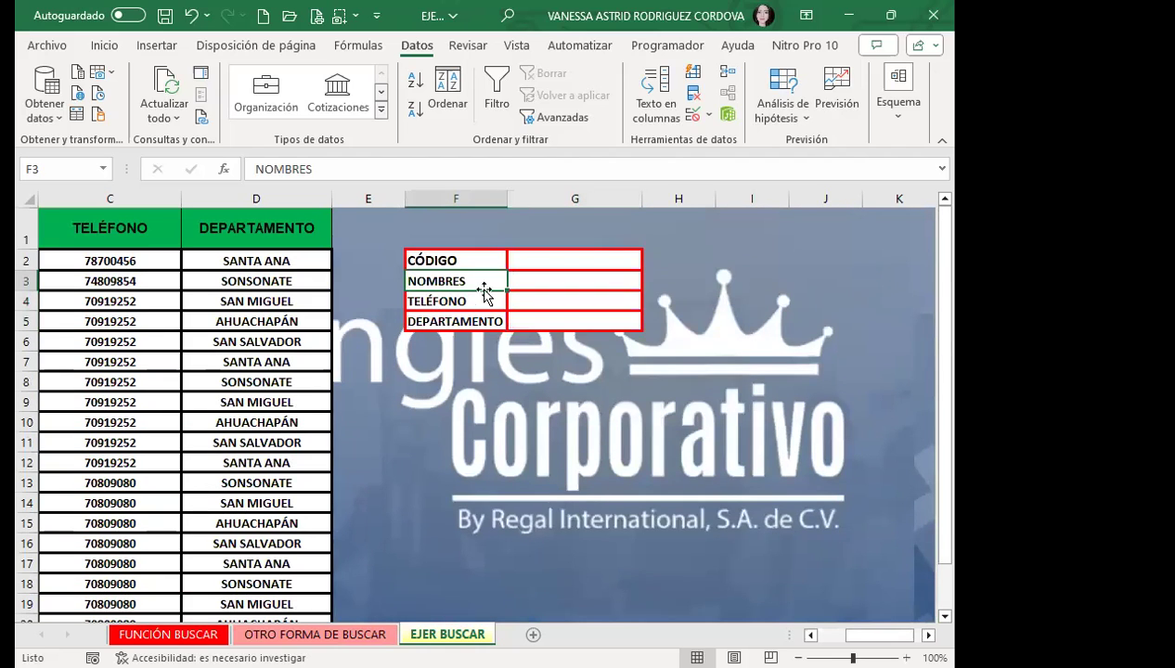
pyautogui.click(480, 301)
pyautogui.click(469, 325)
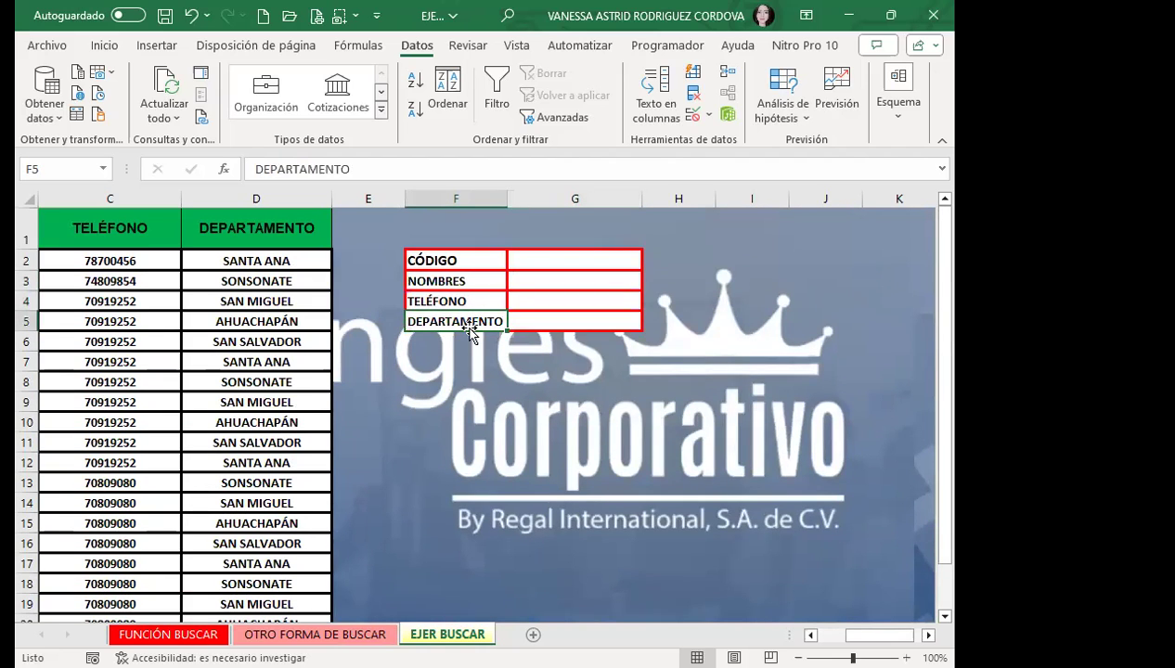
# - Widen column G and try the code list in G2 with COD005, leaving COD003 selected
pyautogui.moveTo(657, 201); pyautogui.dragTo(701, 202)
pyautogui.click(562, 273)
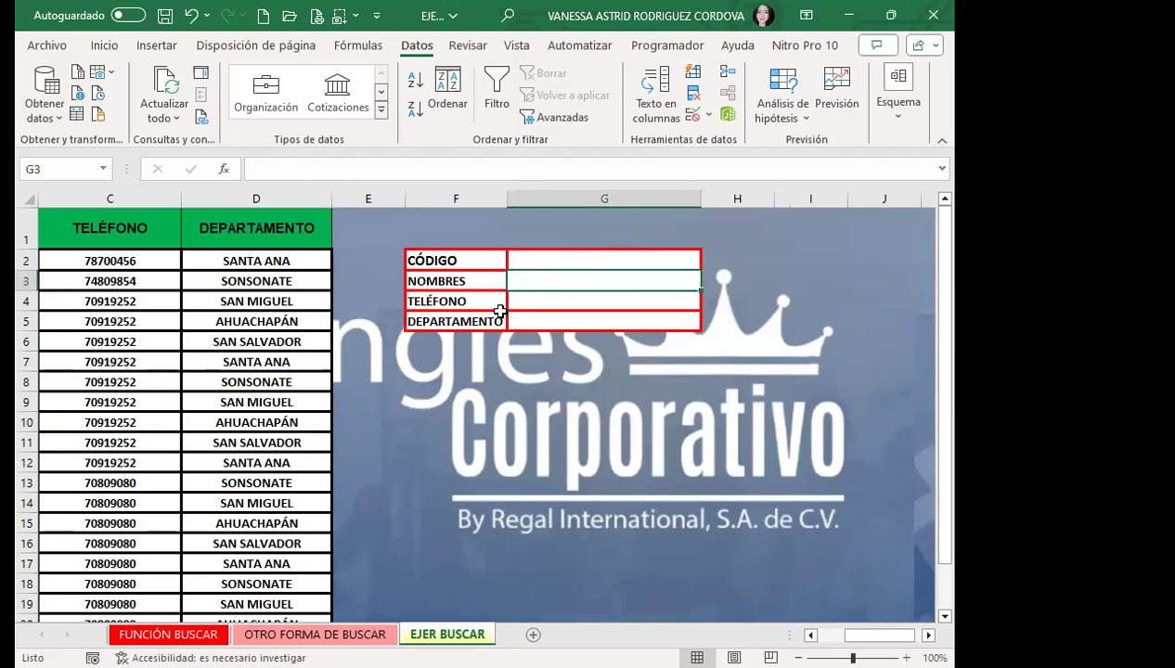
pyautogui.click(560, 259)
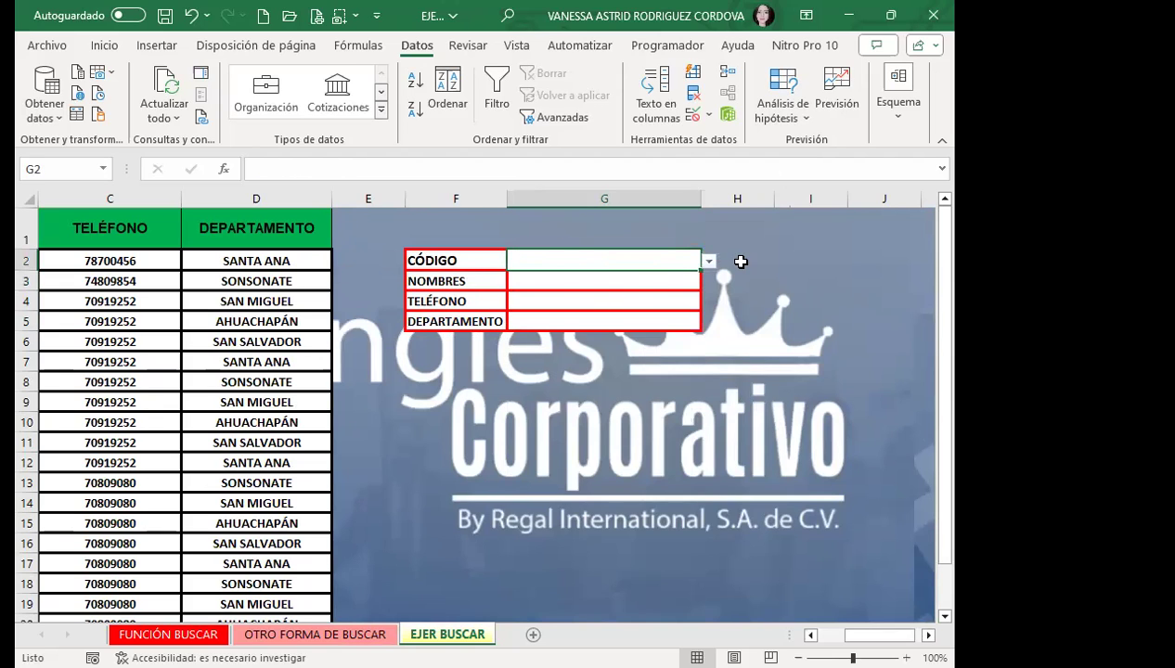
pyautogui.click(708, 263)
pyautogui.click(573, 340)
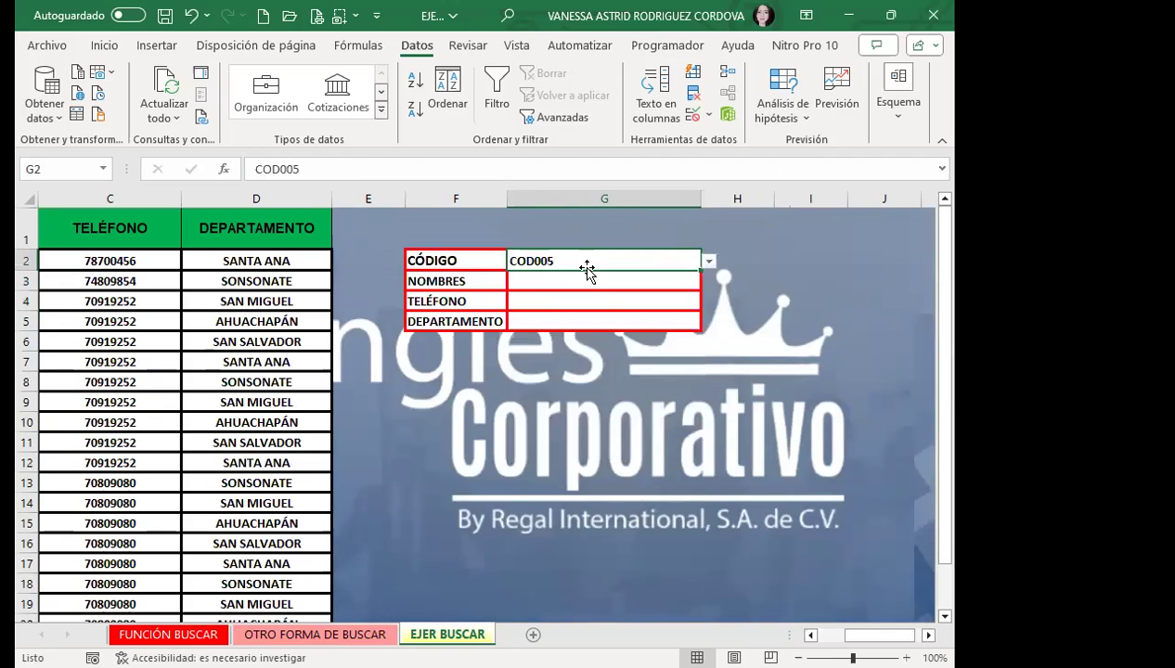
pyautogui.click(707, 262)
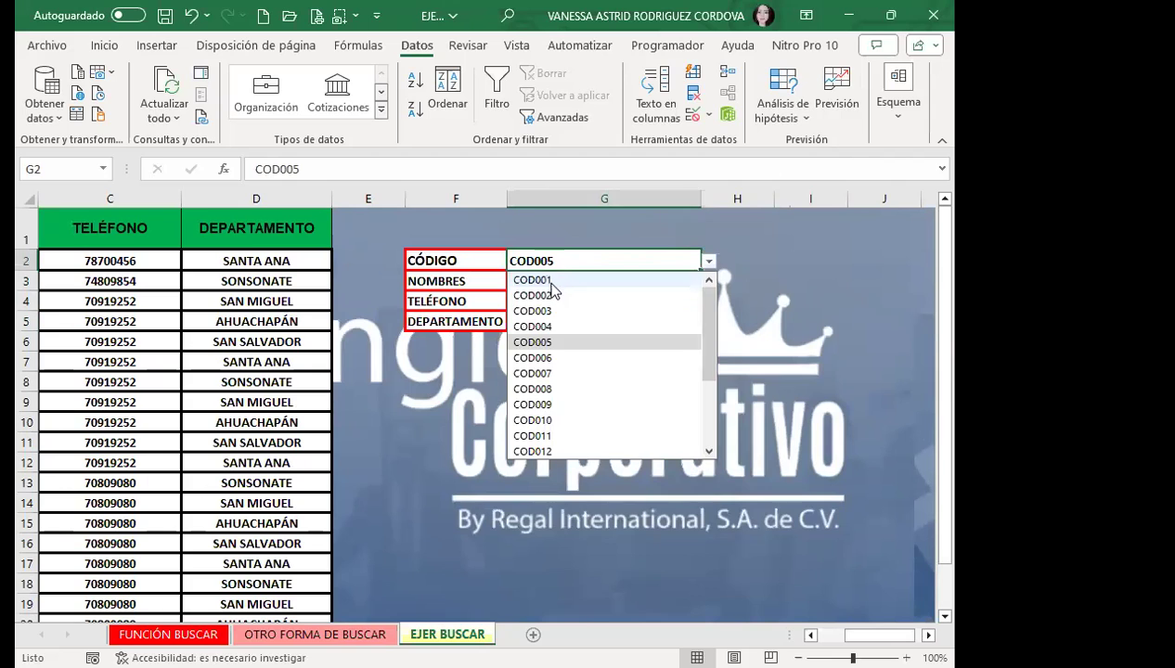
pyautogui.click(568, 311)
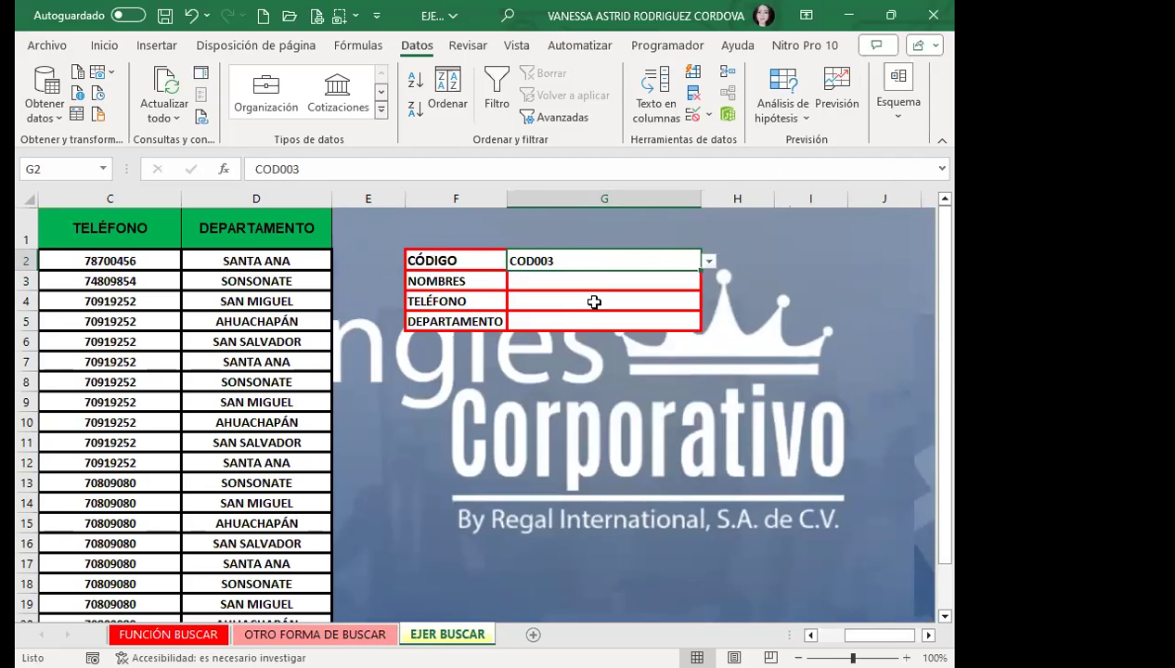
pyautogui.click(544, 373)
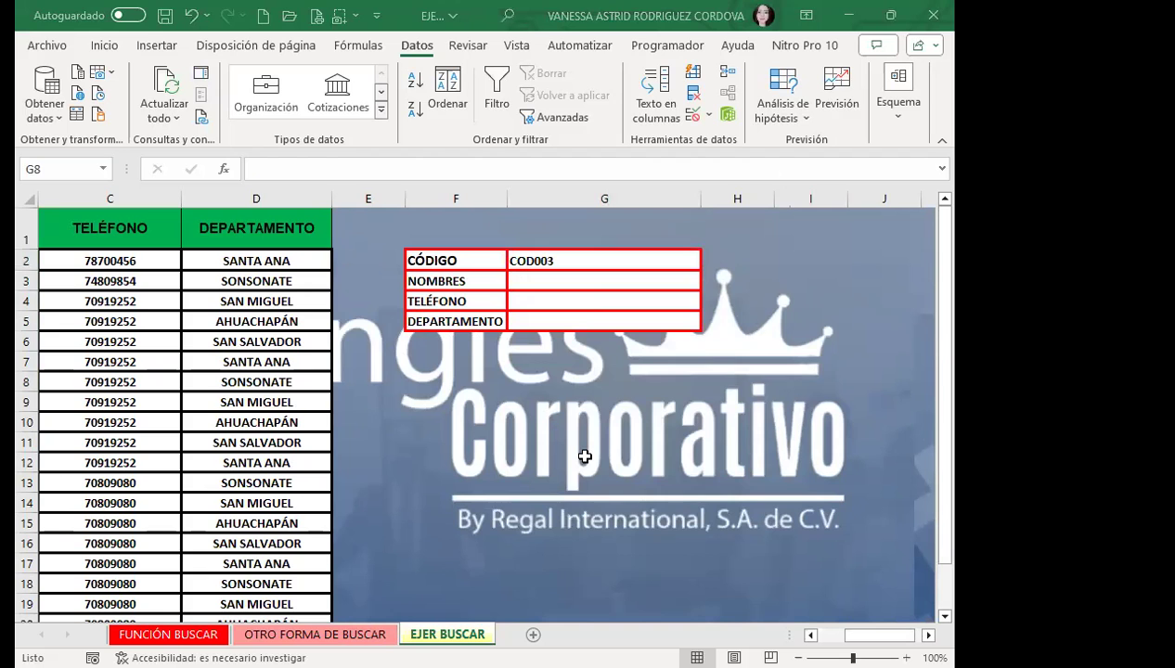
# - Switch to the Firefox course page for 2.1 Función Buscar and view the discussion question about the BUSCAR function
pyautogui.hotkey('alt', 'Tab')
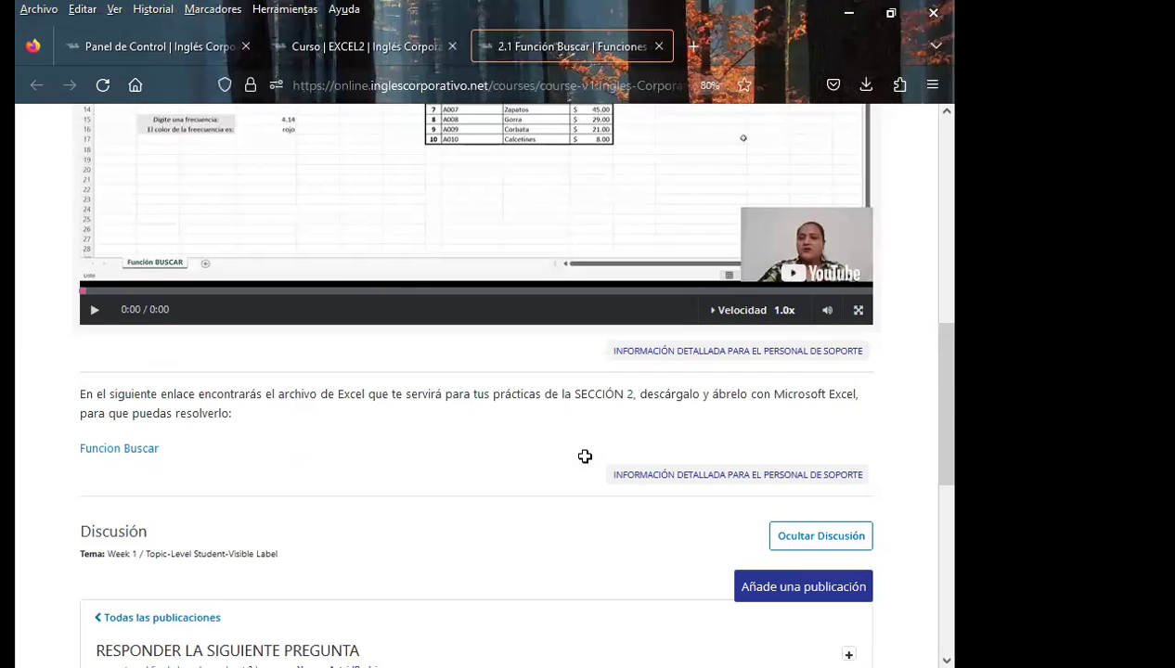
pyautogui.scroll(-2, 415, 430)
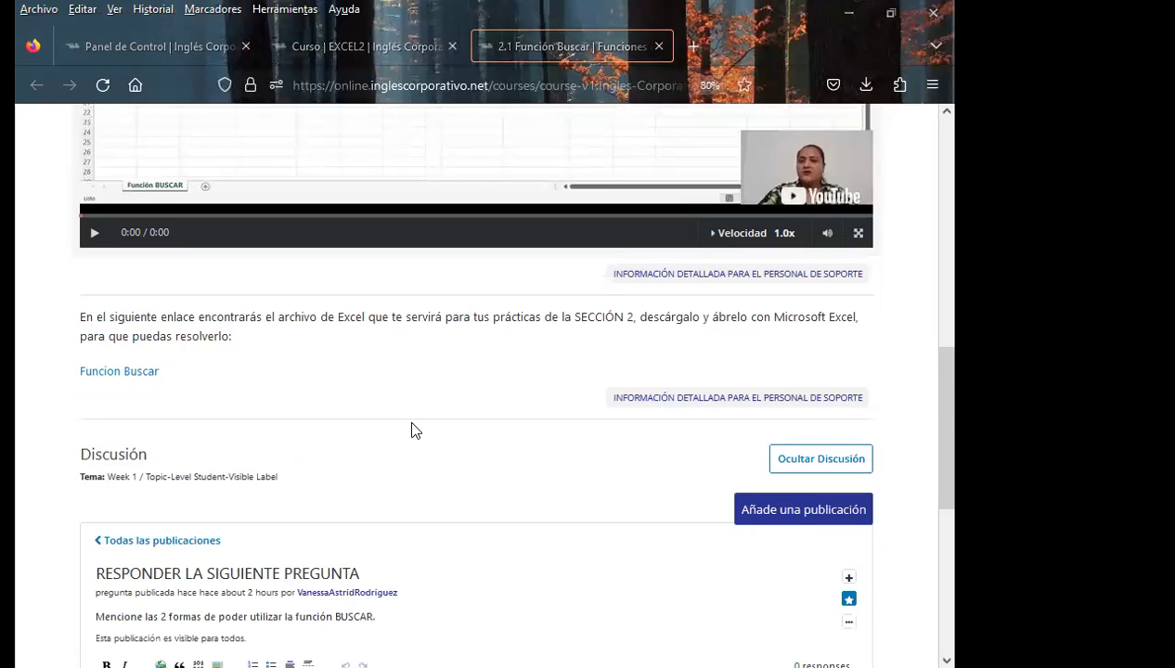
pyautogui.scroll(-5, 415, 430)
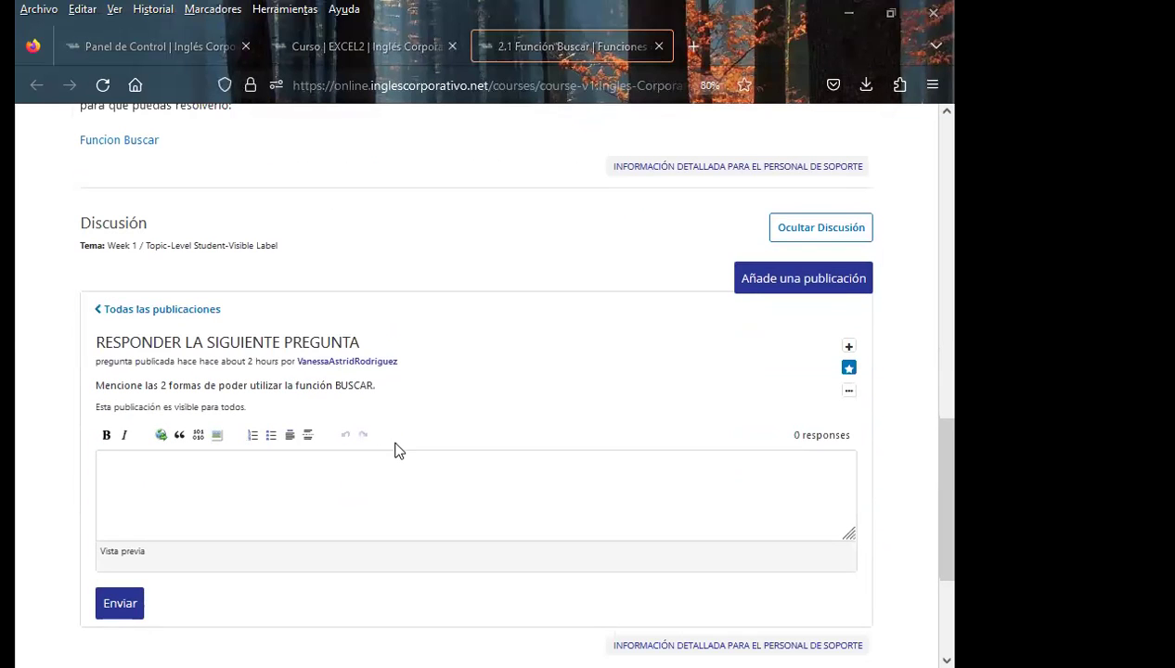